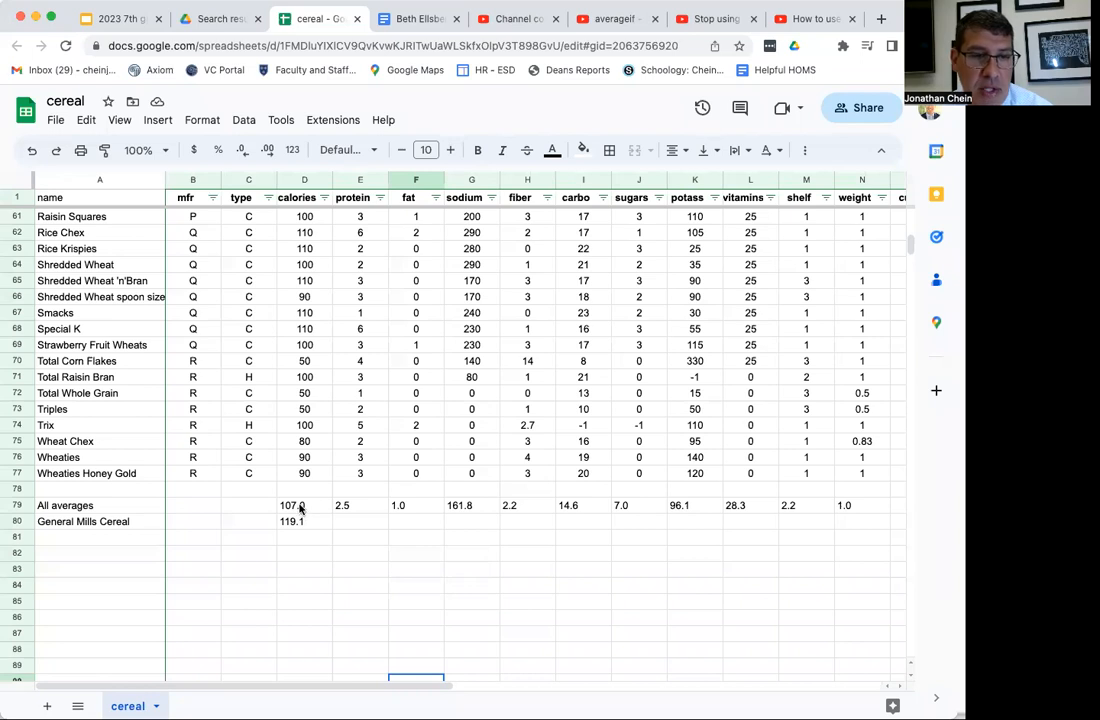
Examine the calorie average formulas for all cereals in D79 and General Mills in D80, checking which rows each range covers.
click(299, 508)
double_click(299, 508)
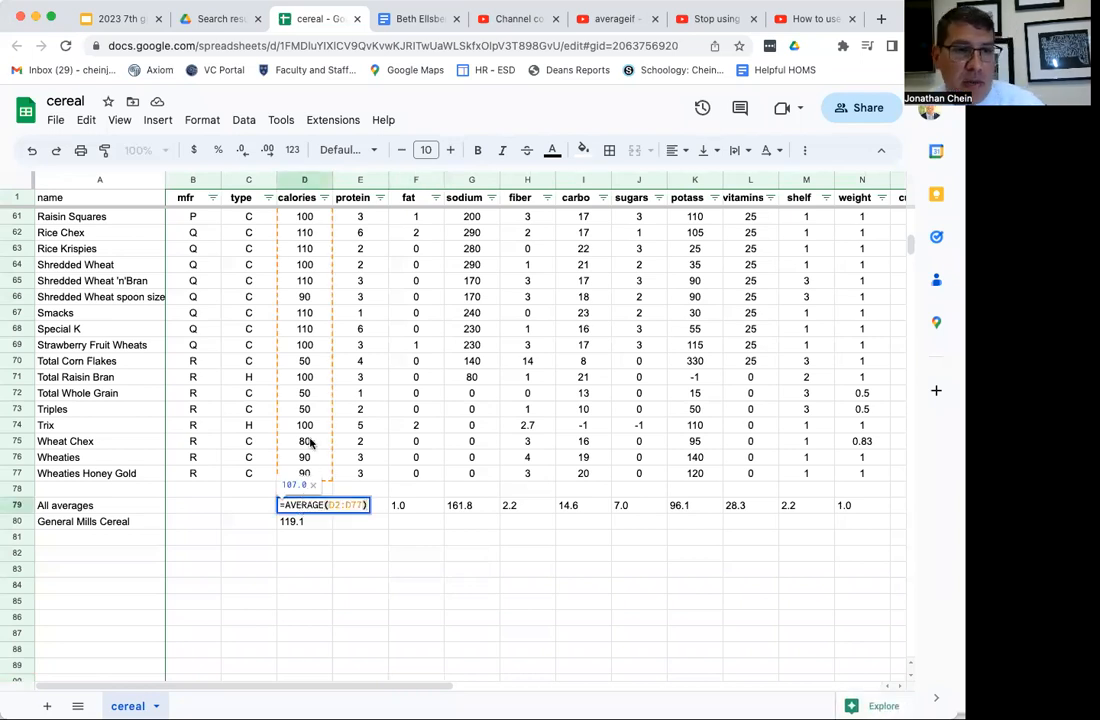
scroll(310, 440, up, 5)
scroll(308, 442, up, 5)
scroll(308, 442, down, 15)
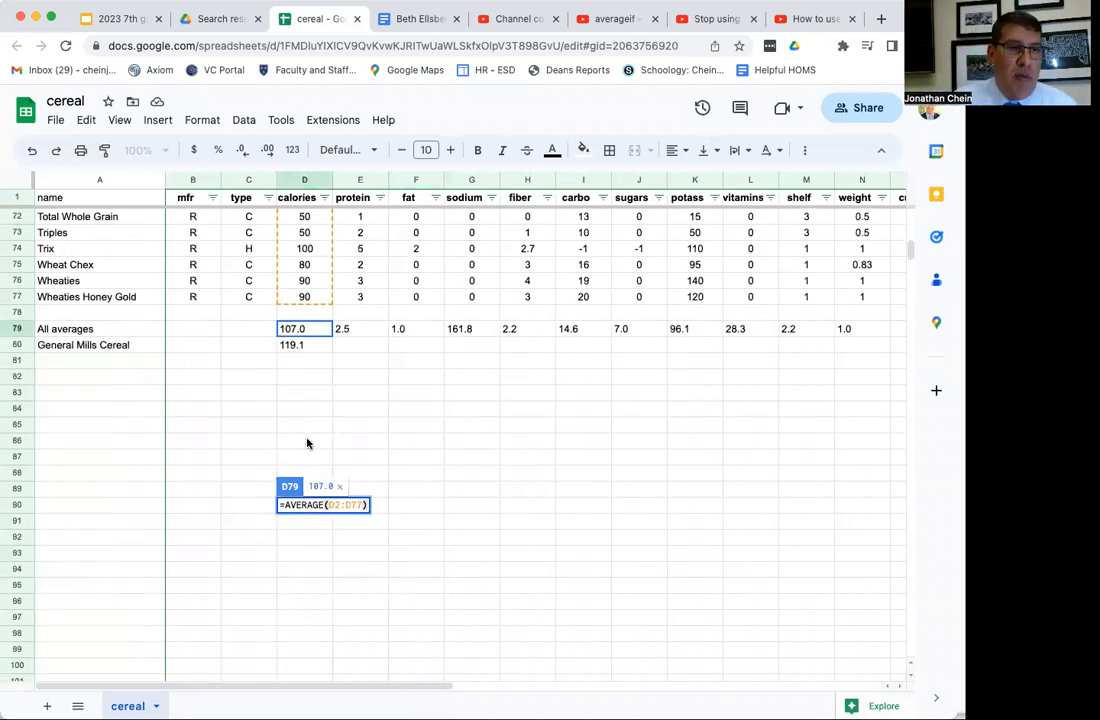
click(316, 348)
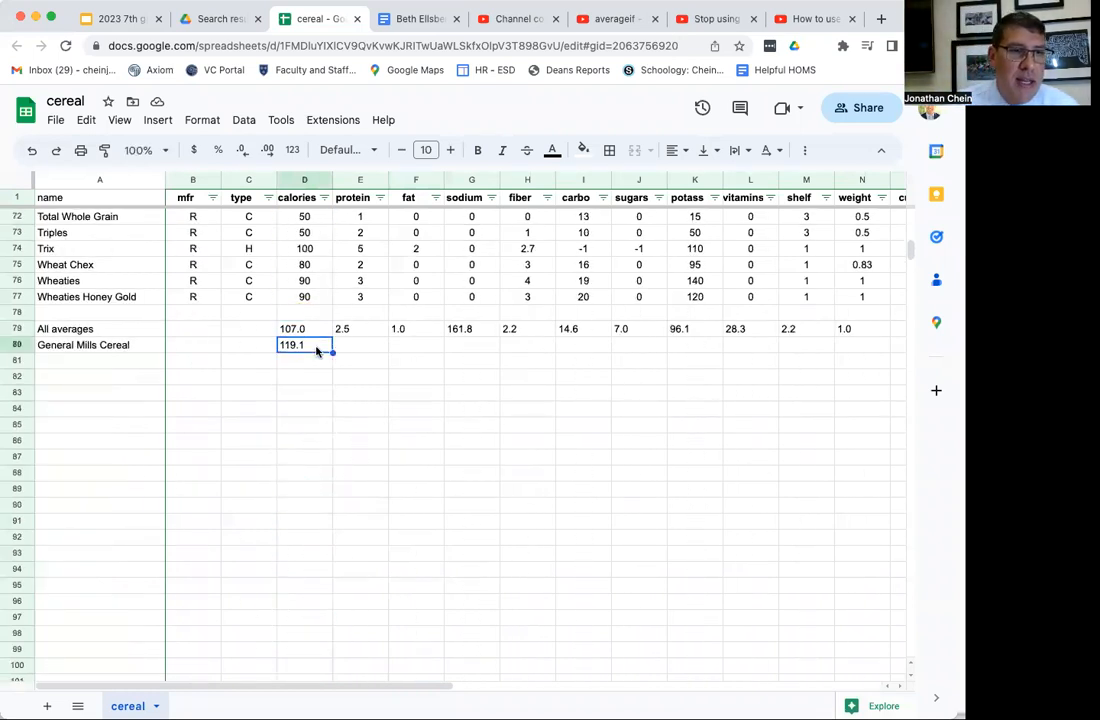
double_click(316, 348)
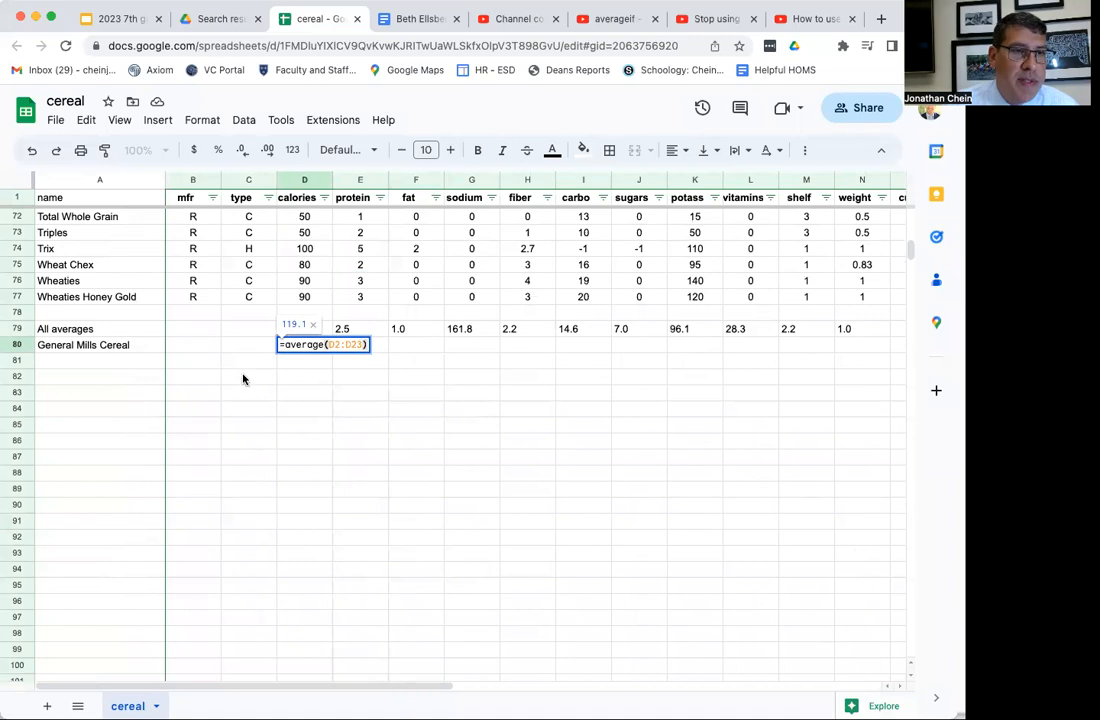
scroll(244, 380, up, 17)
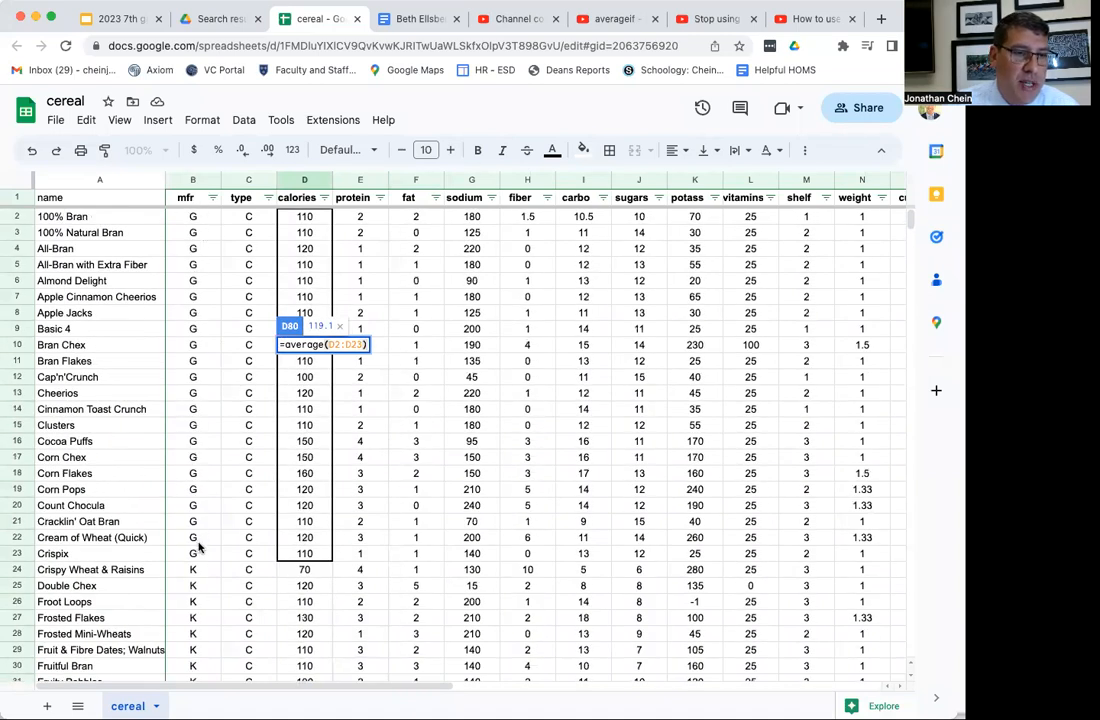
scroll(308, 553, down, 9)
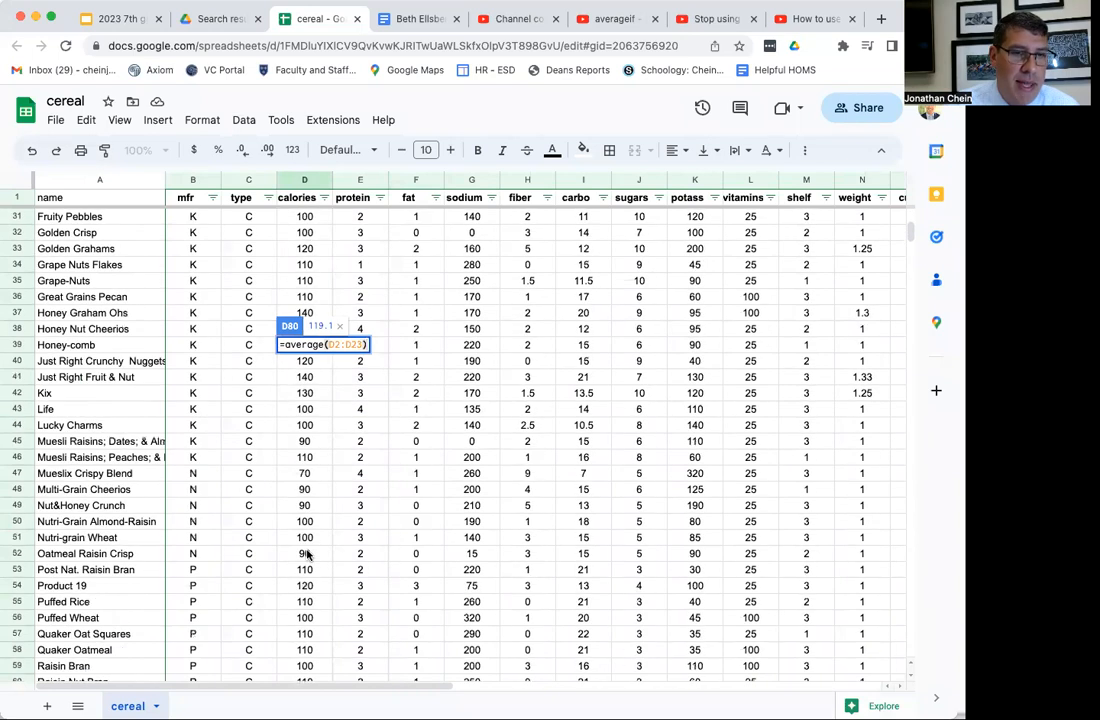
key(Return)
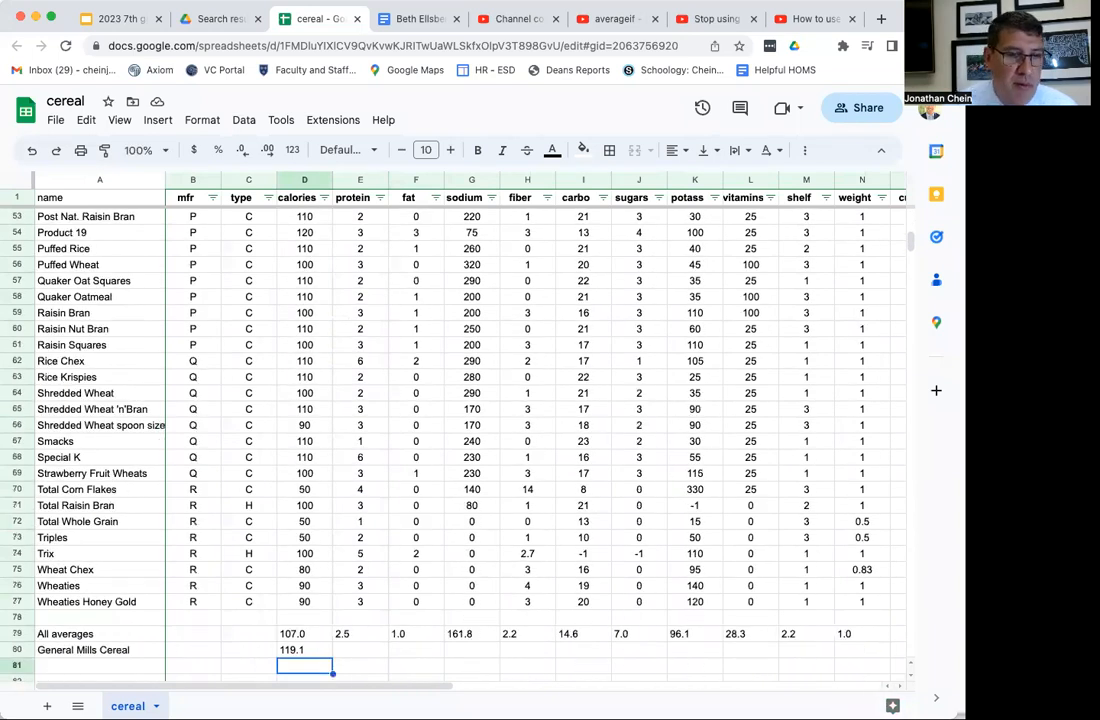
scroll(314, 547, down, 1)
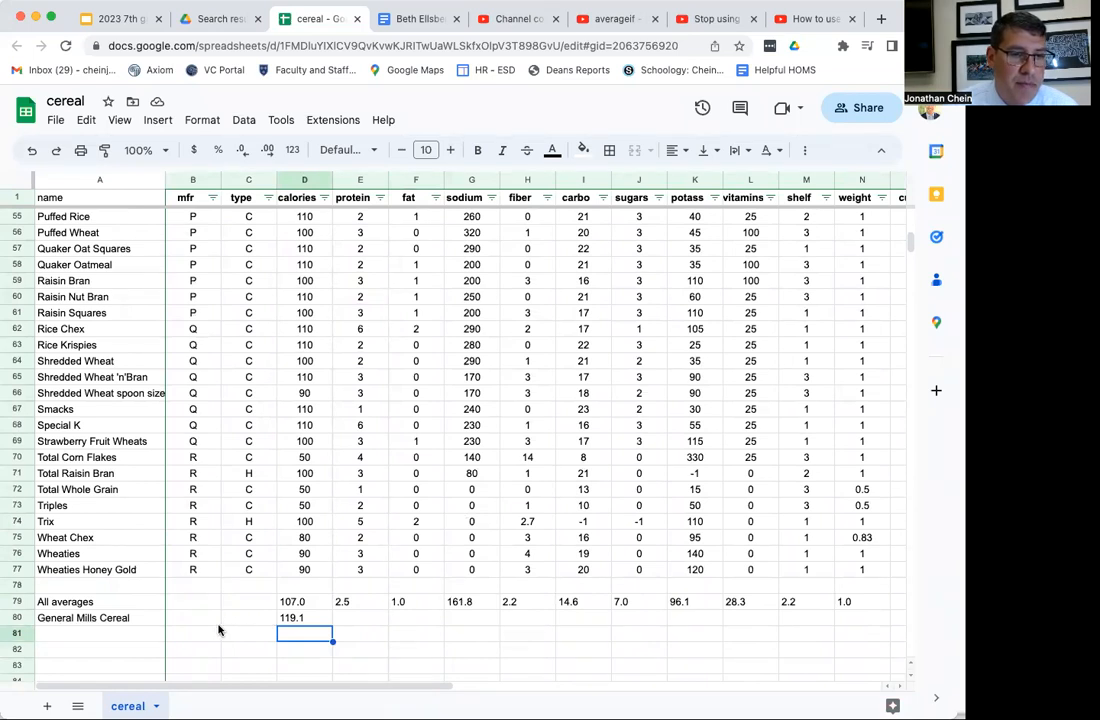
Enter the manufacturer labels General Mills and Kellogs in cells A82 and A83.
click(138, 648)
scroll(138, 648, down, 1)
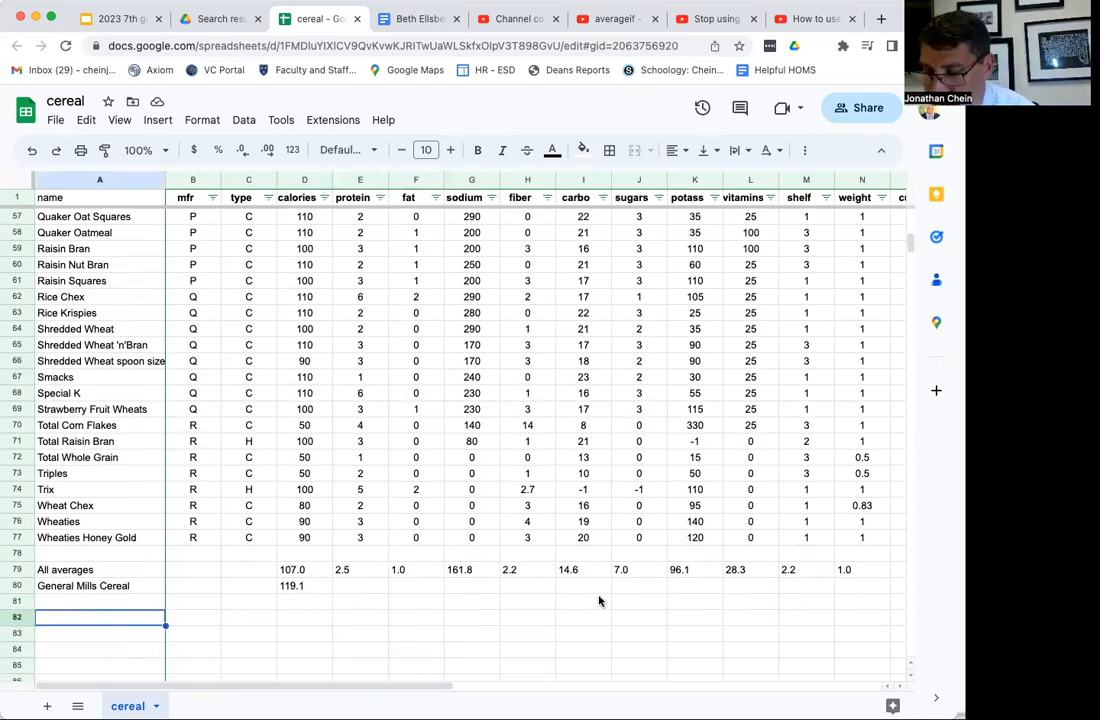
text(G)
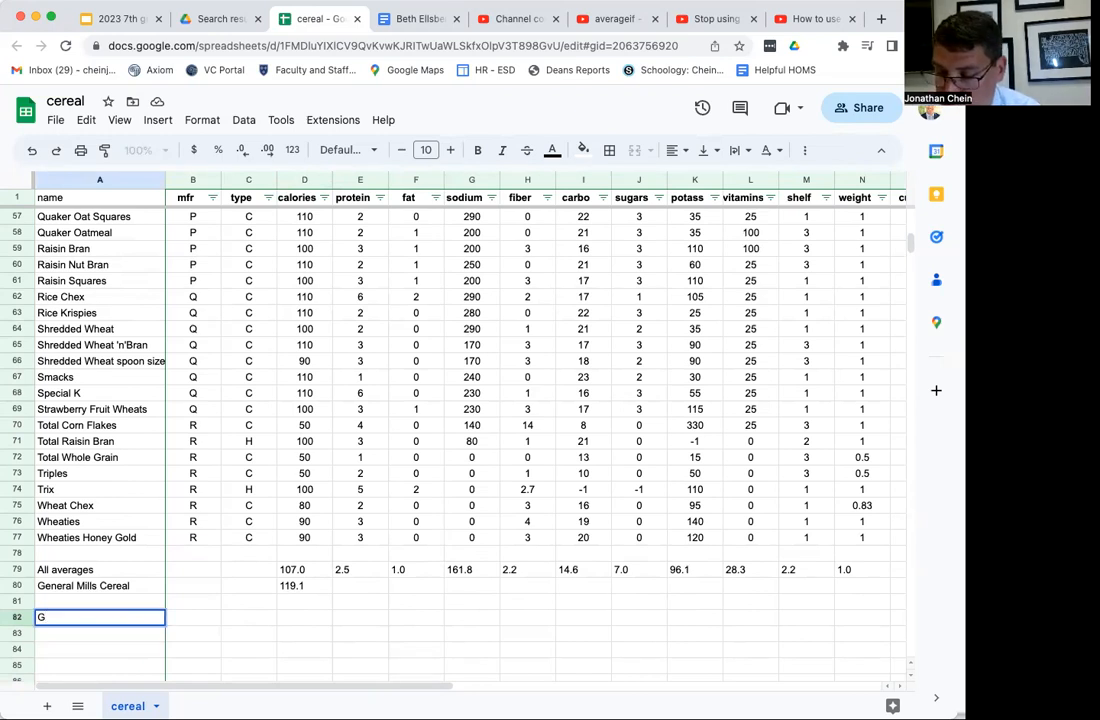
text(en)
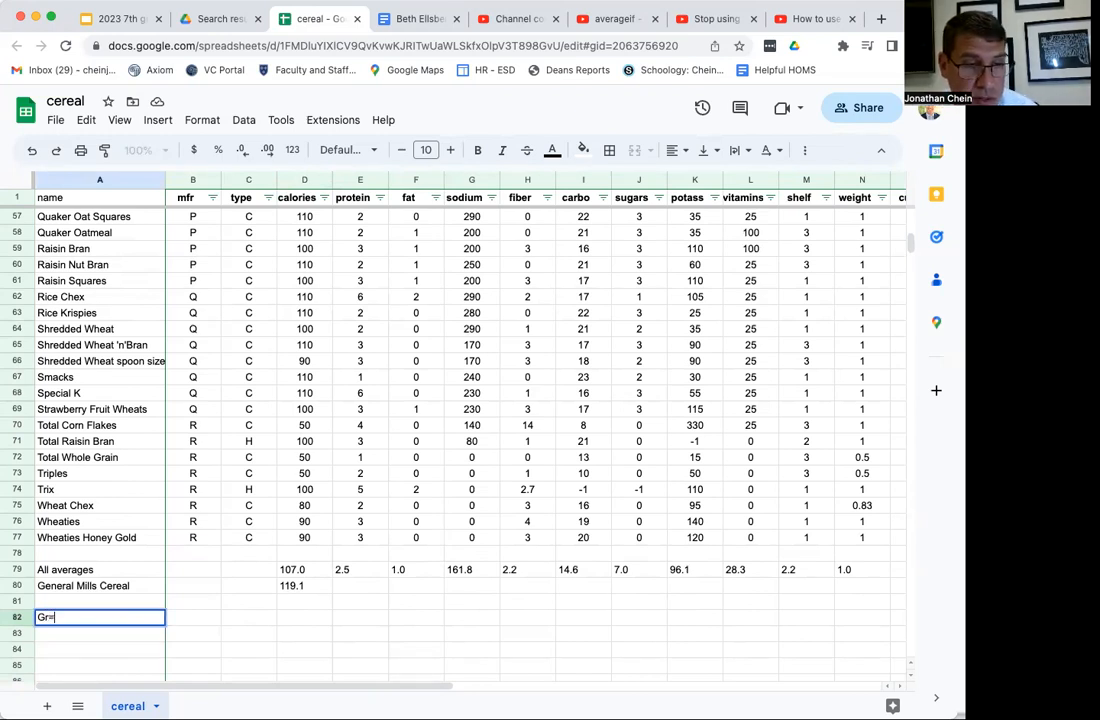
text(eral Mills)
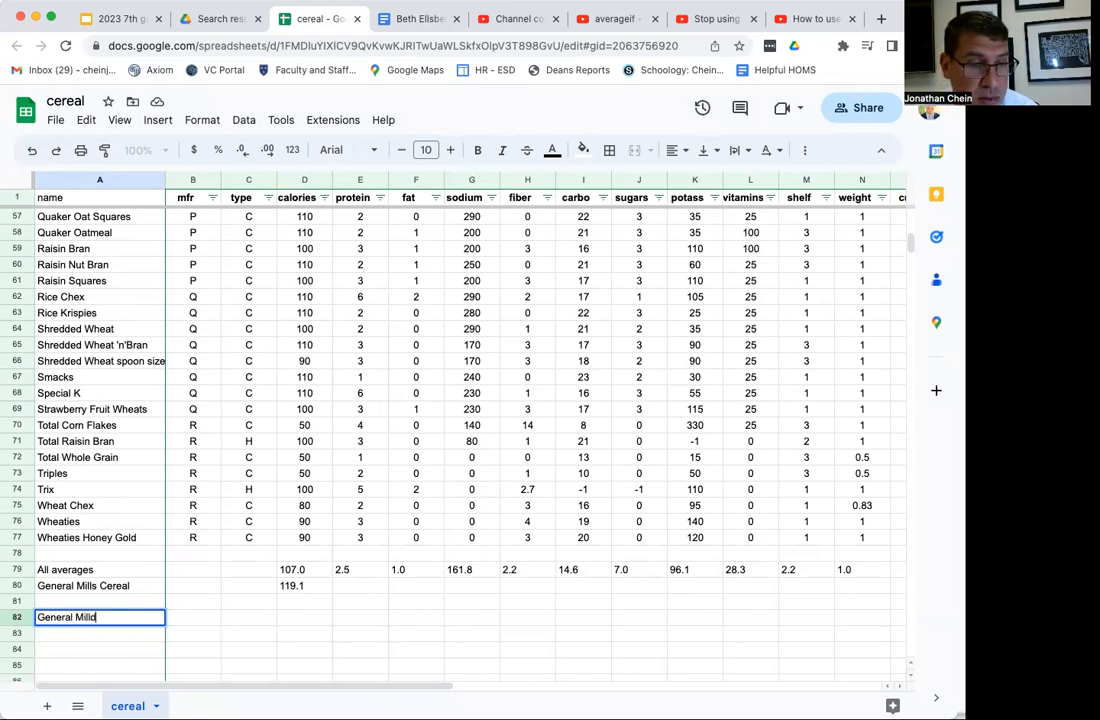
key(BackSpace)
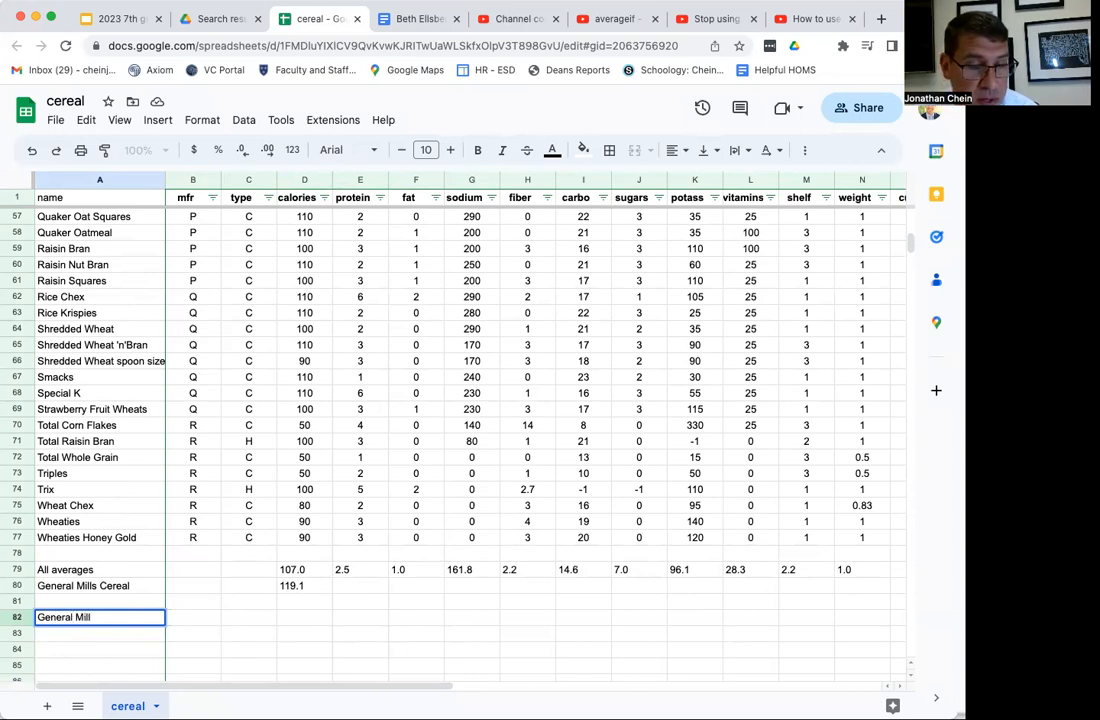
text(s)
key(Return)
text(K)
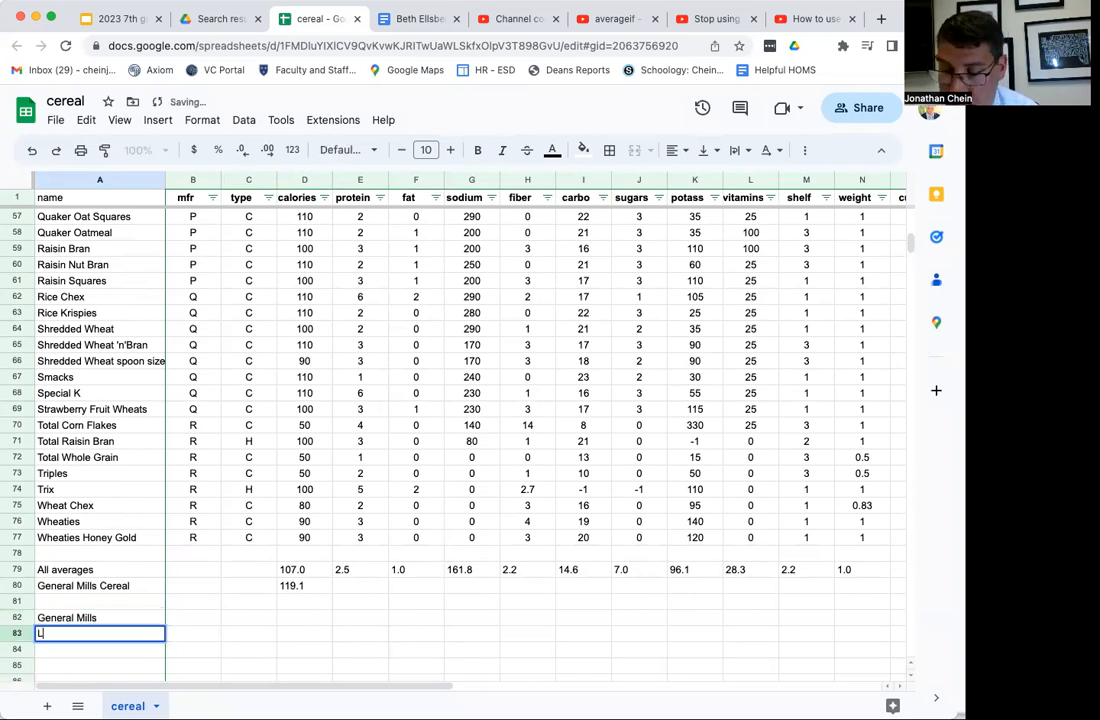
key(BackSpace)
text(Kr)
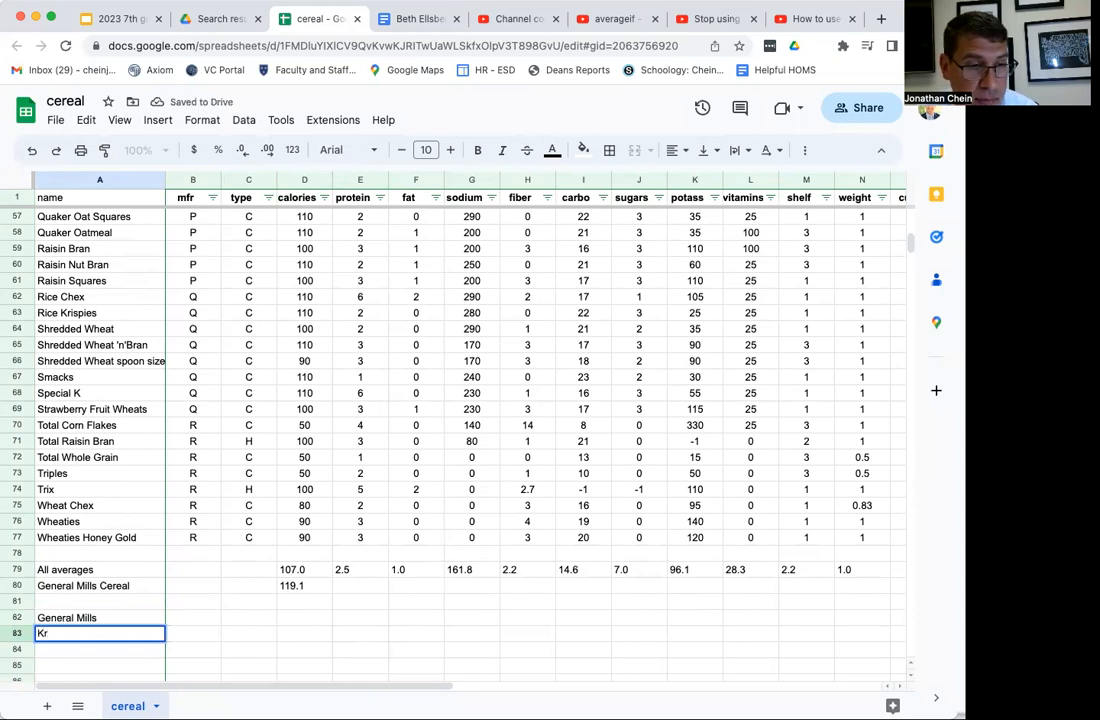
text(ellogs)
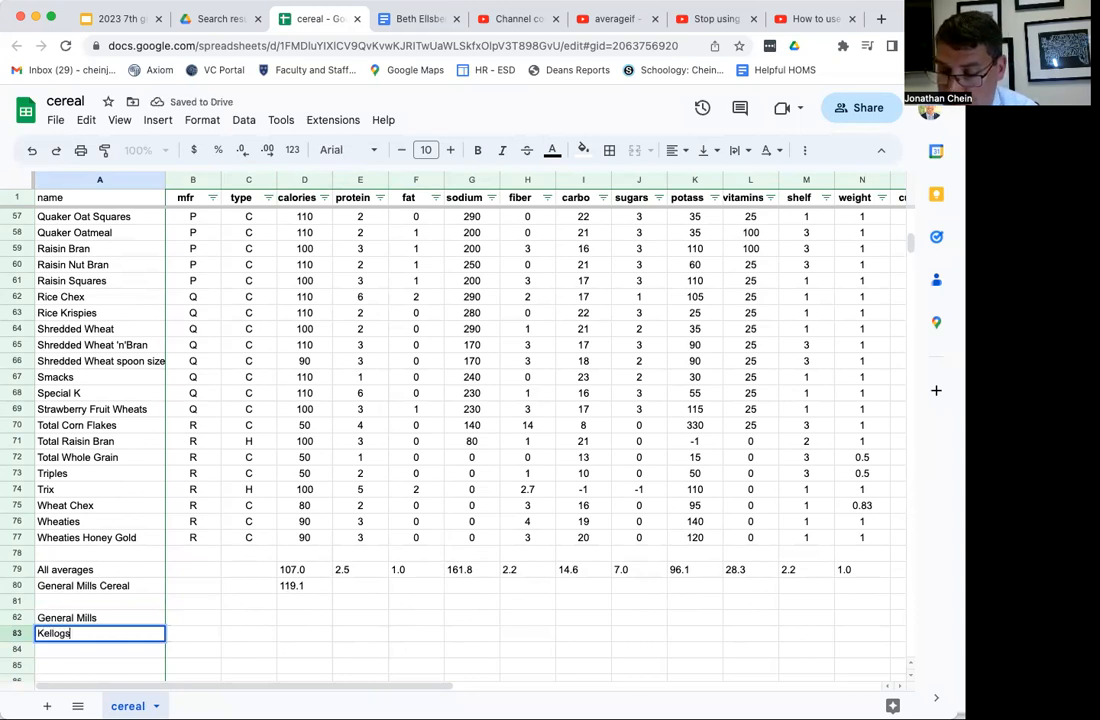
key(Return)
Continue the manufacturer list with Post, Nabisco, Quaker Oats and Rallston in cells A84 to A87.
text(Post)
key(Return)
text(Nabisco)
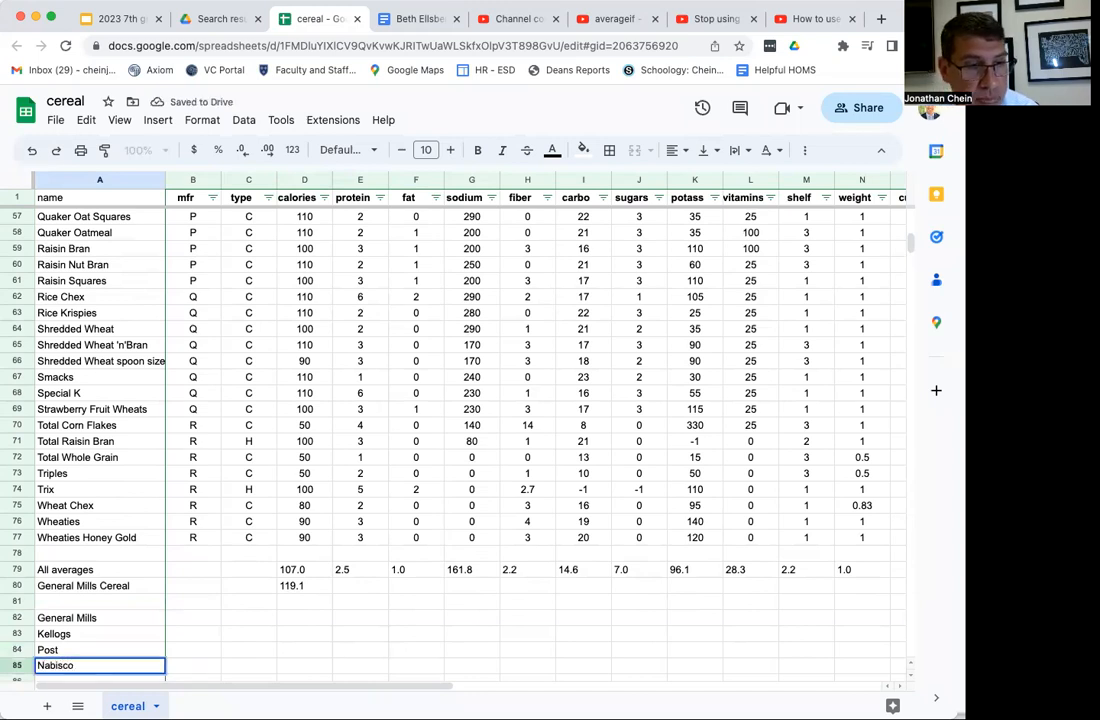
key(Return)
text(Qu)
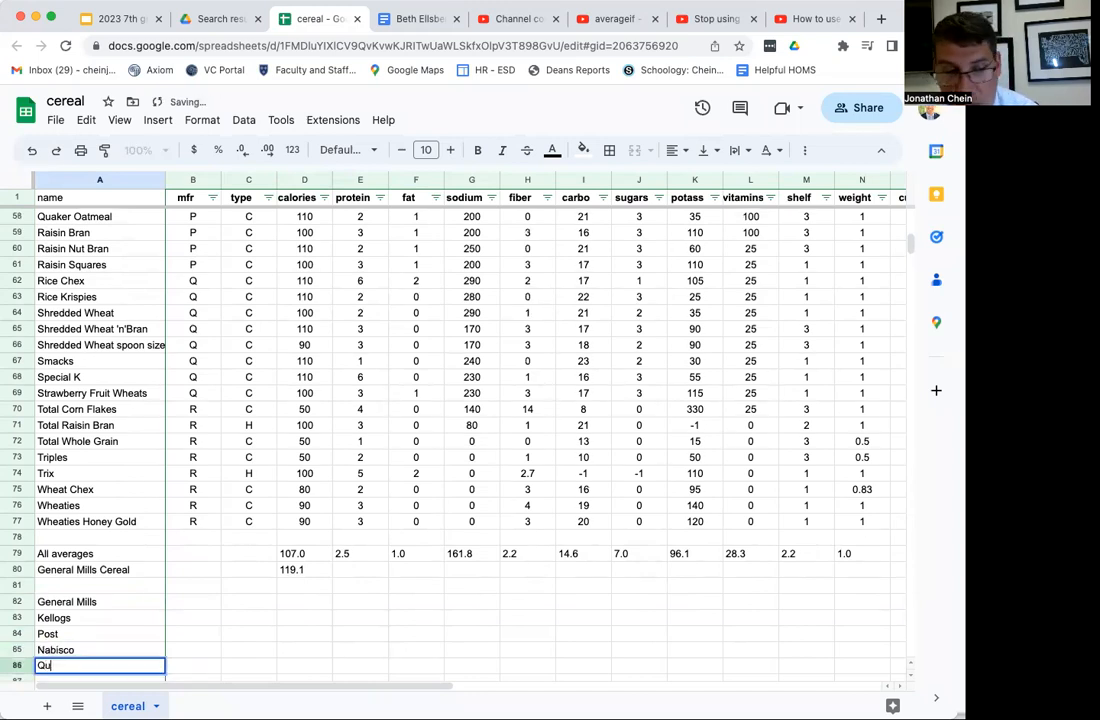
text(aker Oats)
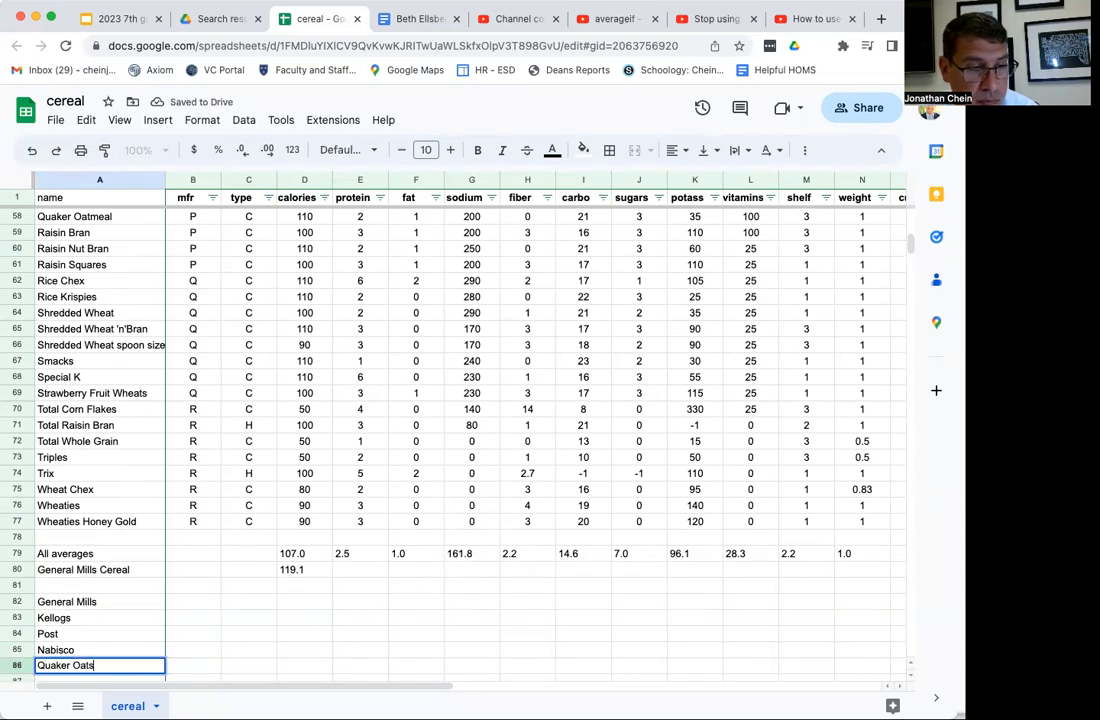
key(Return)
text(Ralls==)
key(BackSpace)
text(ton)
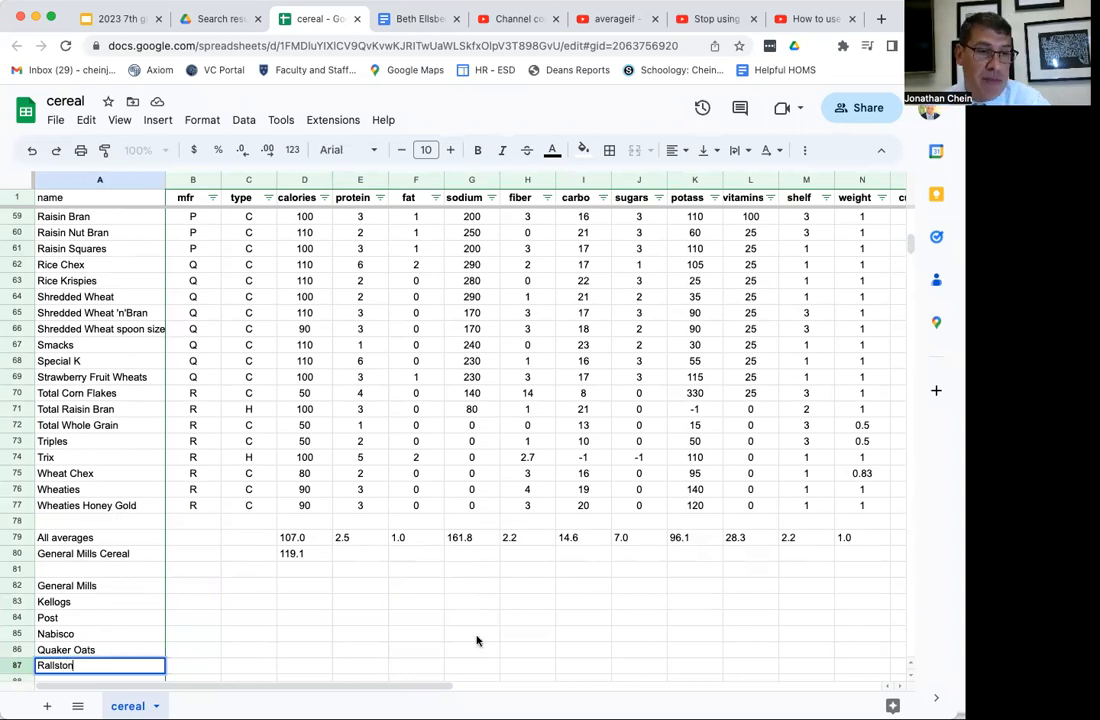
click(270, 613)
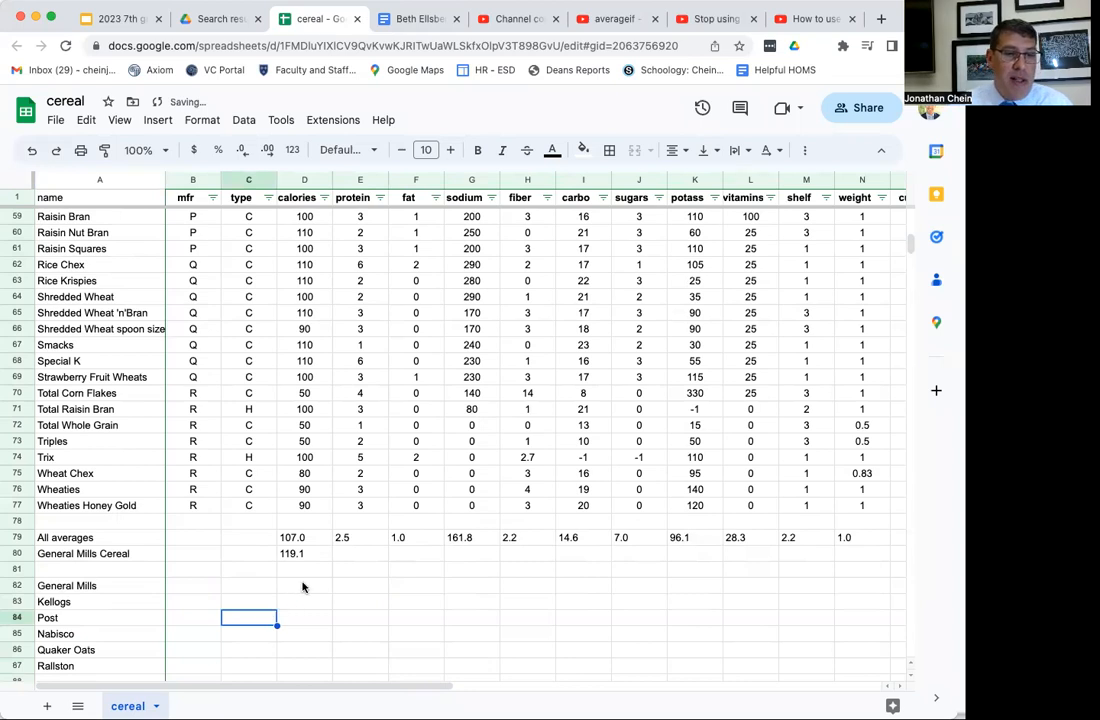
Start an AVERAGEIF formula in D82 for General Mills calories, using the manufacturer column B2:B77 as its criteria range.
click(303, 586)
scroll(290, 580, up, 5)
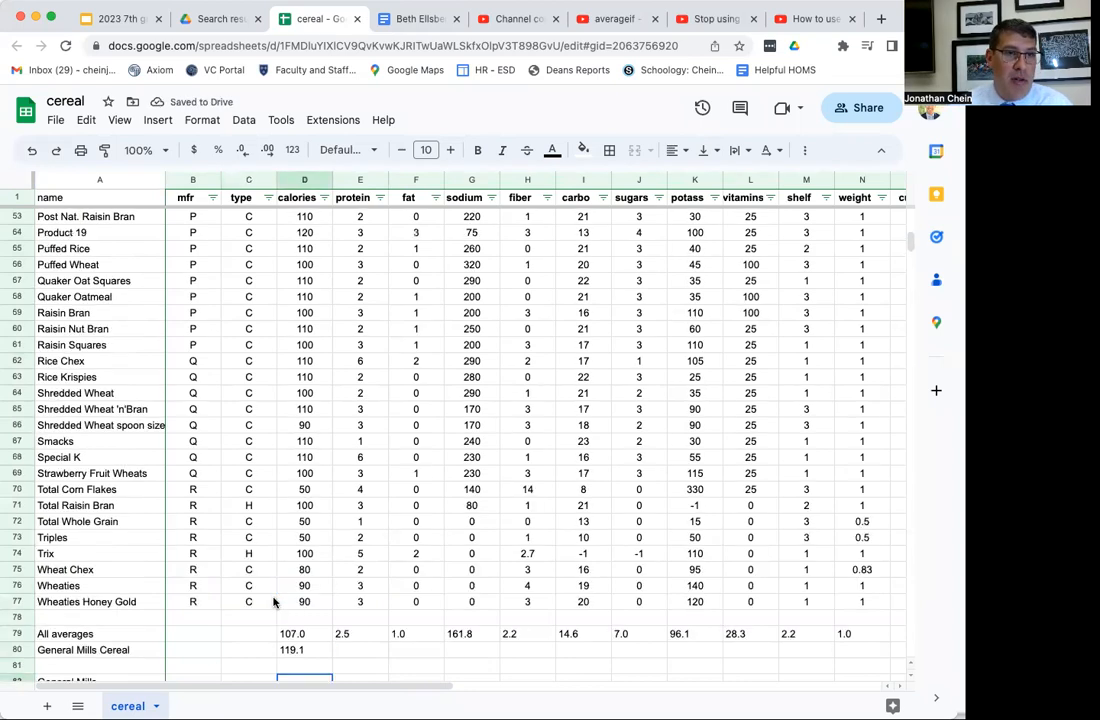
scroll(300, 560, down, 6)
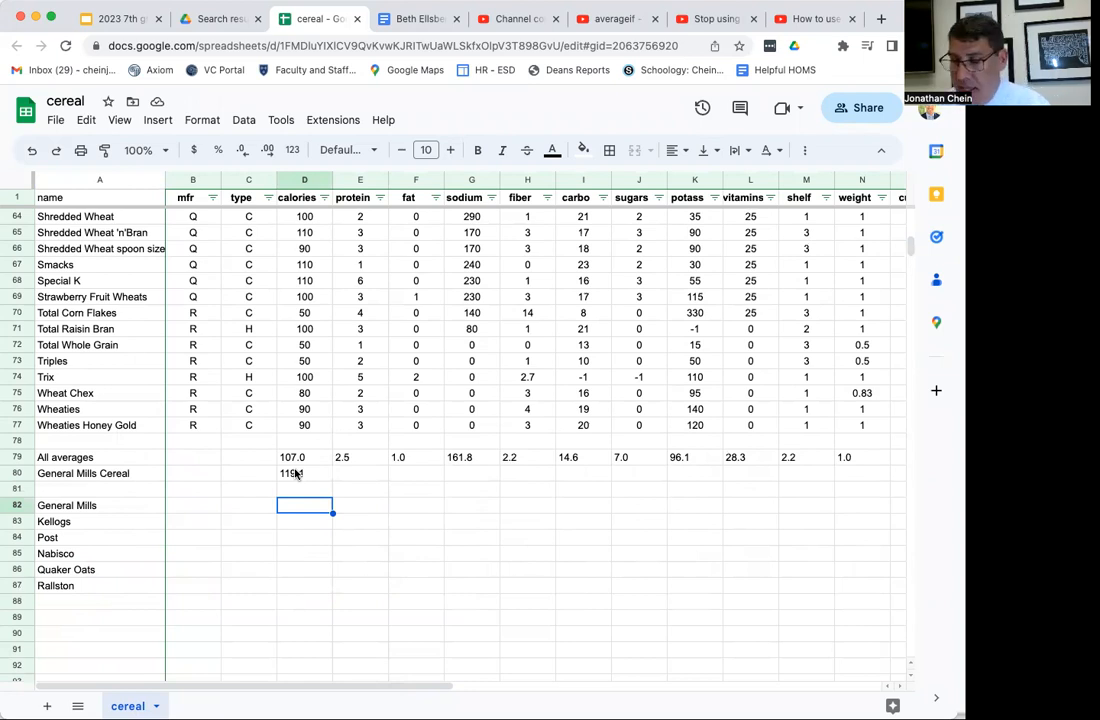
text(=averagei)
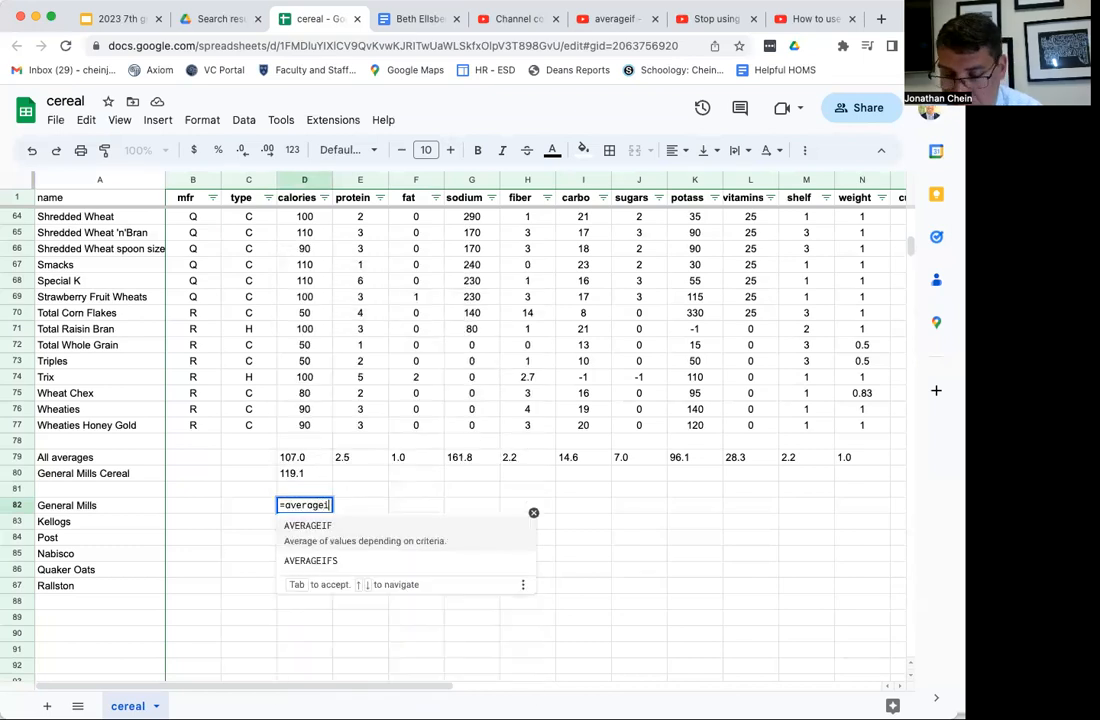
text(f)
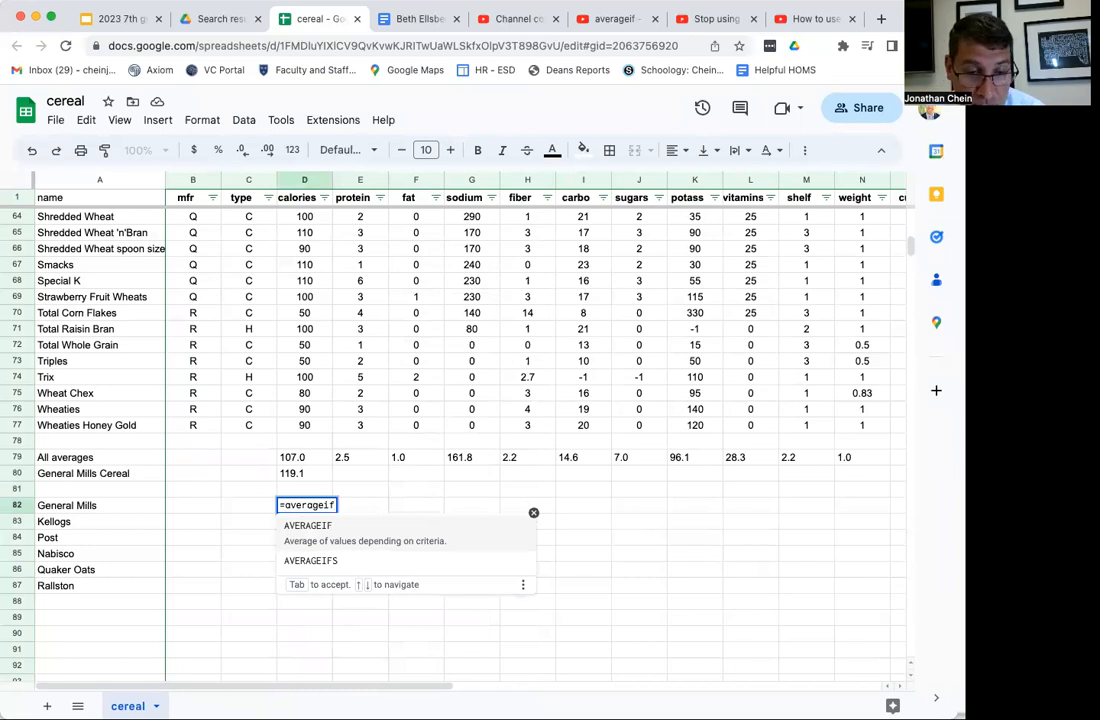
text(()
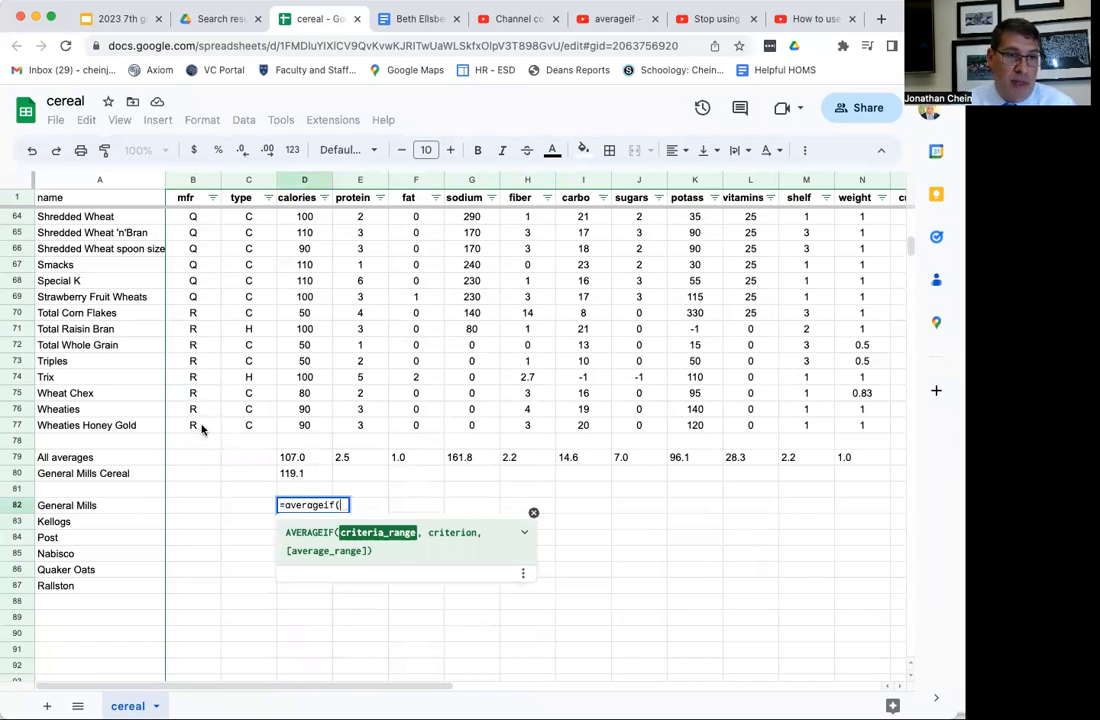
drag(201, 428, 196, 177)
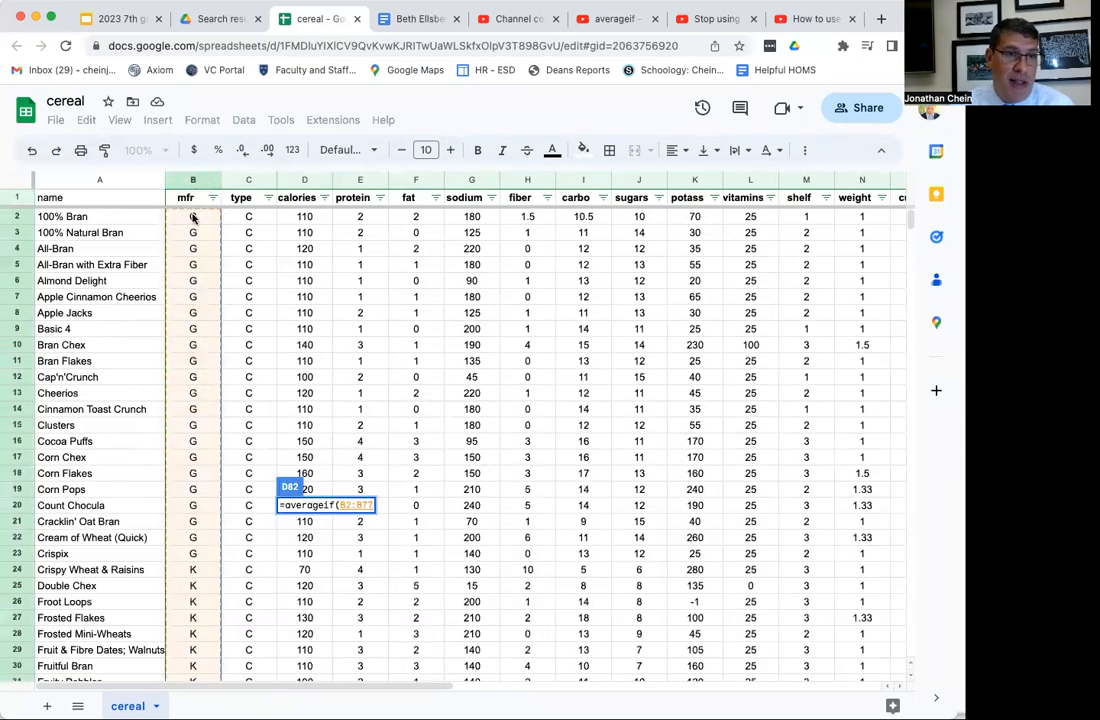
scroll(372, 565, down, 8)
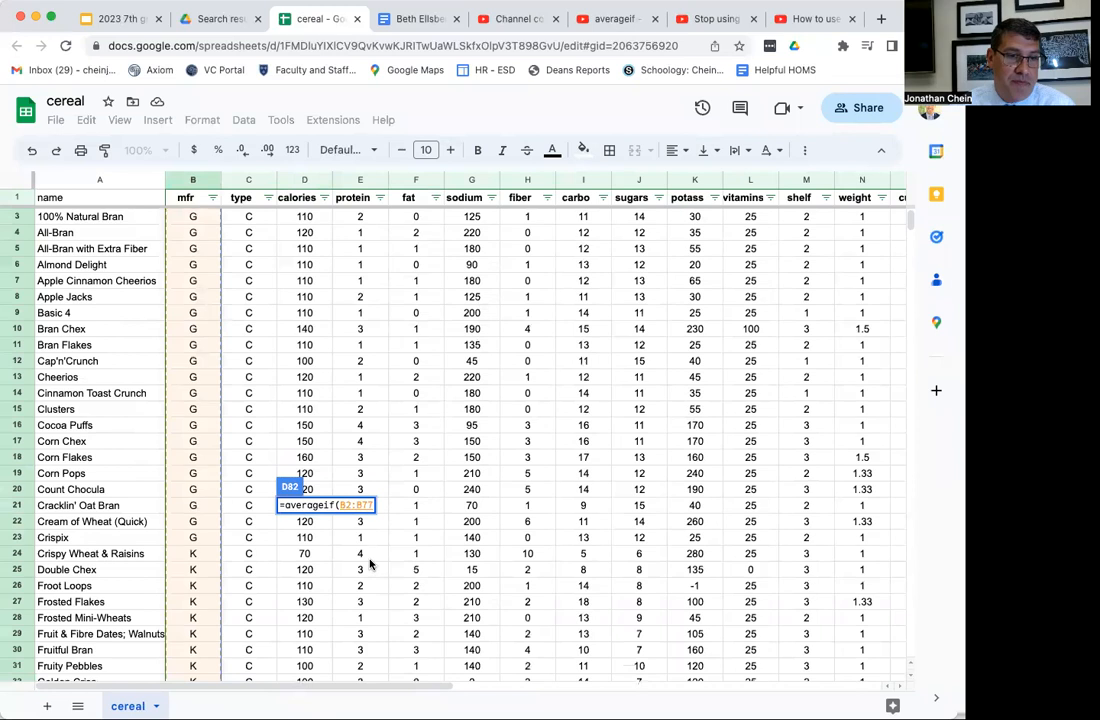
scroll(366, 565, down, 8)
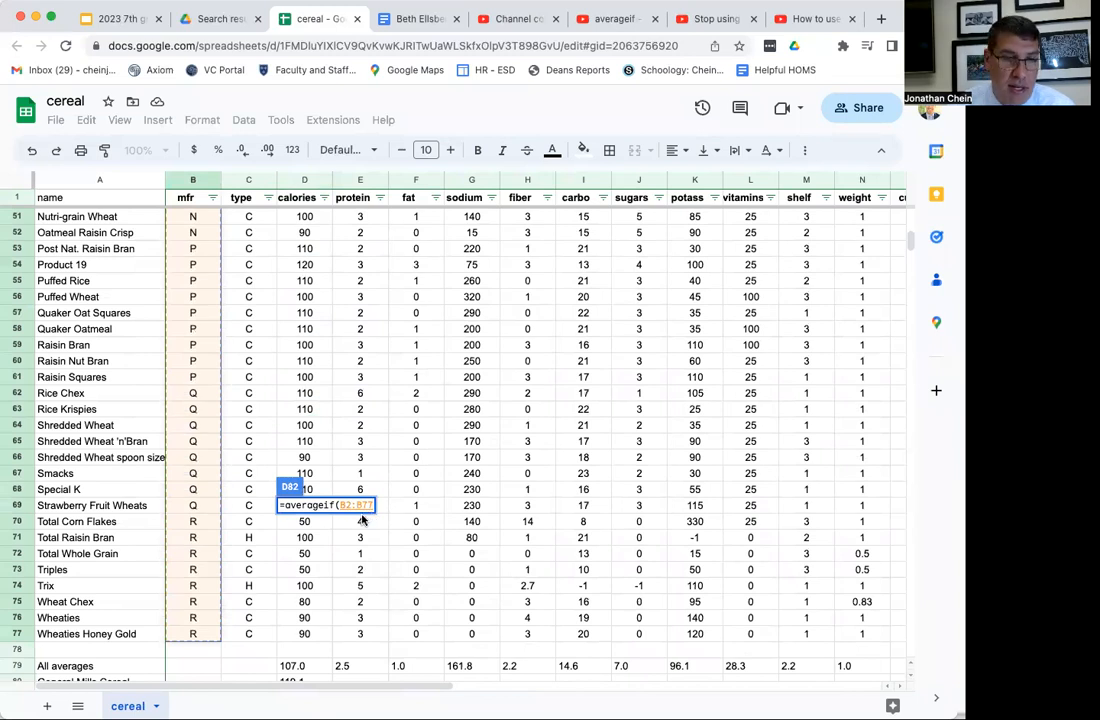
Enter G as the criterion of the AVERAGEIF formula in D82, following the manufacturer range.
text(,)
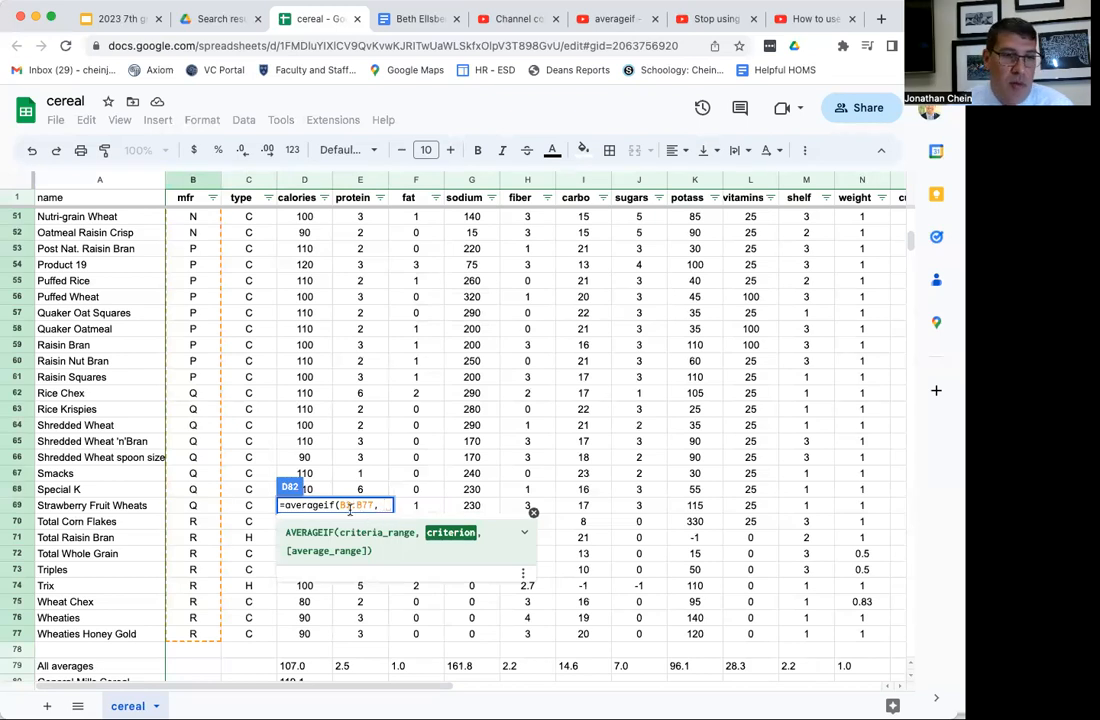
scroll(236, 598, down, 1)
scroll(232, 603, down, 1)
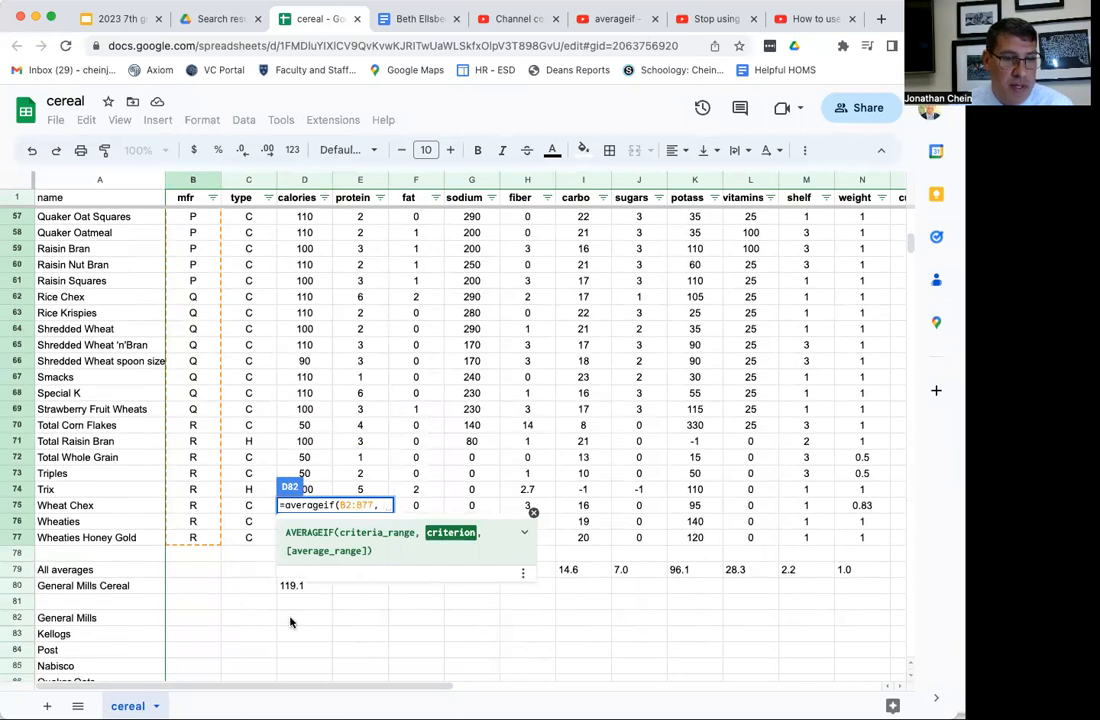
scroll(290, 620, down, 1)
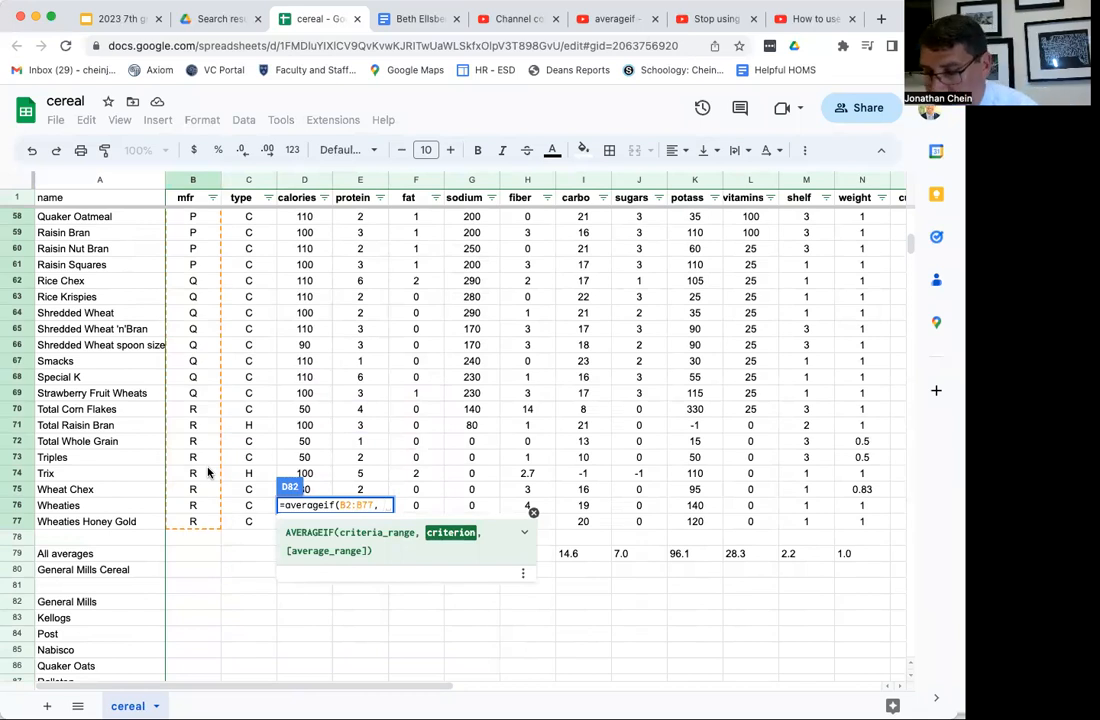
text(G)
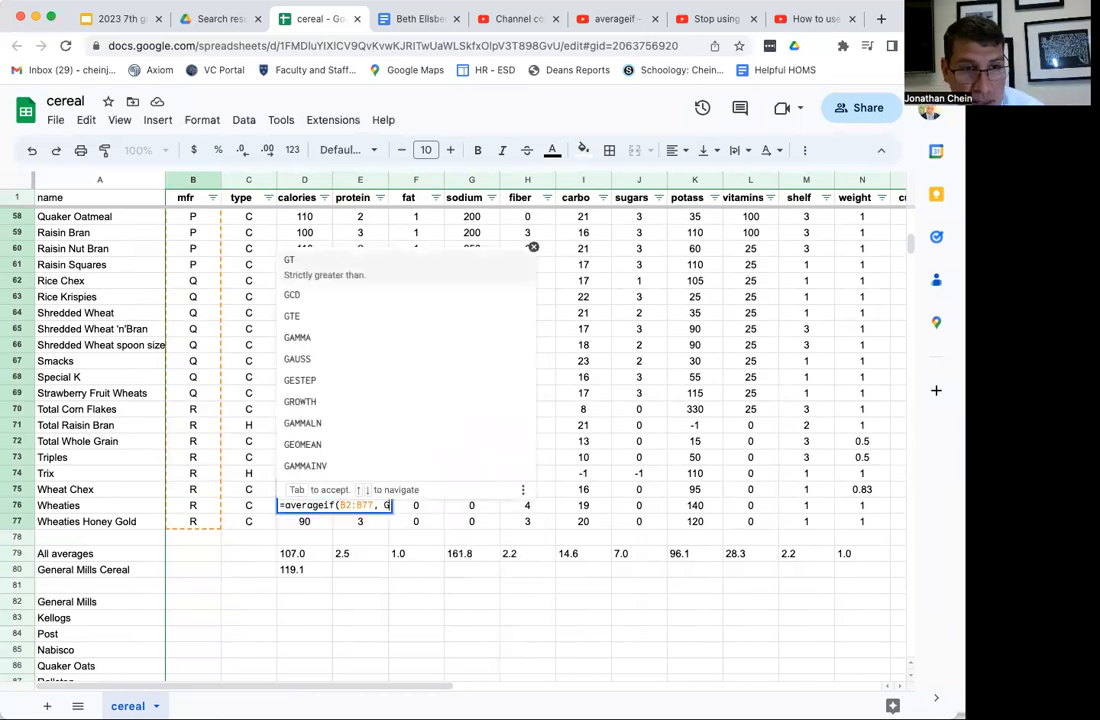
text(,)
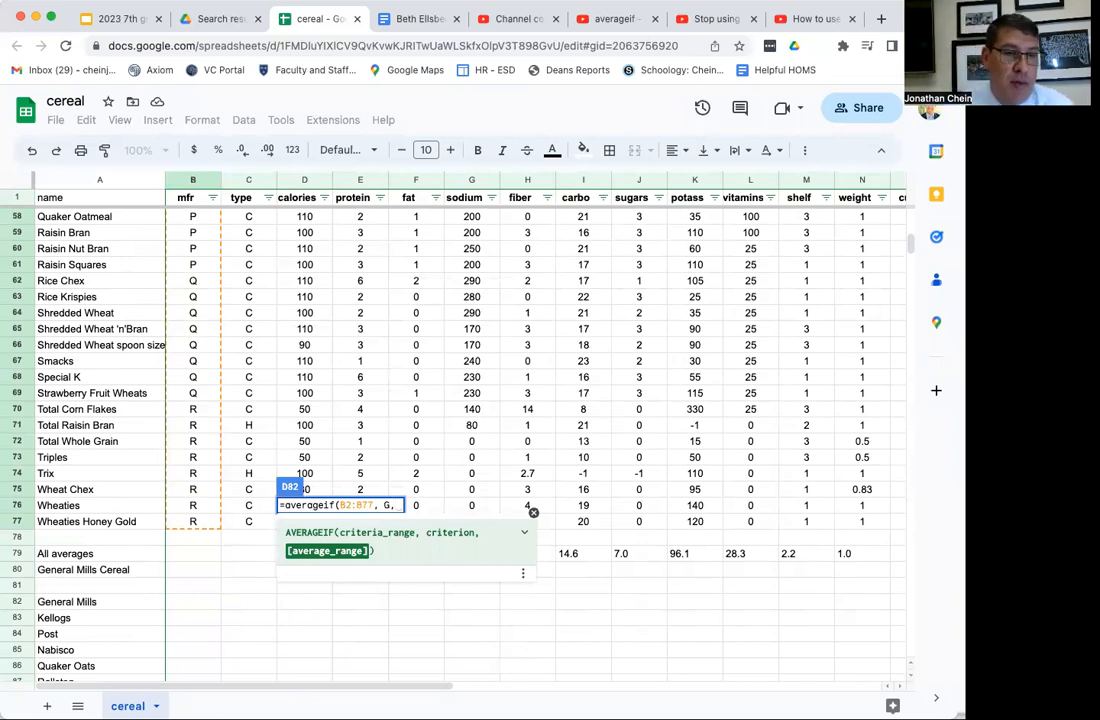
Use the calories column D2:D77 as the average range and complete the General Mills formula in D82.
scroll(300, 420, down, 5)
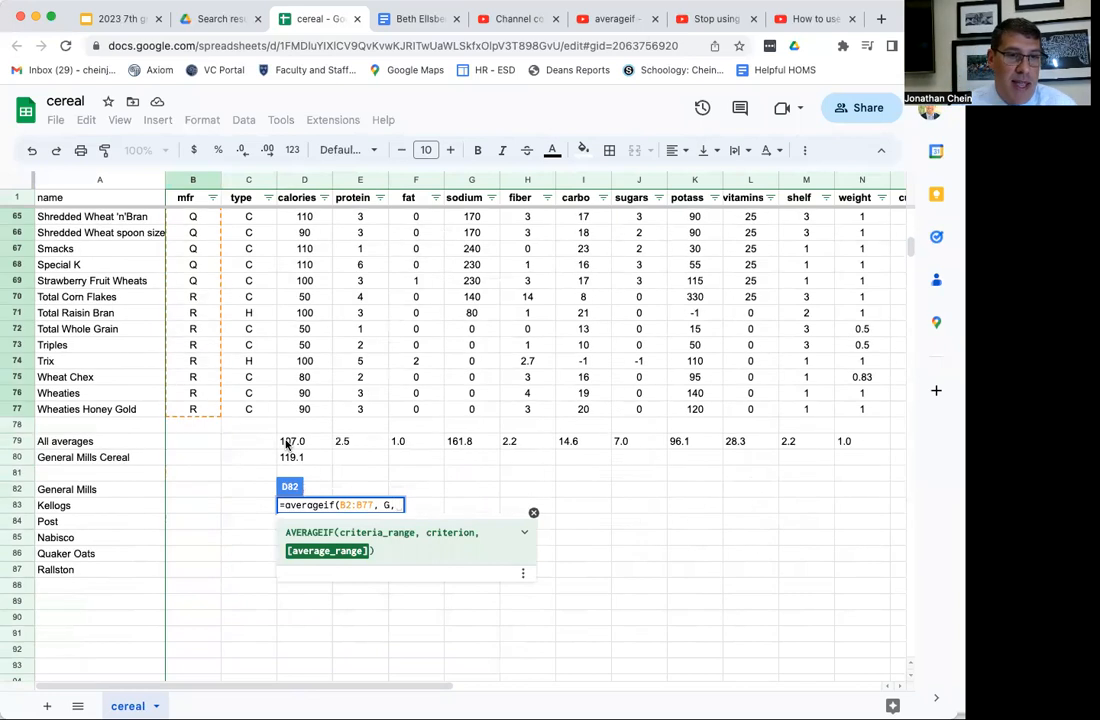
drag(303, 416, 290, 216)
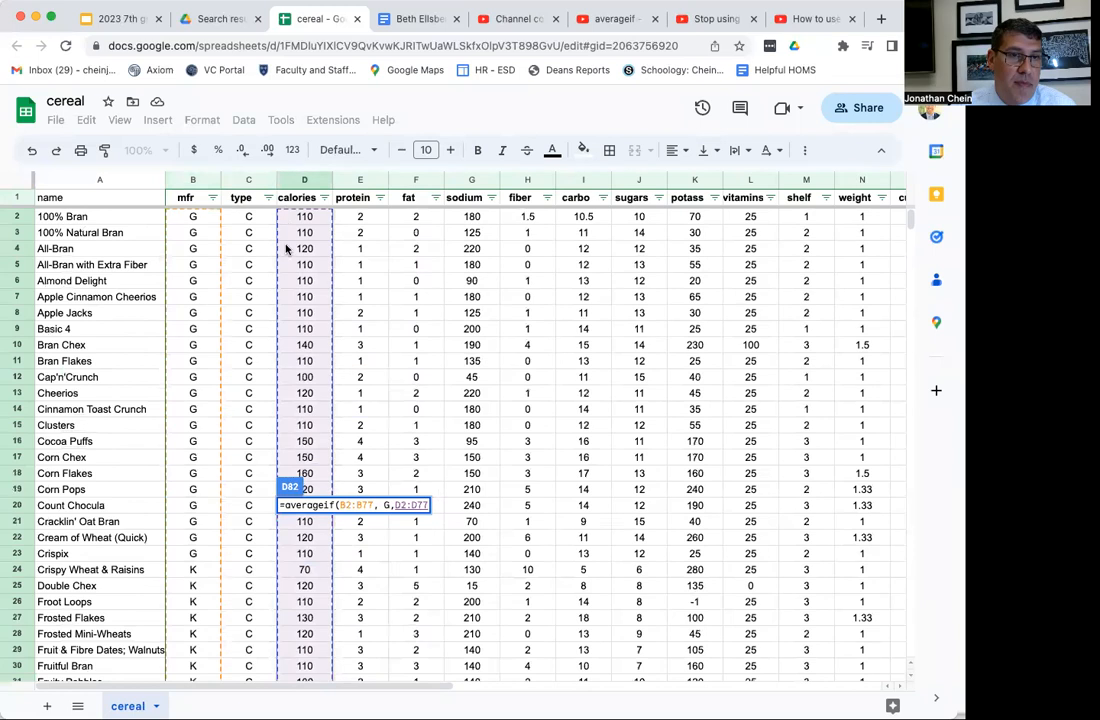
scroll(297, 313, down, 10)
scroll(297, 313, down, 10)
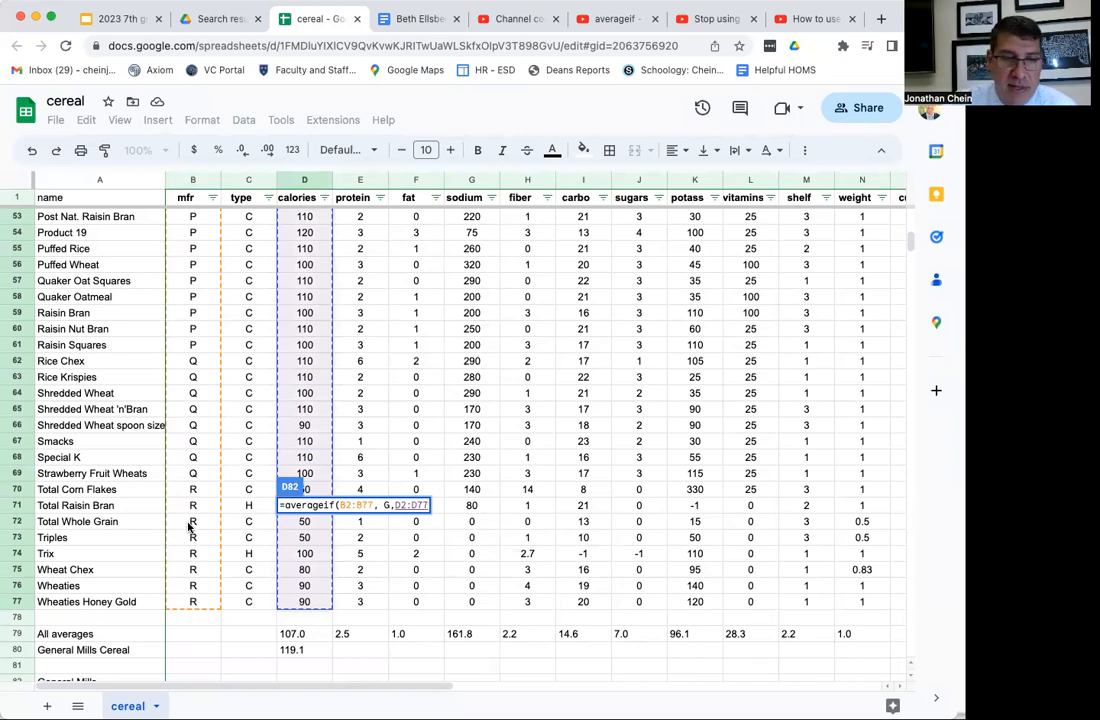
text())
key(Return)
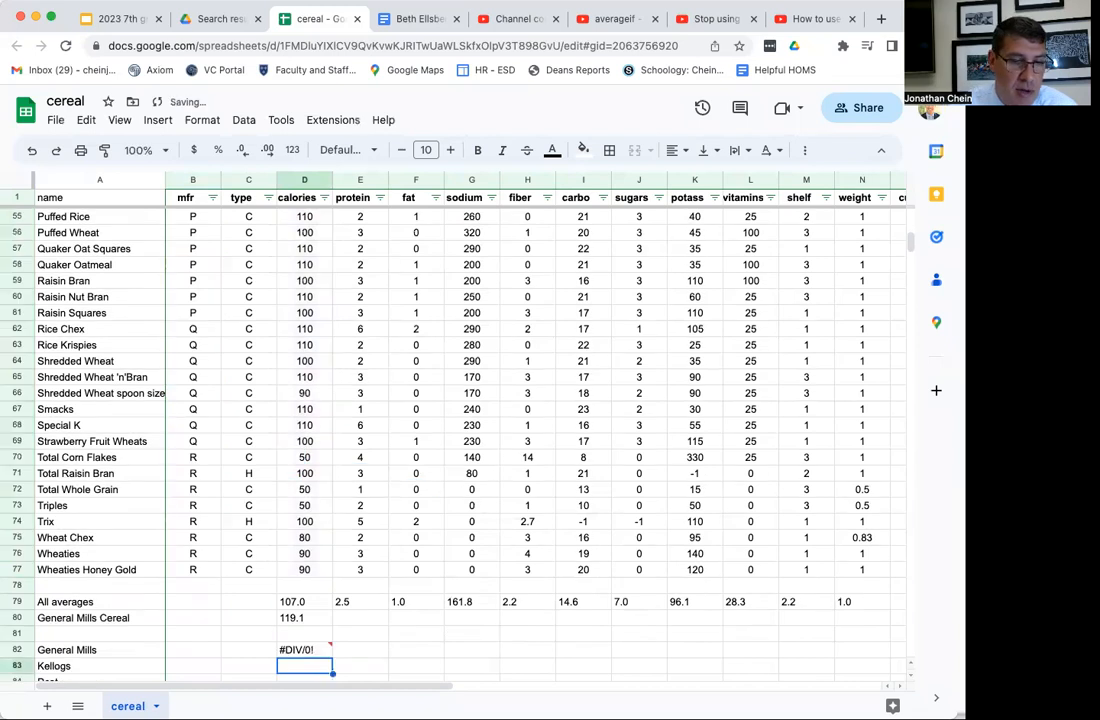
Correct the General Mills formula in D82 by putting the criterion in quotation marks as "G".
double_click(318, 651)
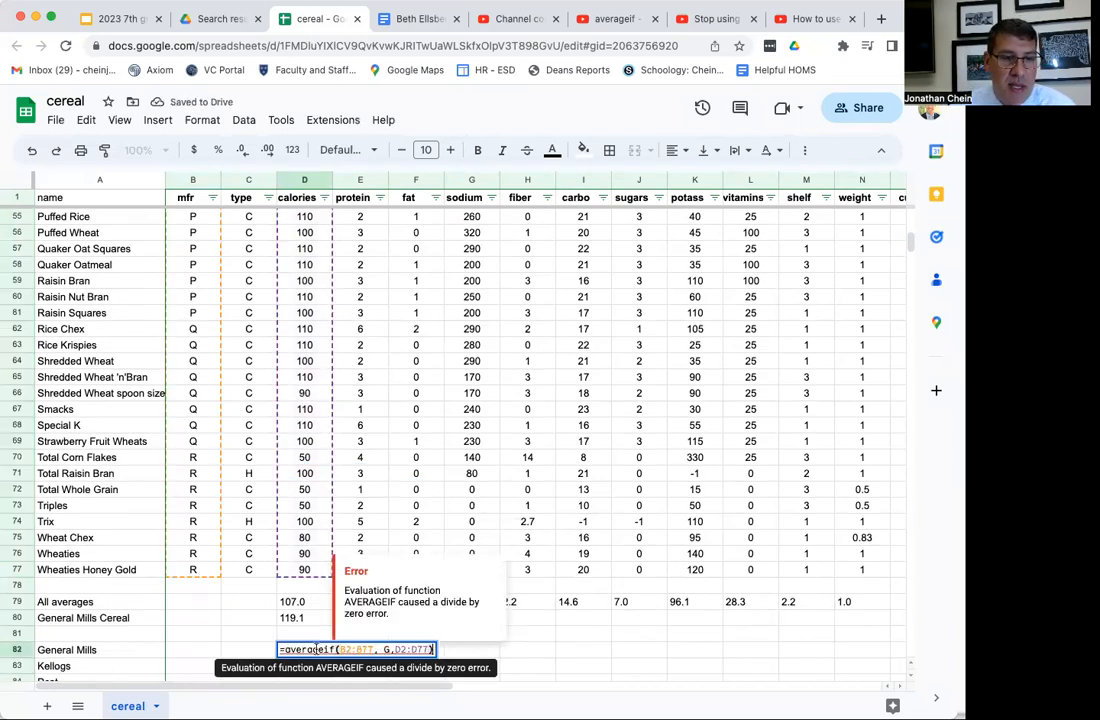
click(383, 650)
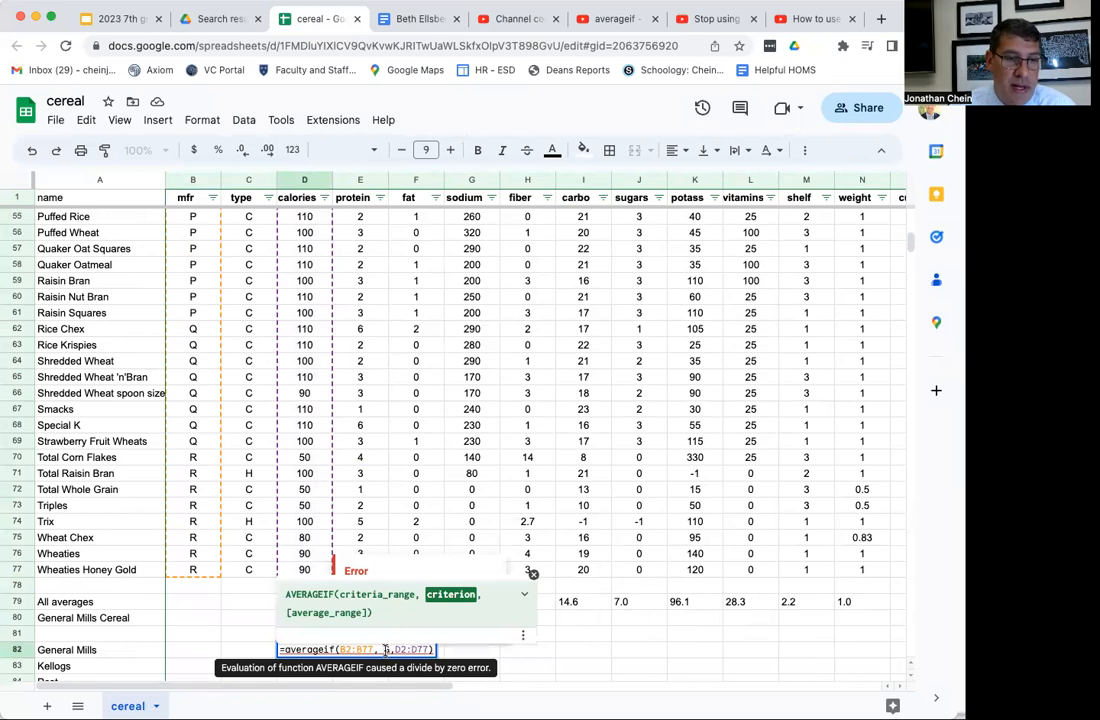
click(383, 649)
key(BackSpace)
text("G)
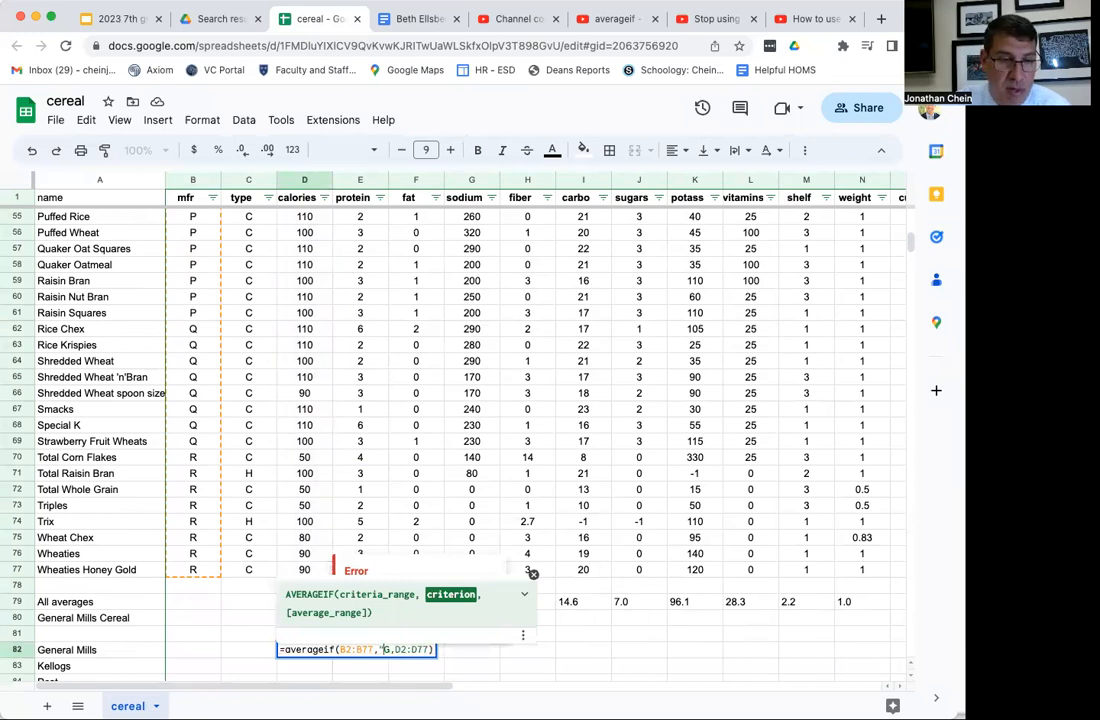
text(")
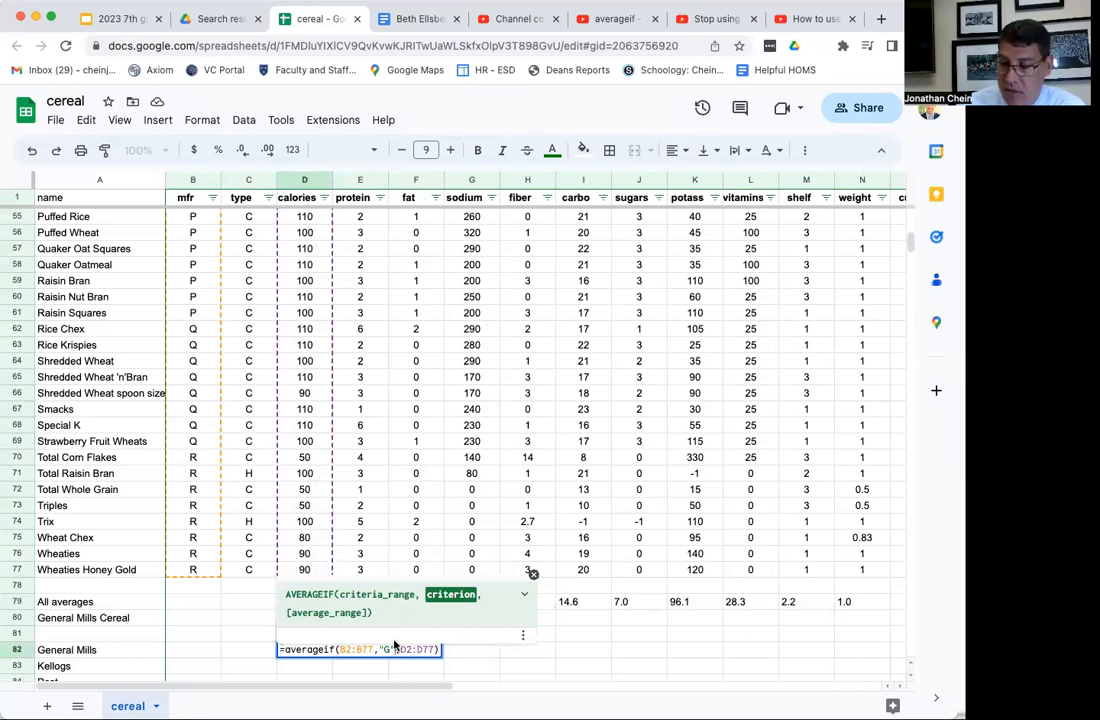
key(Return)
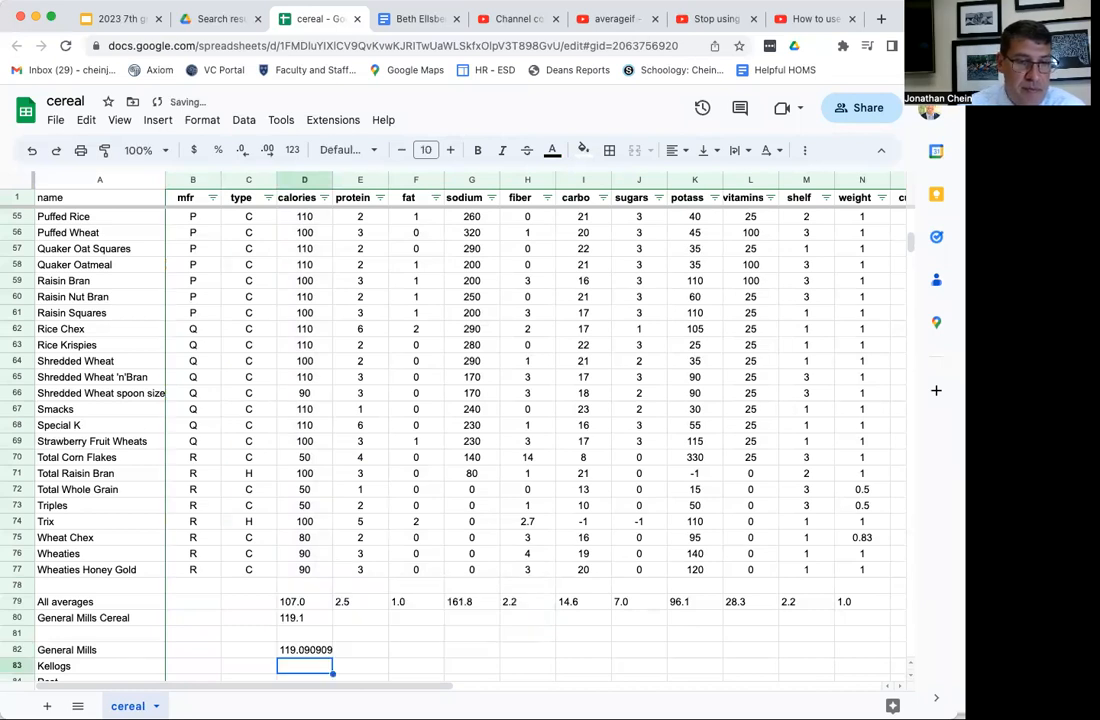
Compare D80 with the General Mills average, and fill the D82 formula down to the Kellogs cell D83.
click(312, 618)
click(312, 651)
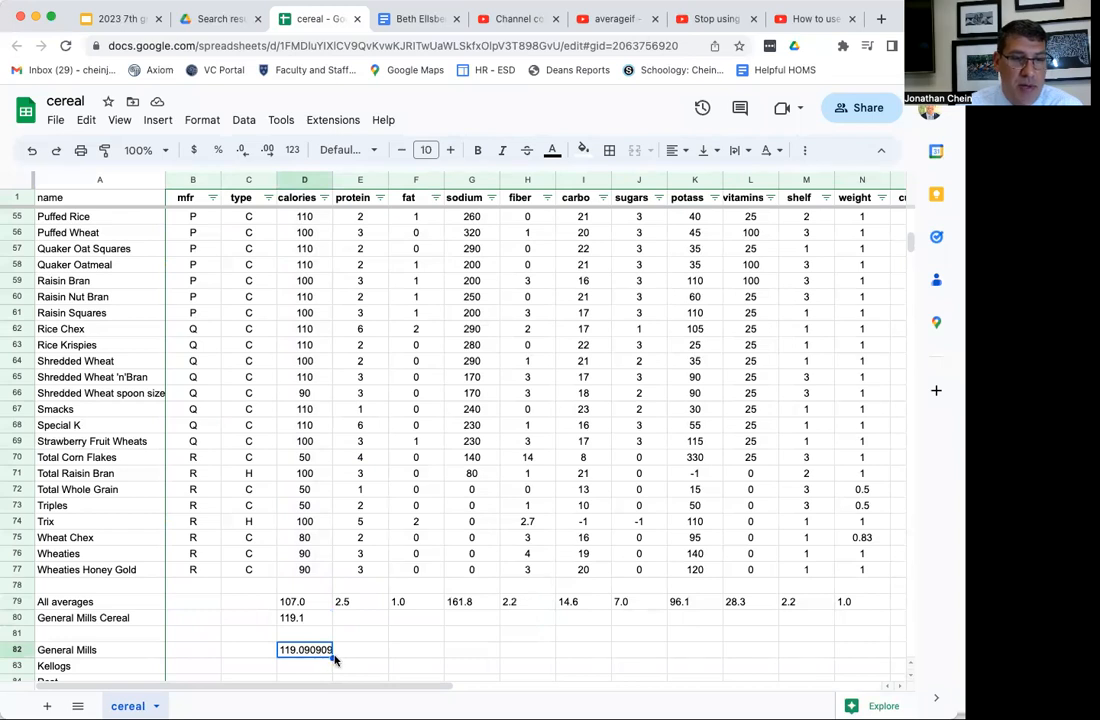
drag(332, 655, 333, 660)
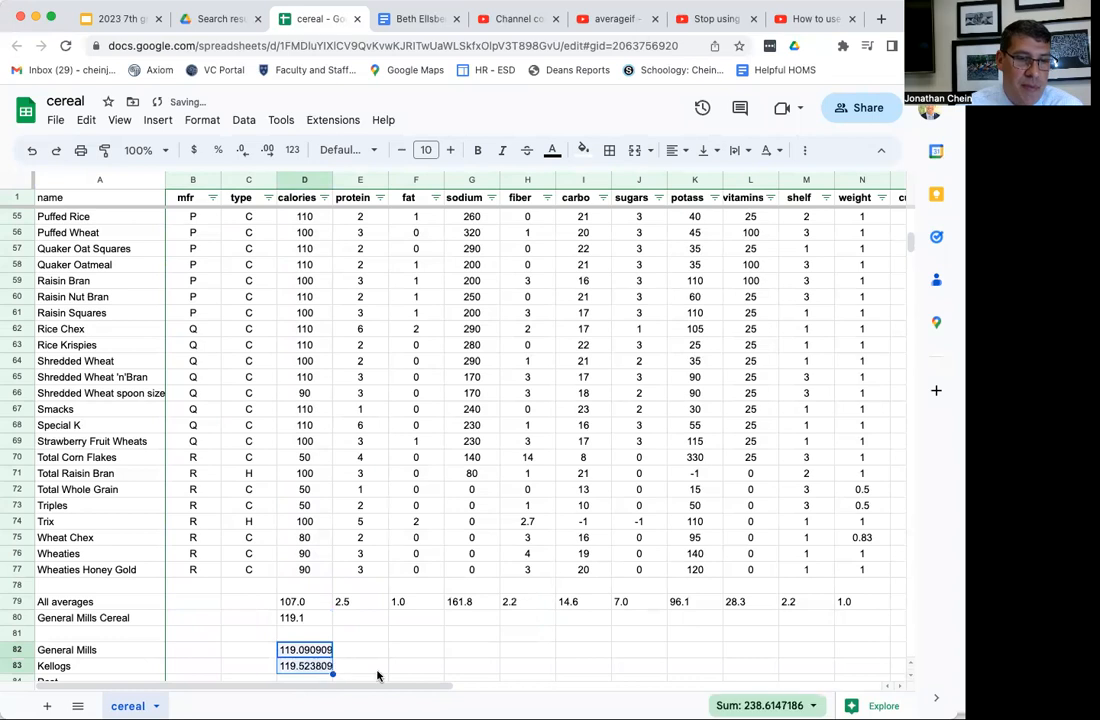
scroll(373, 676, down, 1)
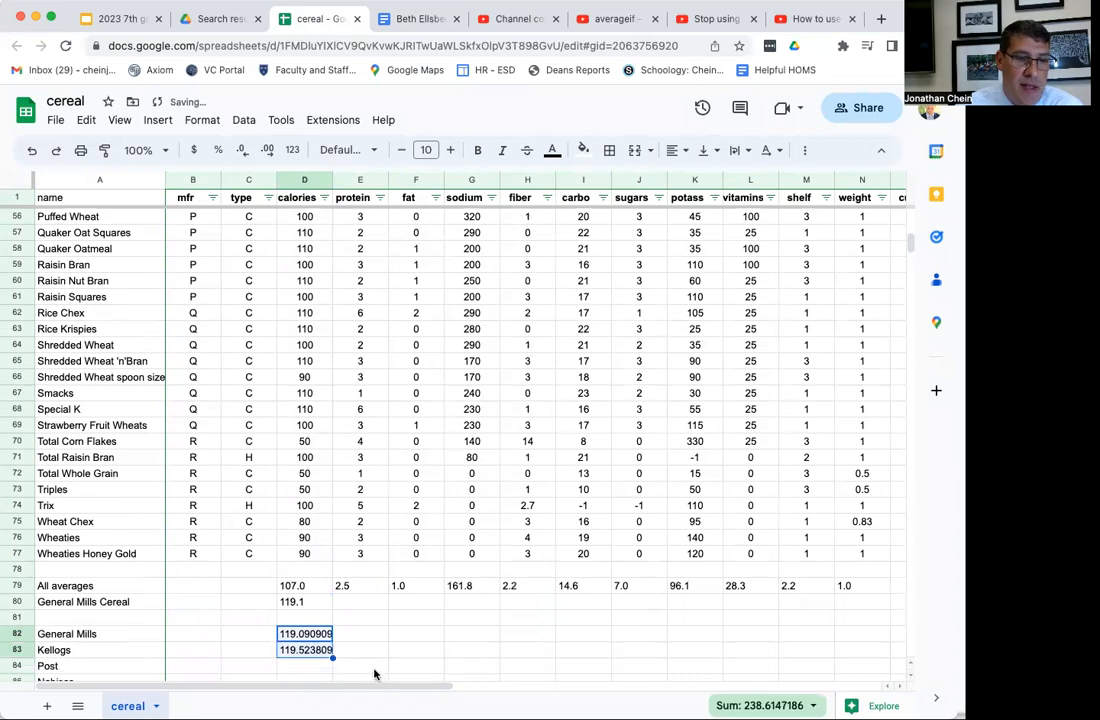
Check which rows the Kellogs formula in D83 covers and correct its criteria range to B2:B77.
double_click(316, 651)
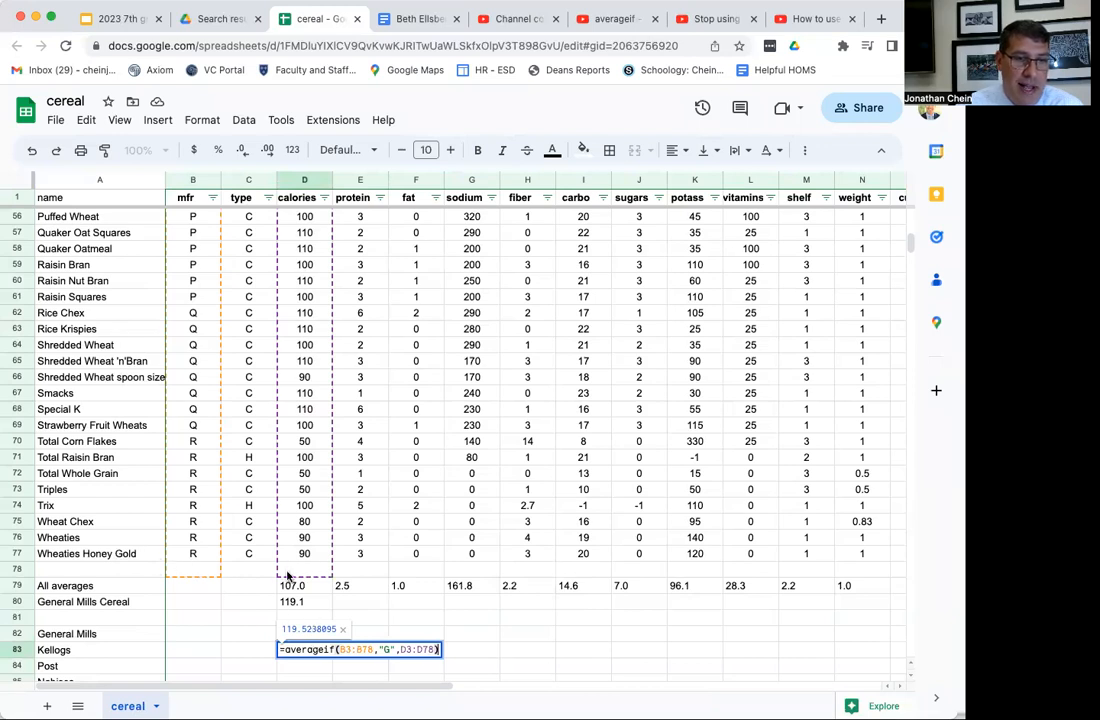
scroll(315, 577, up, 15)
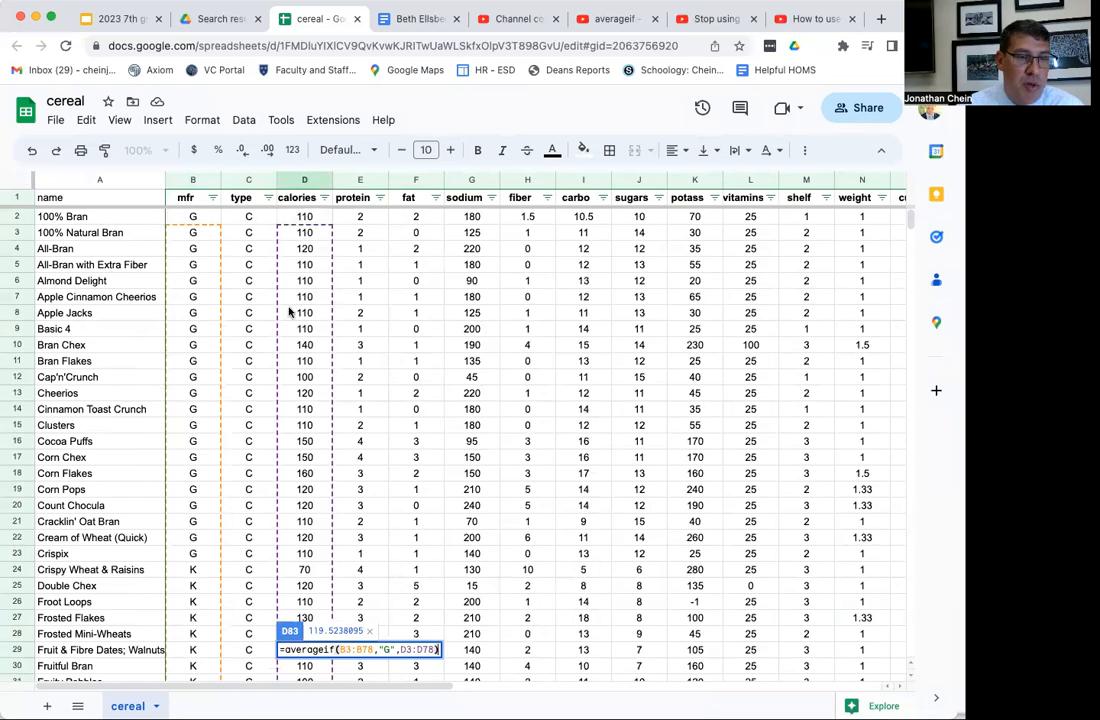
scroll(303, 418, down, 11)
scroll(303, 424, down, 4)
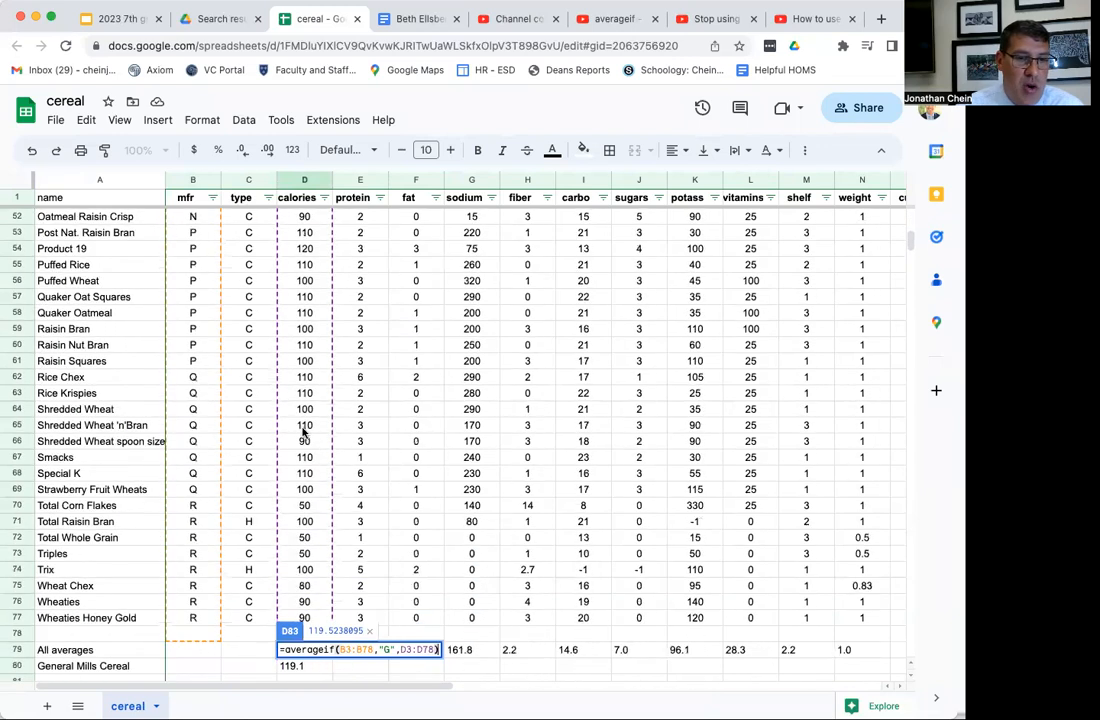
scroll(260, 460, down, 2)
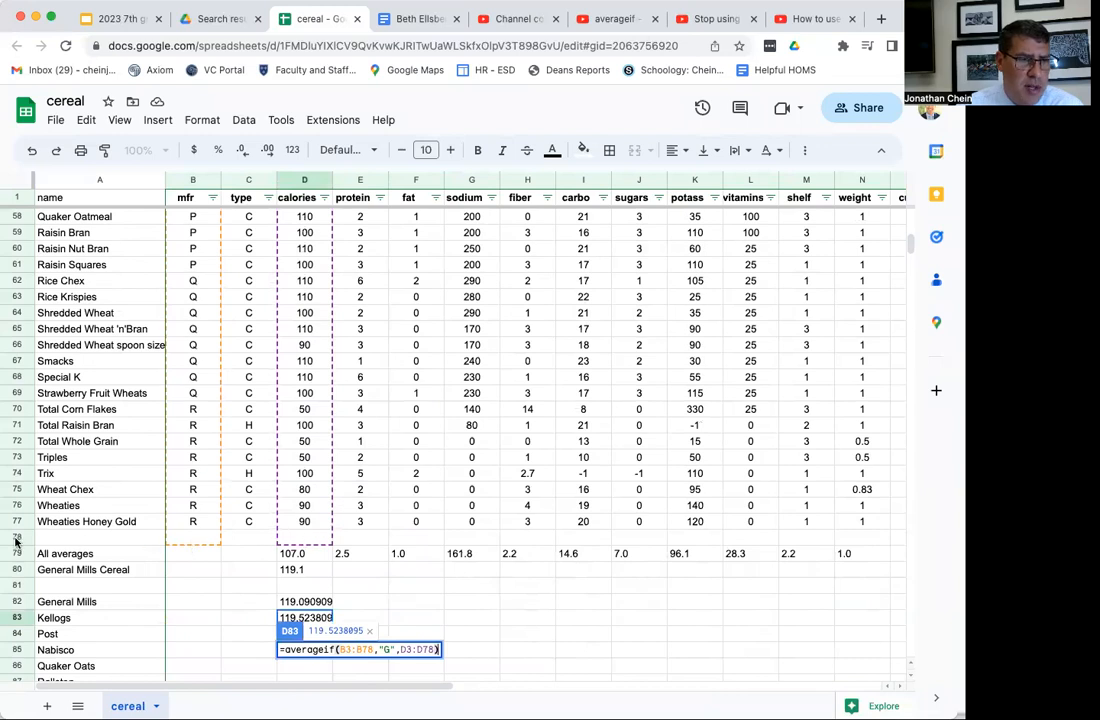
click(348, 651)
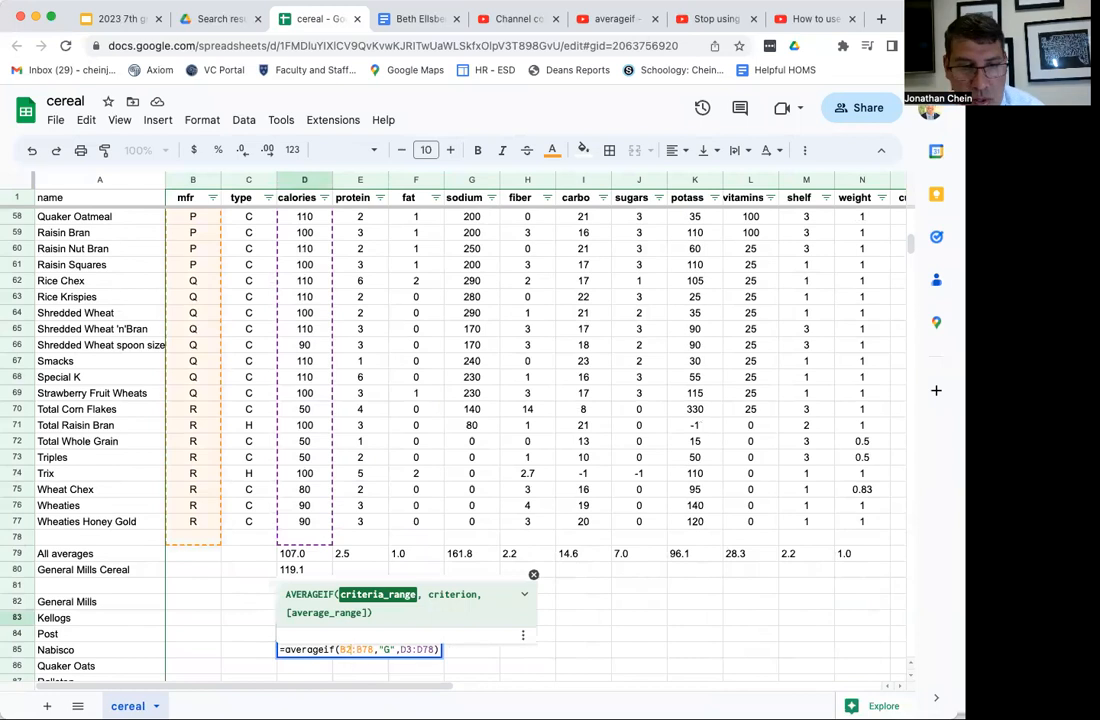
key(BackSpace)
text(2)
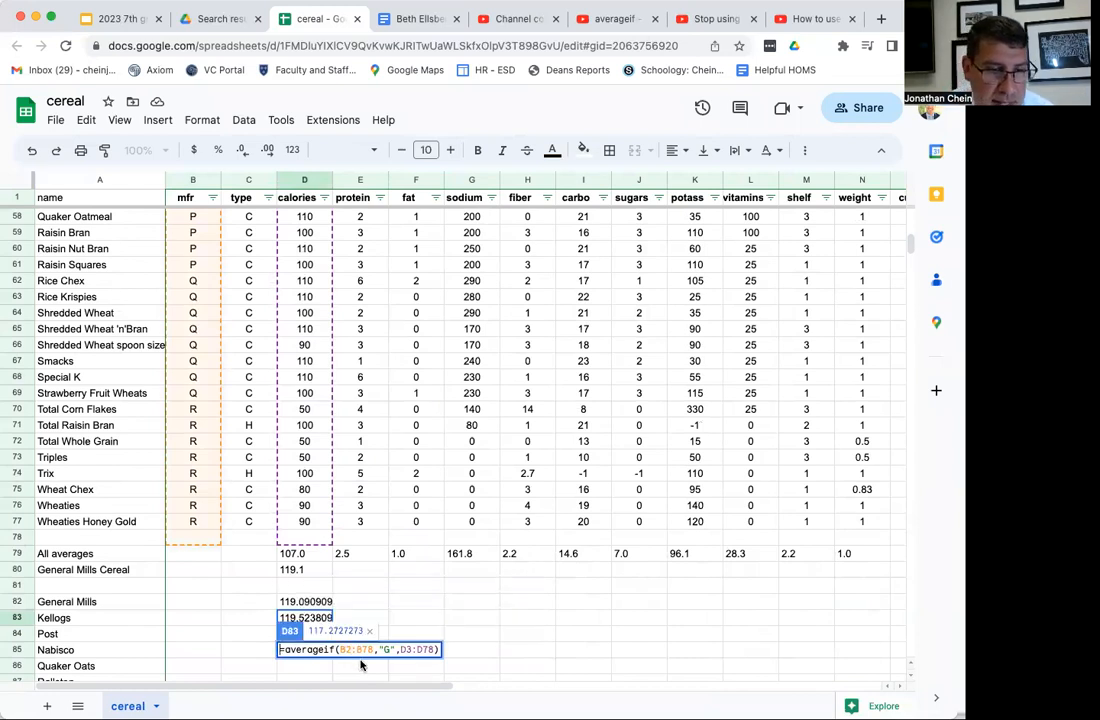
click(371, 652)
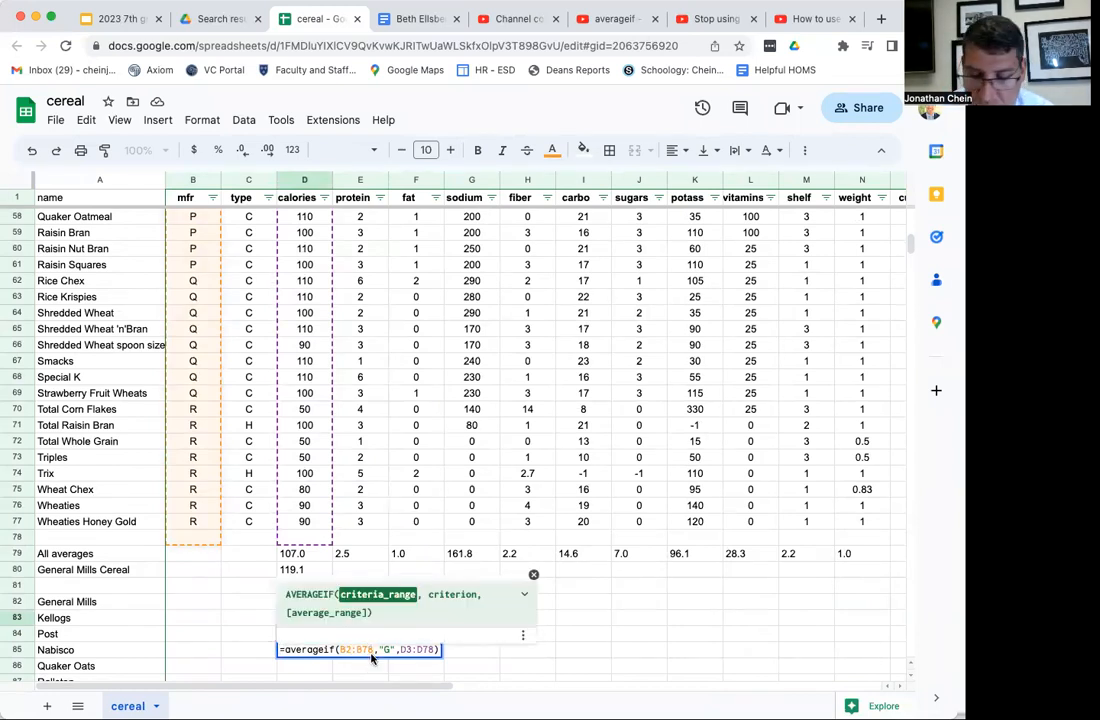
key(BackSpace)
text(7)
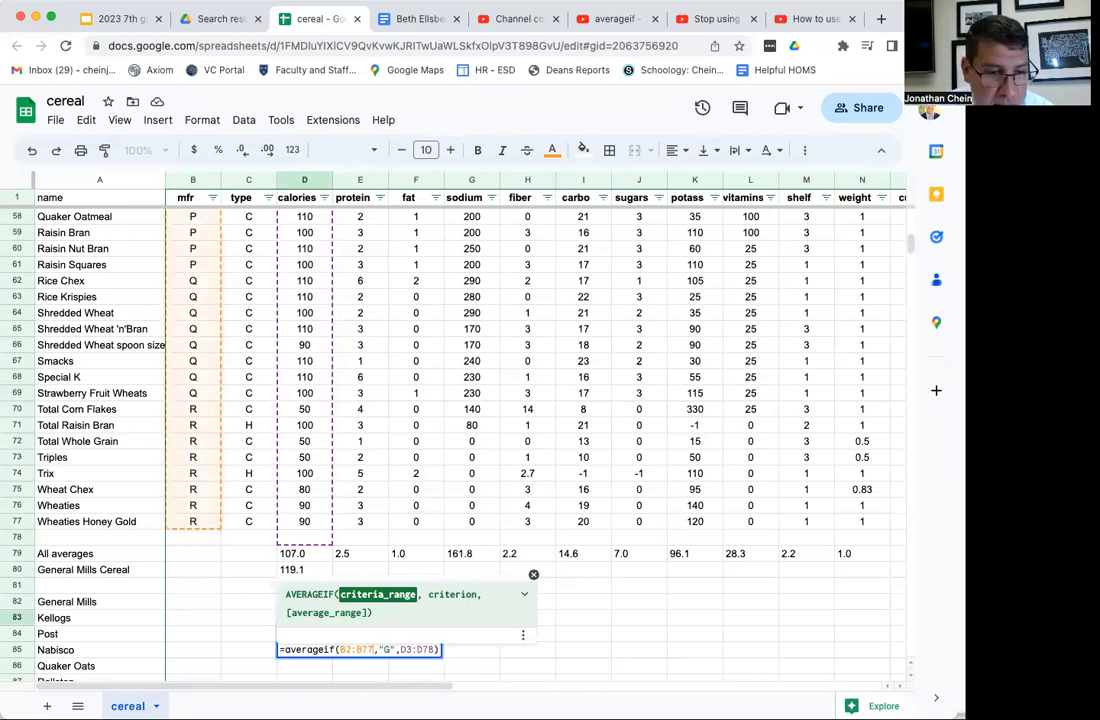
Correct the average range of the Kellogs formula in D83 to D2:D77 and commit the formula.
click(411, 651)
key(BackSpace)
text(2)
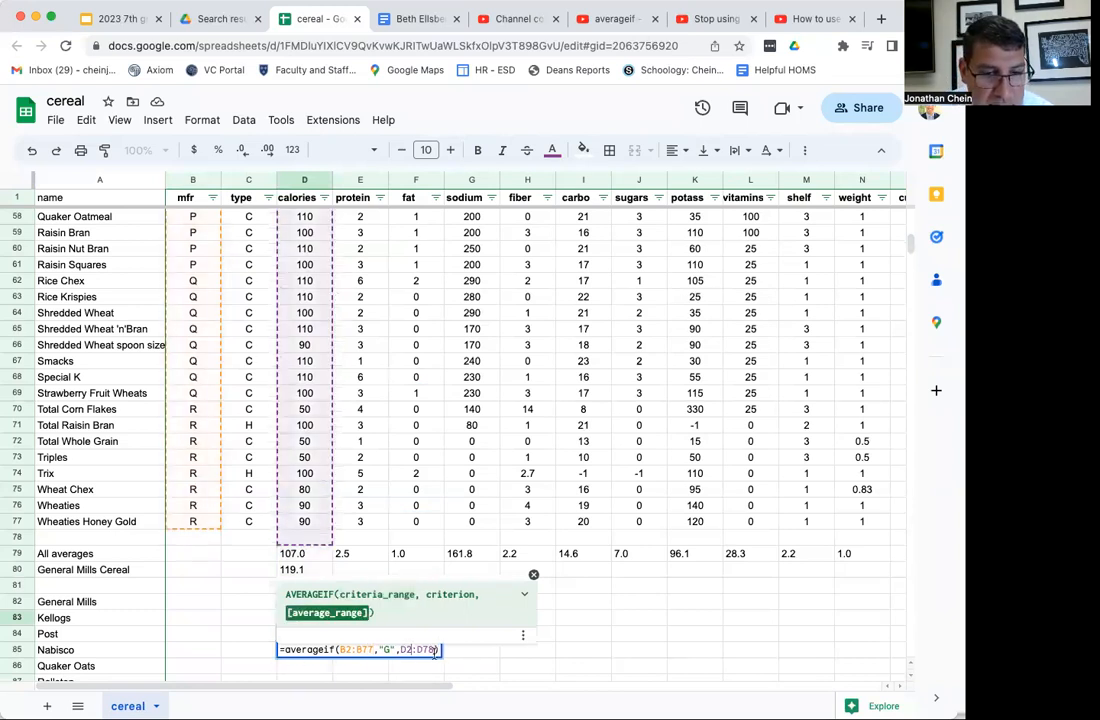
click(436, 650)
key(BackSpace)
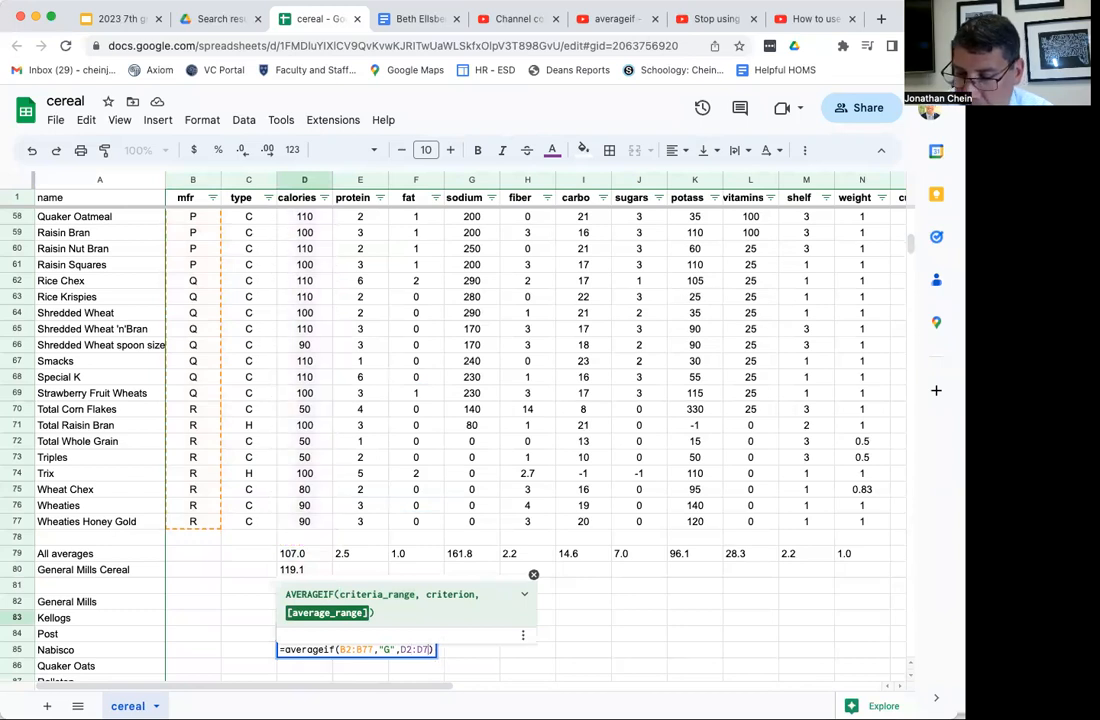
text(7)
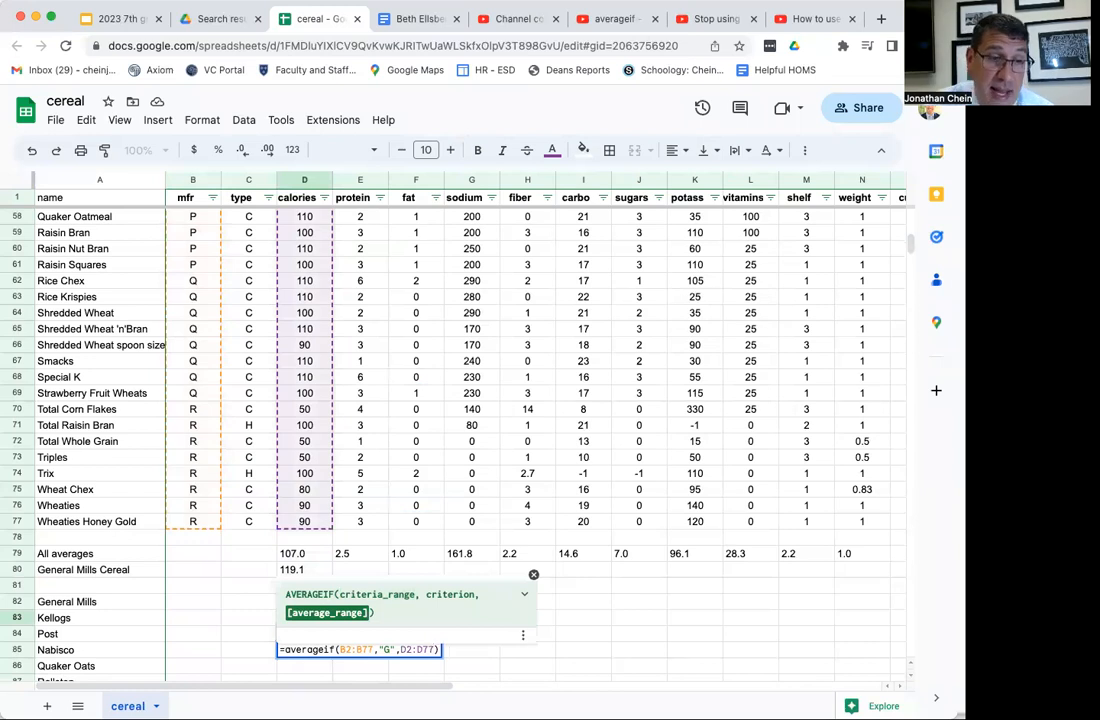
key(Return)
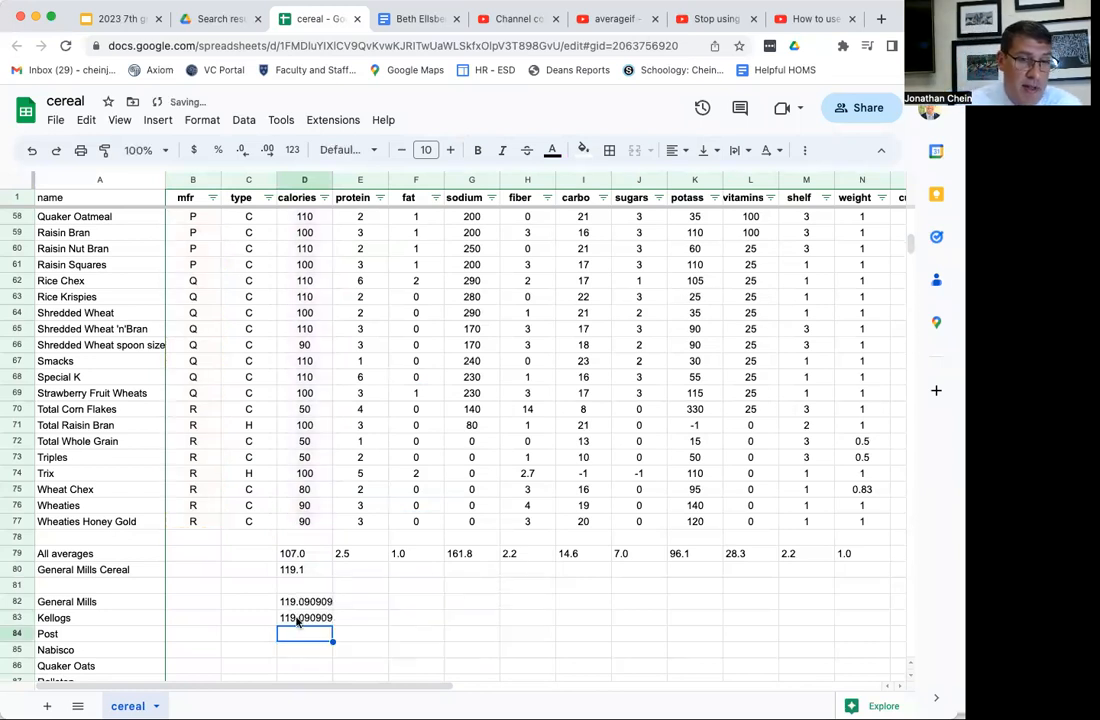
Change the criterion of the Kellogs formula in D83 to "K".
double_click(305, 617)
click(386, 617)
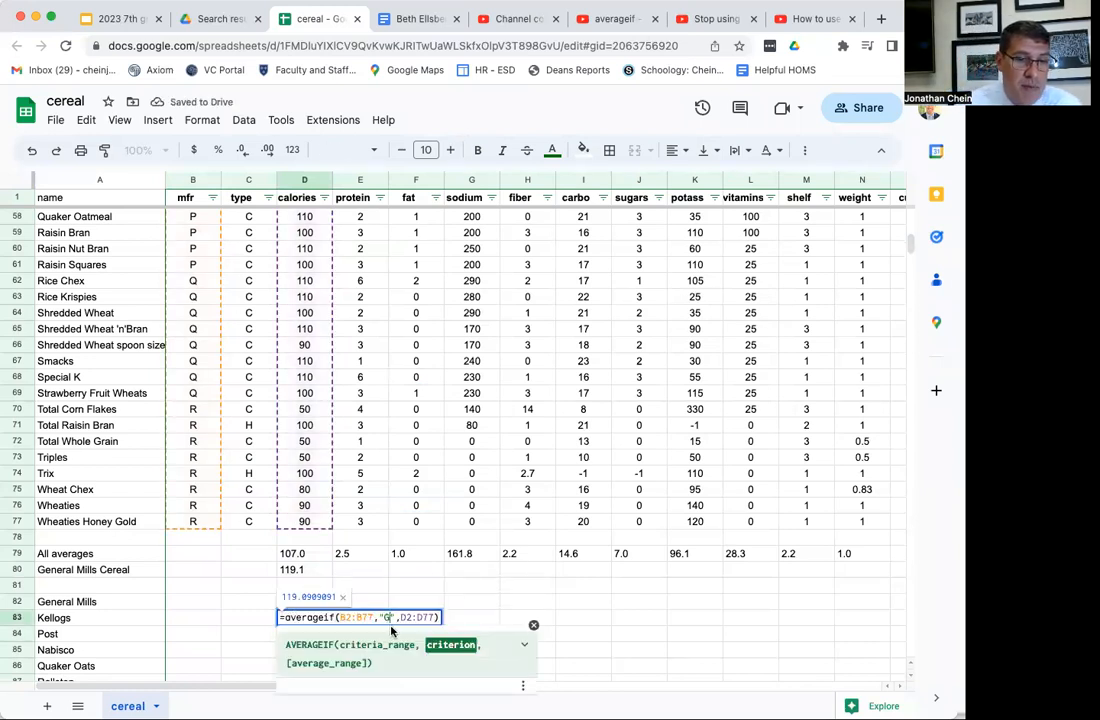
key(BackSpace)
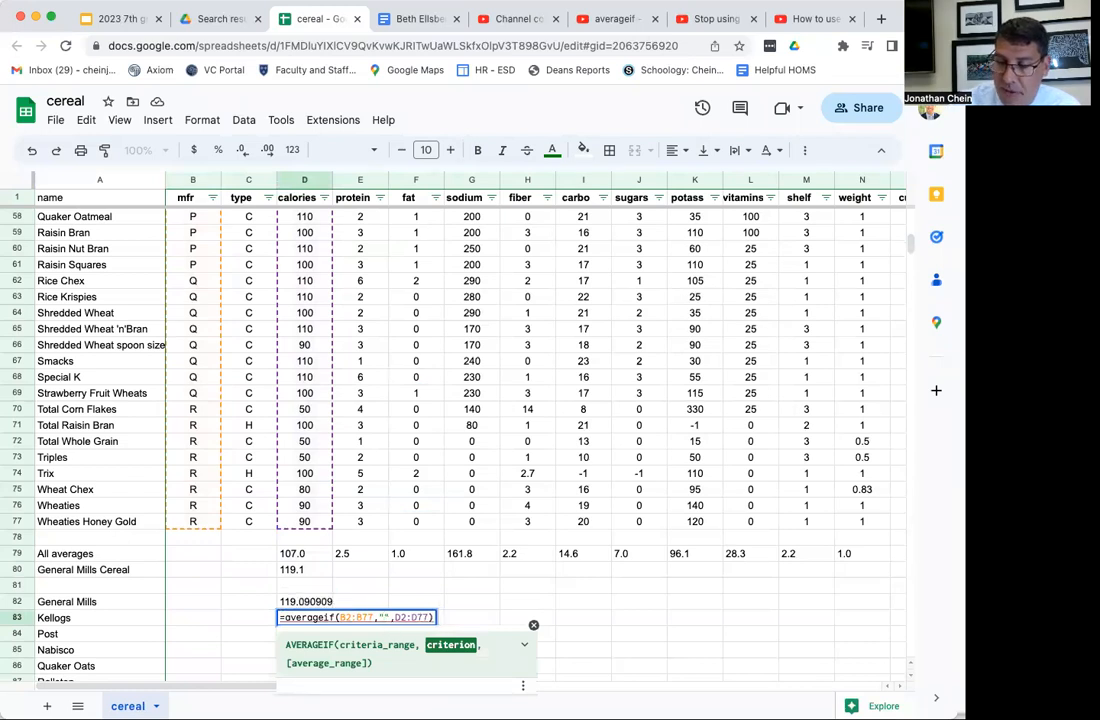
text(K)
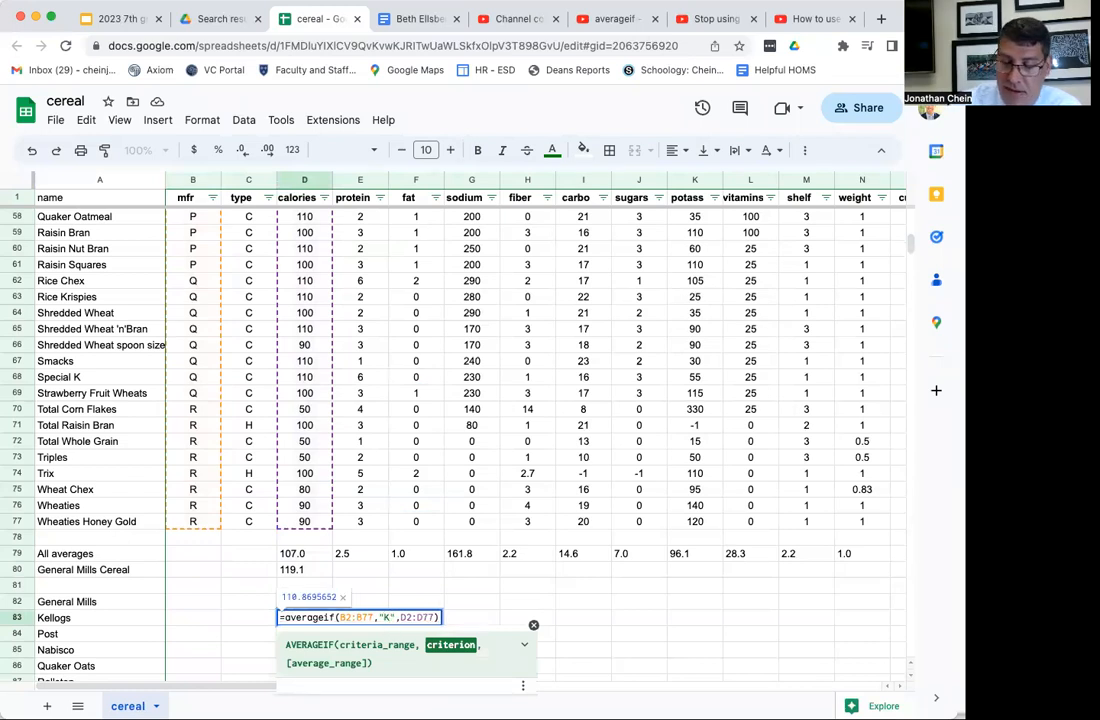
key(Return)
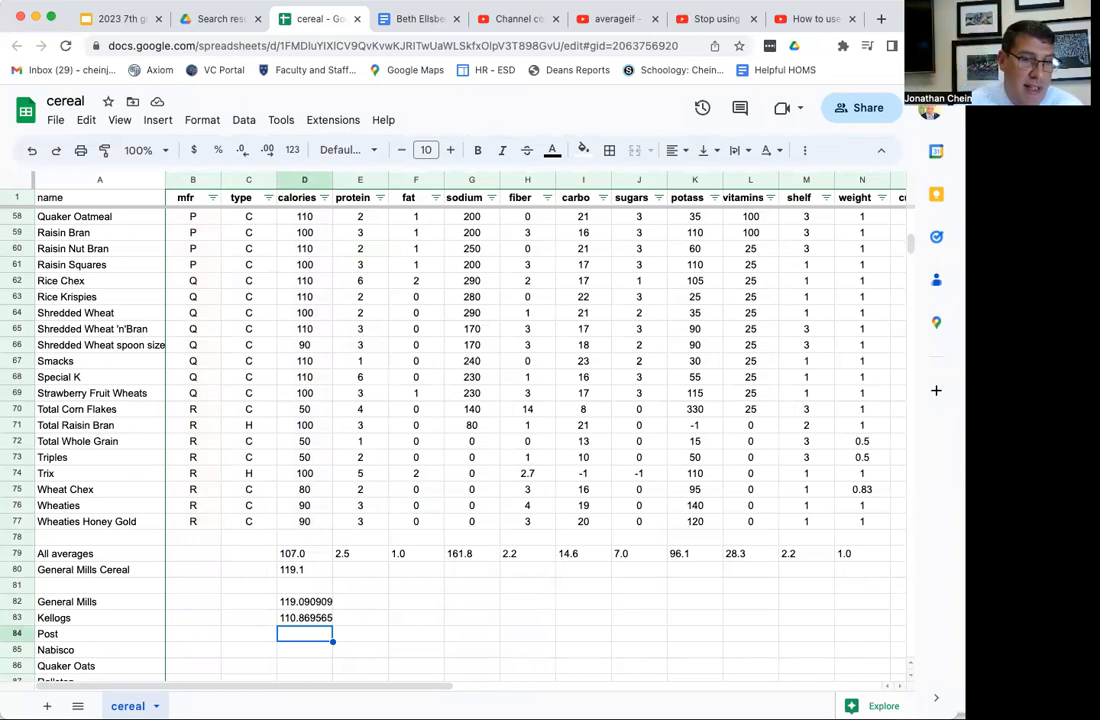
Copy the Kellogs AVERAGEIF formula text from D83 into the Post cell D84, keeping its ranges unshifted.
click(311, 620)
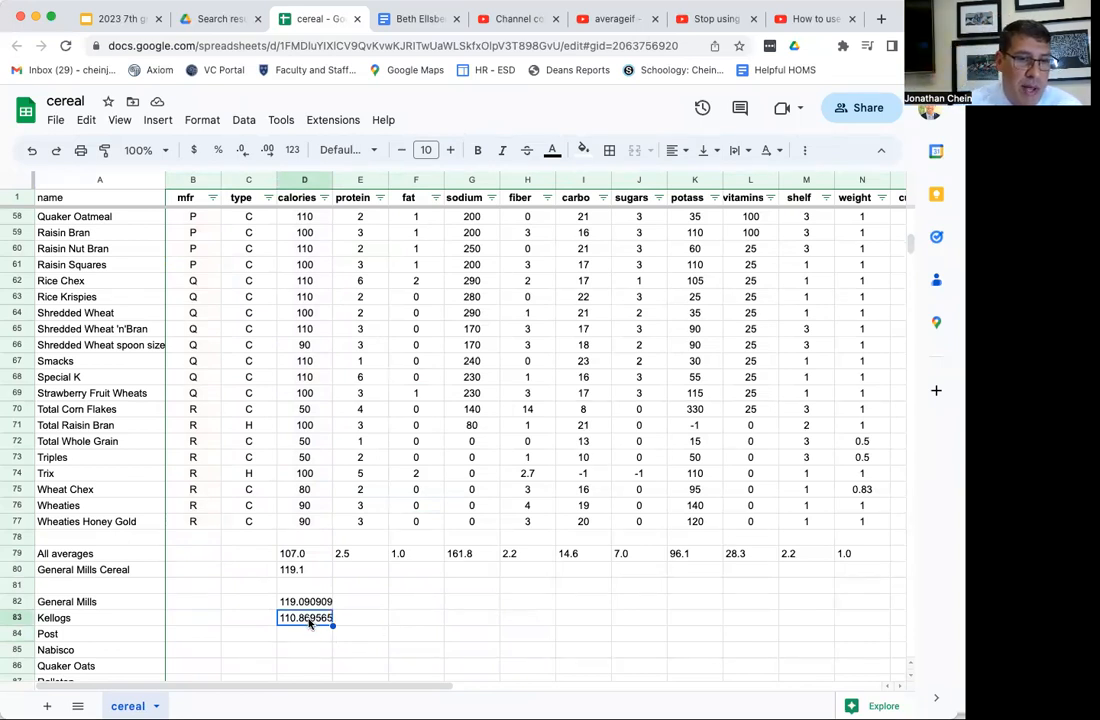
double_click(311, 620)
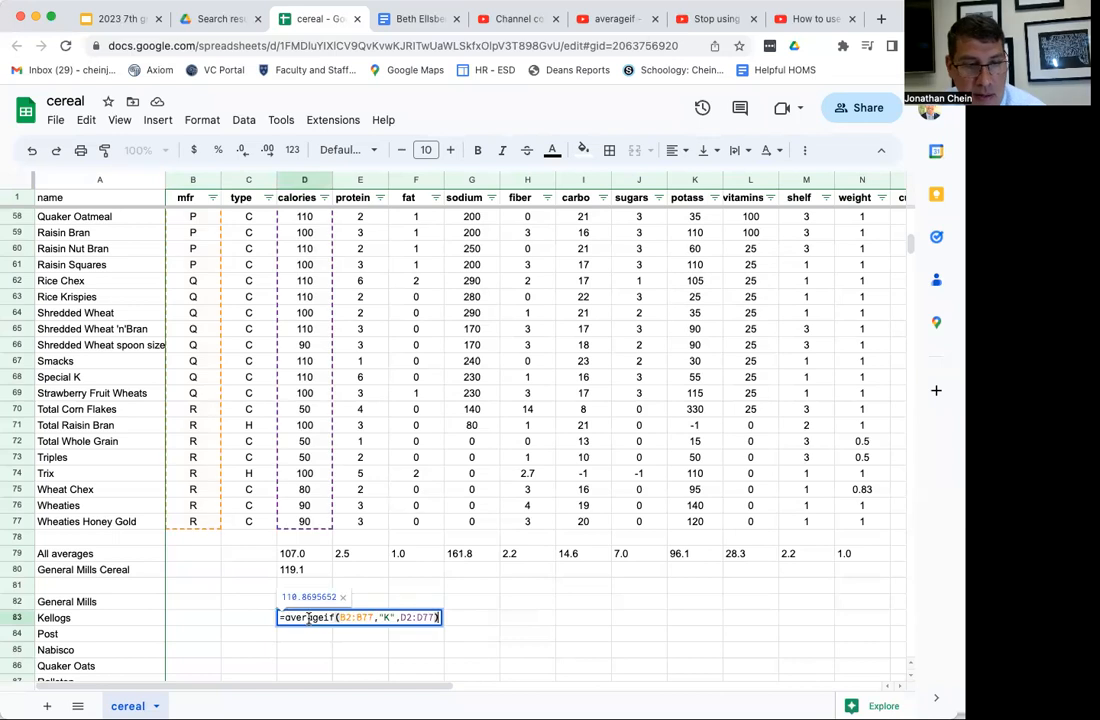
triple_click(311, 620)
key(ctrl+c)
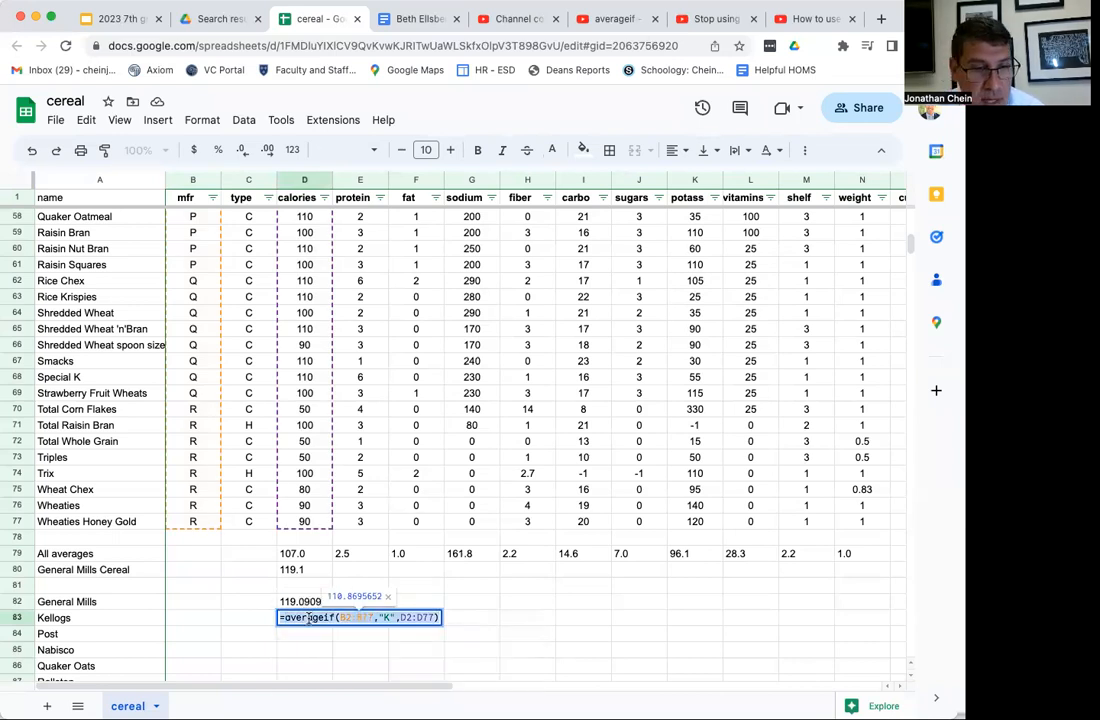
click(306, 636)
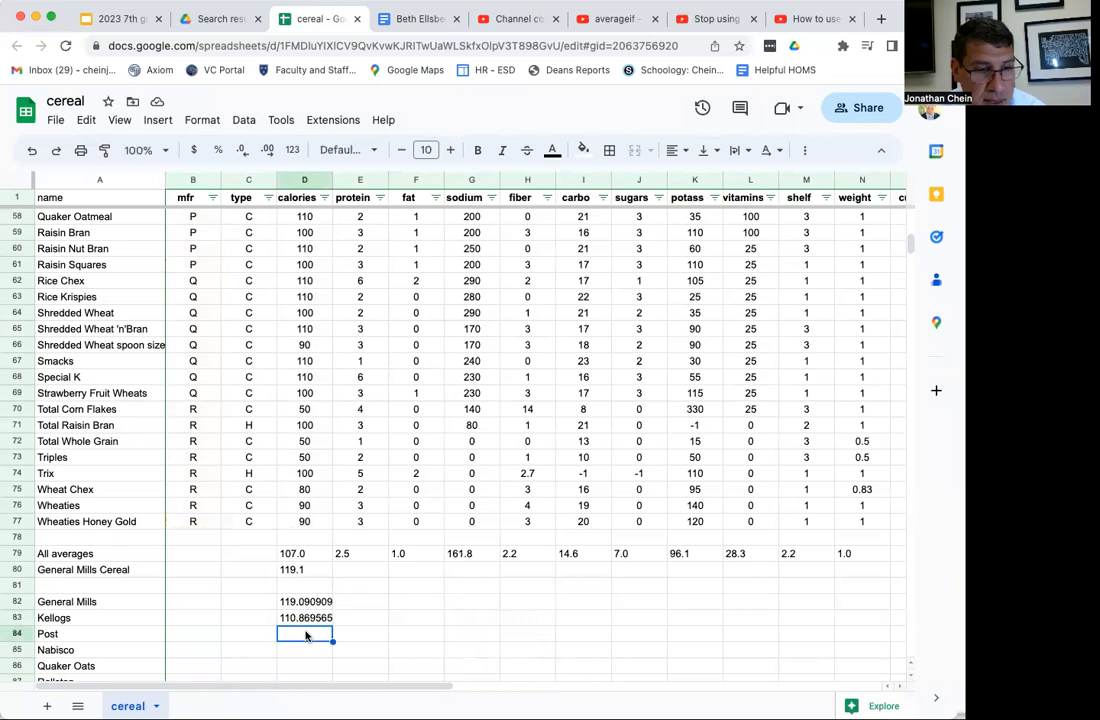
key(ctrl+v)
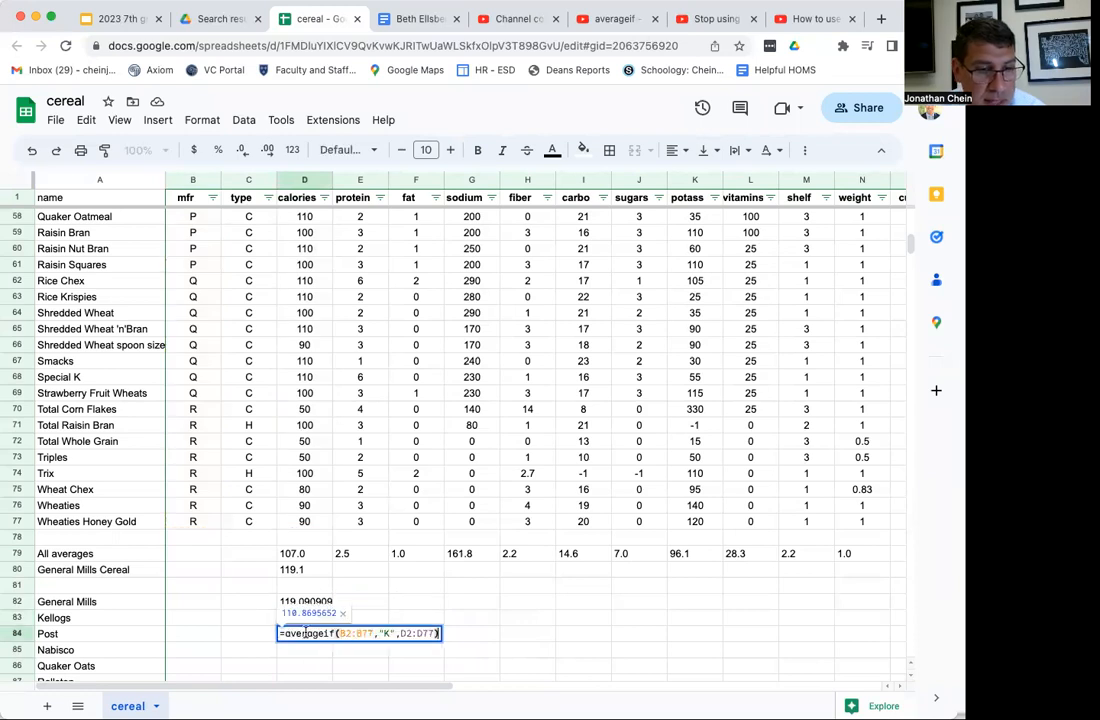
Change the criterion of the Post formula in D84 to "P" and commit it.
click(391, 635)
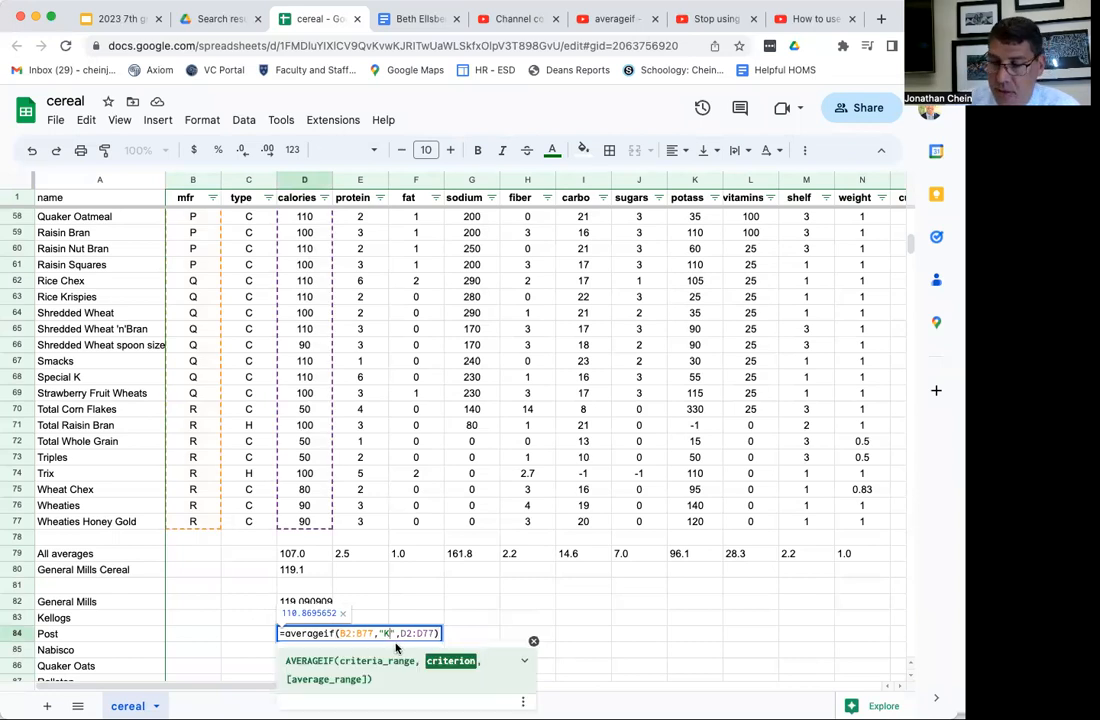
key(BackSpace)
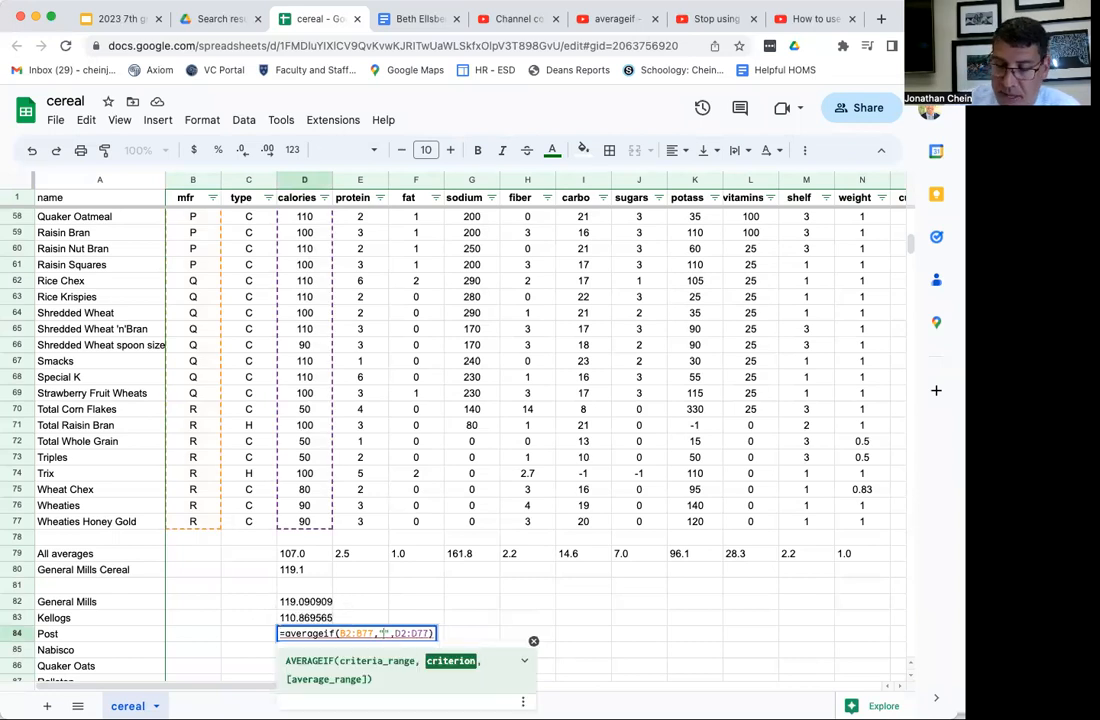
text(P)
key(Return)
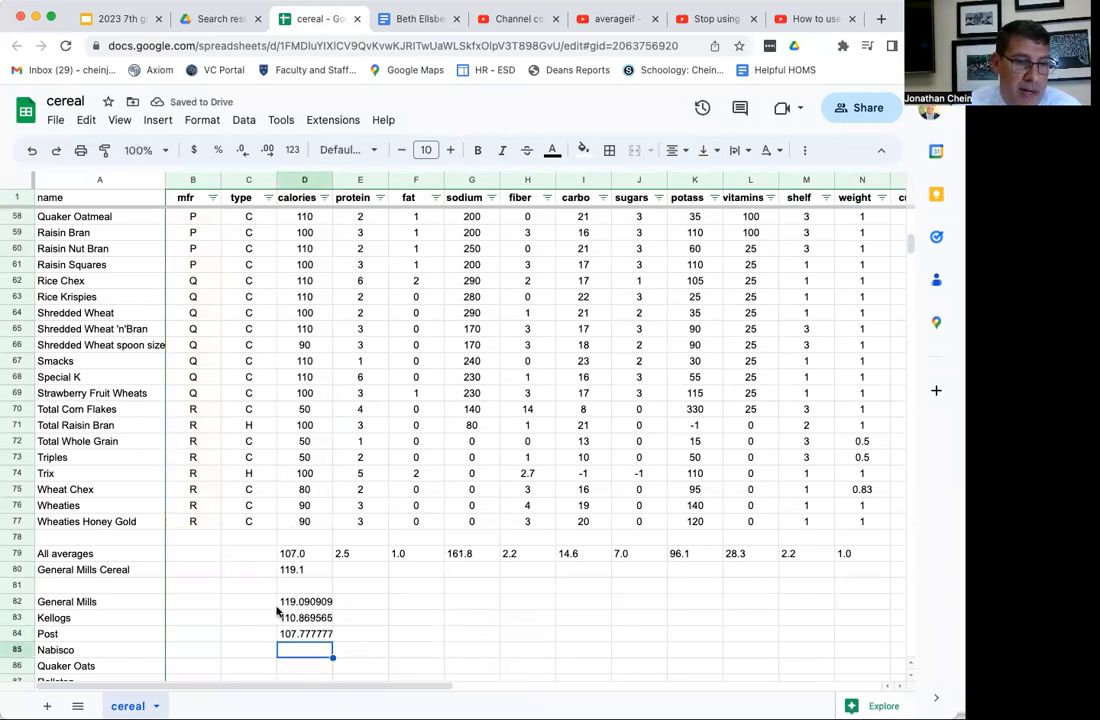
Fill the Post formula in D84 down to the Nabisco cell D85 and the Quaker Oats cell D86.
click(322, 633)
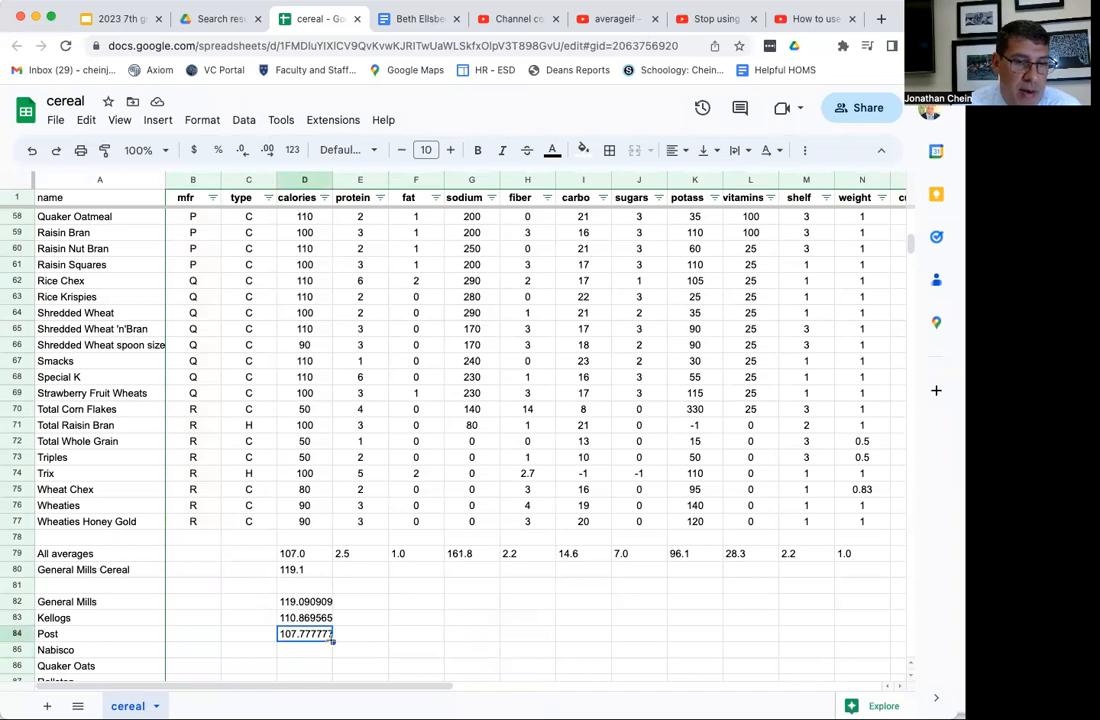
drag(331, 642, 330, 651)
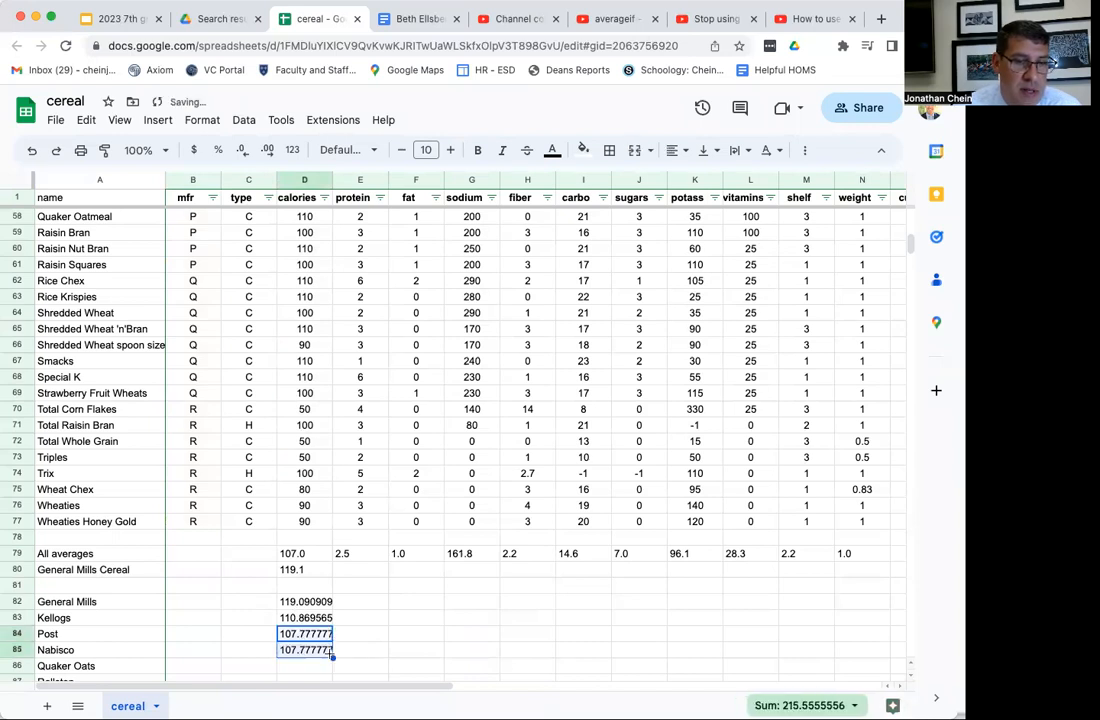
click(326, 654)
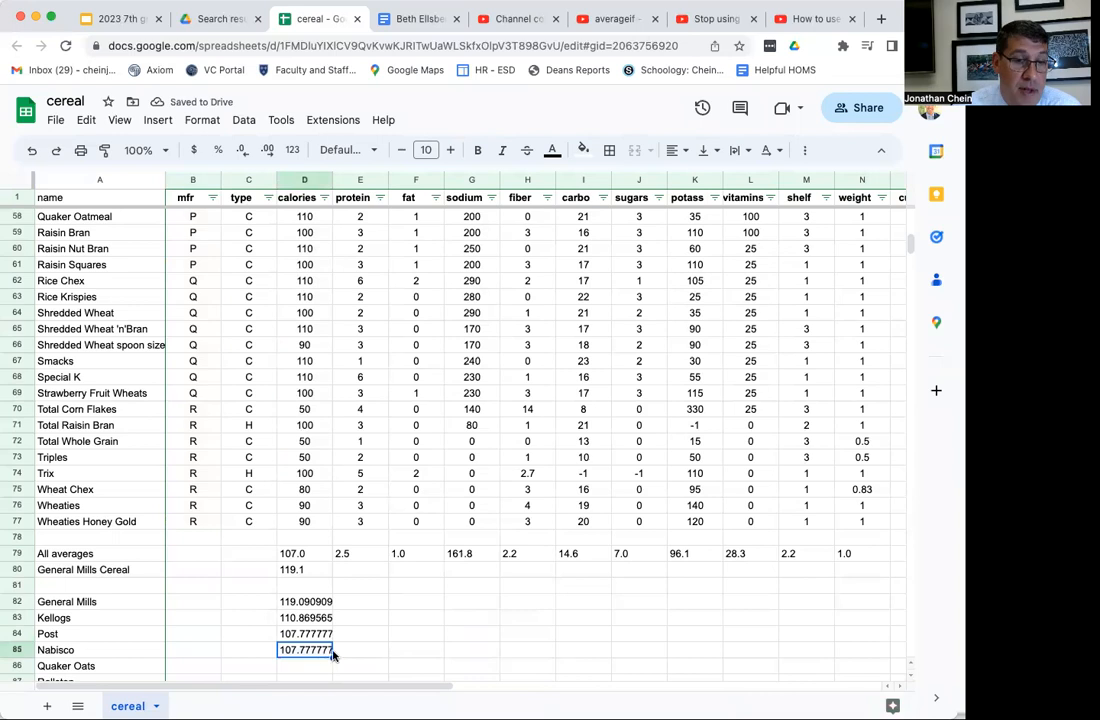
drag(332, 655, 331, 664)
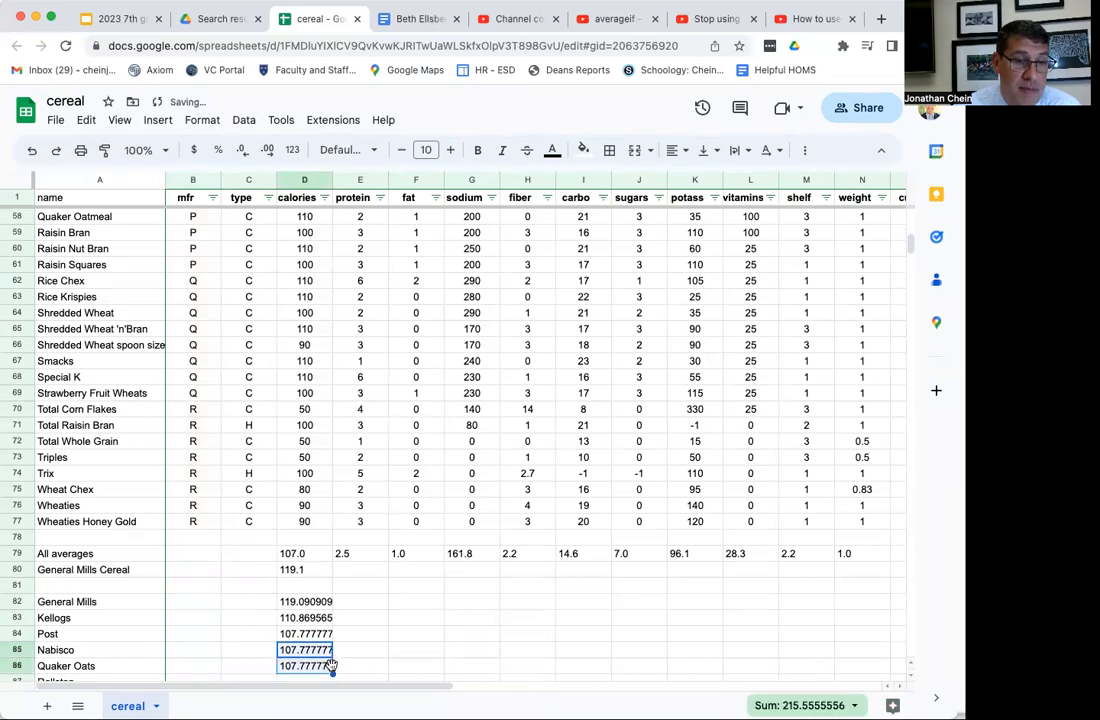
Compare the row ranges used by the Post, Nabisco and Quaker Oats formulas in D84, D85 and D86.
double_click(318, 650)
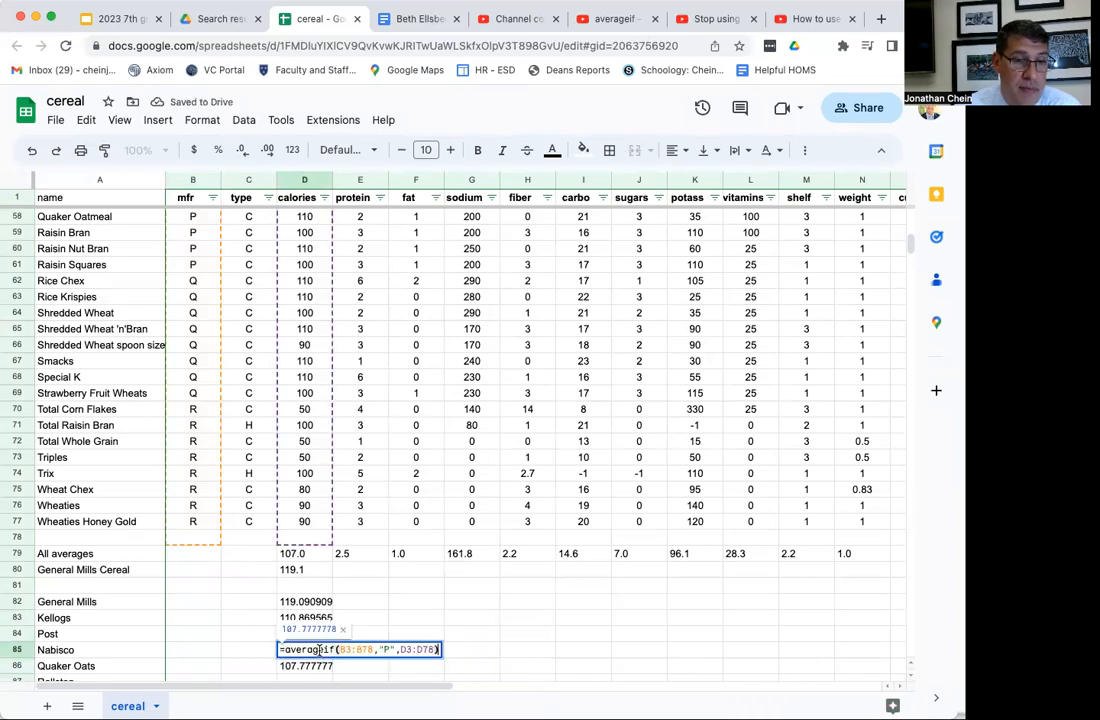
click(351, 632)
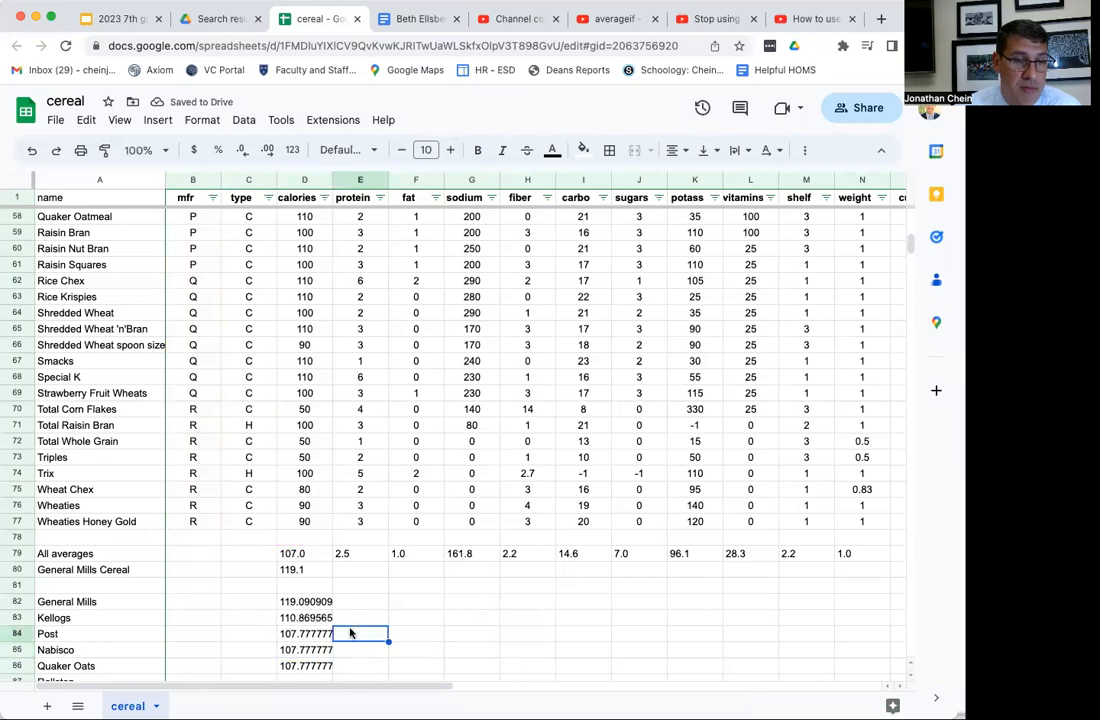
double_click(320, 632)
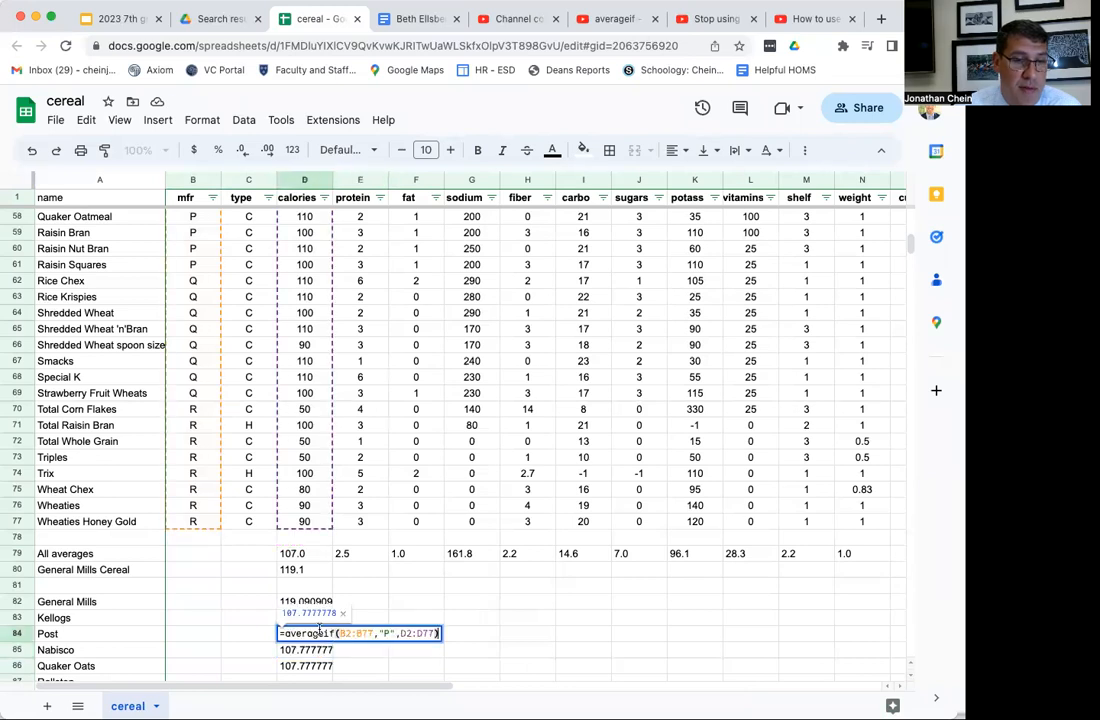
click(361, 649)
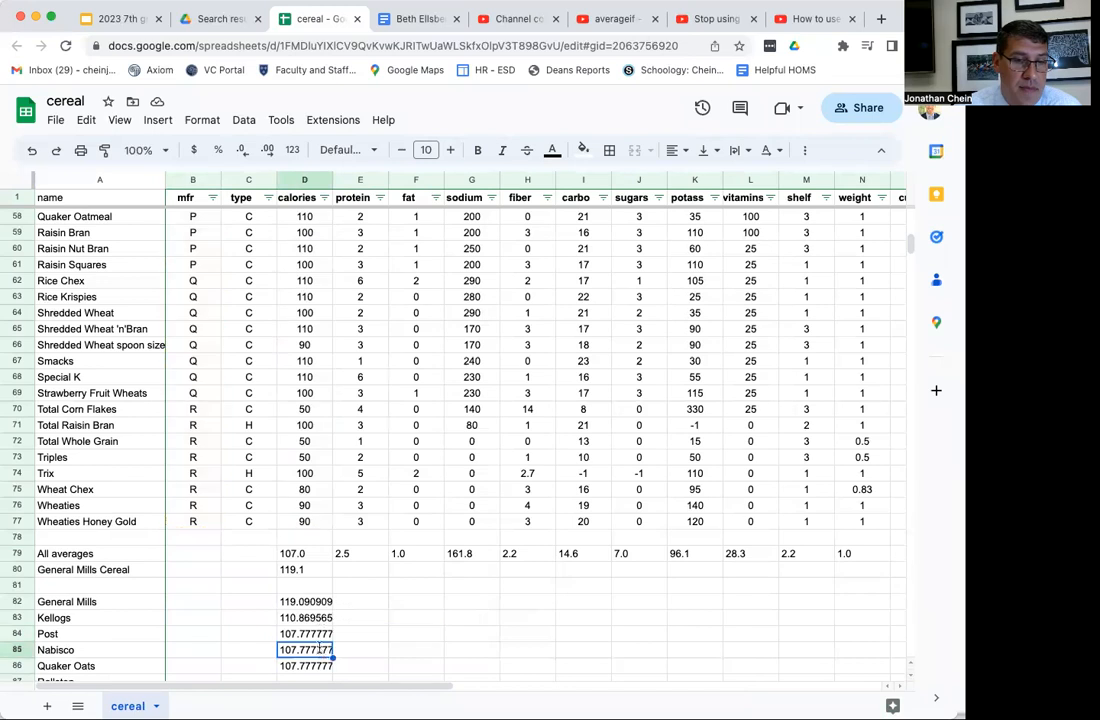
double_click(318, 649)
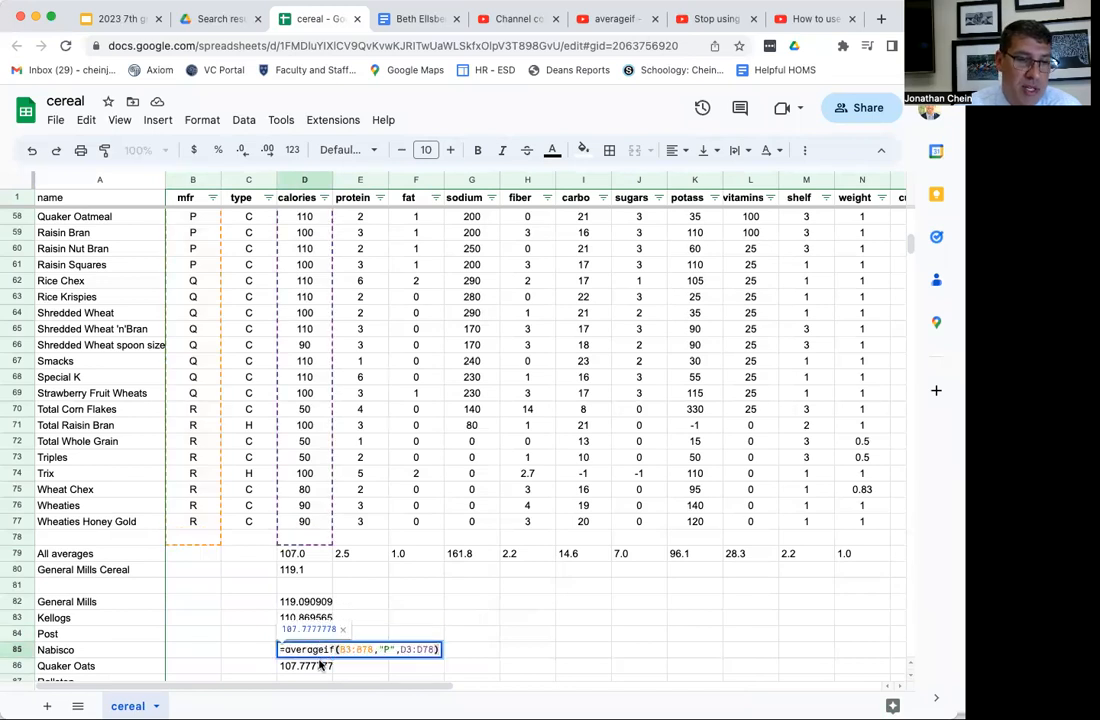
click(321, 665)
double_click(320, 665)
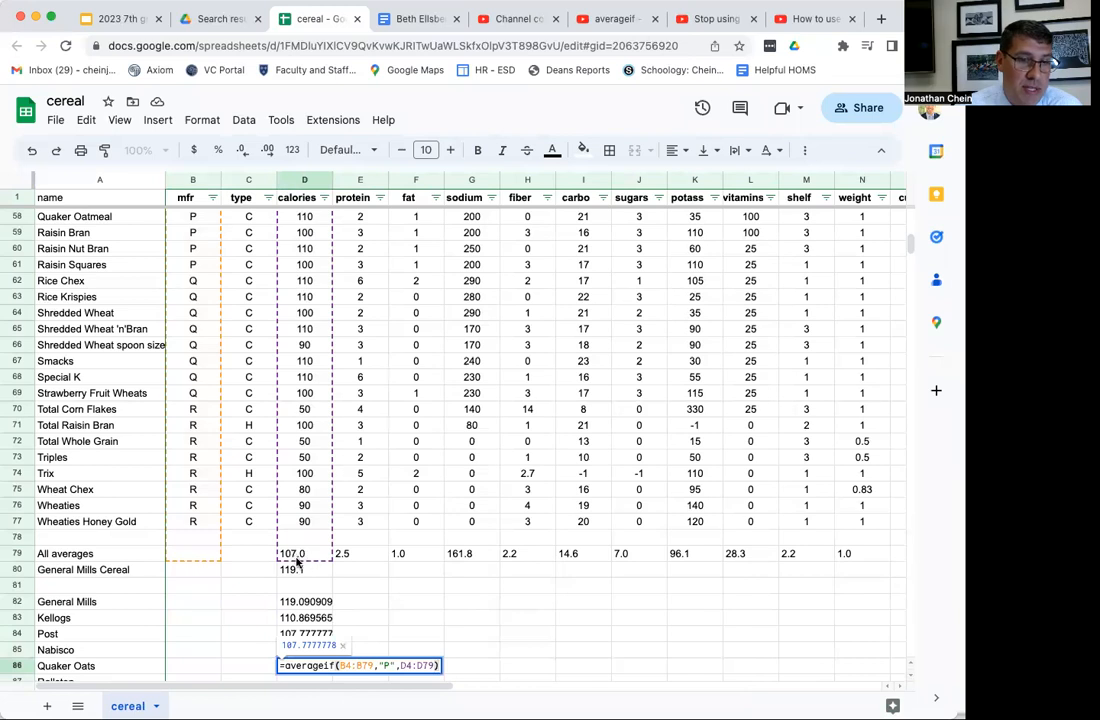
click(340, 634)
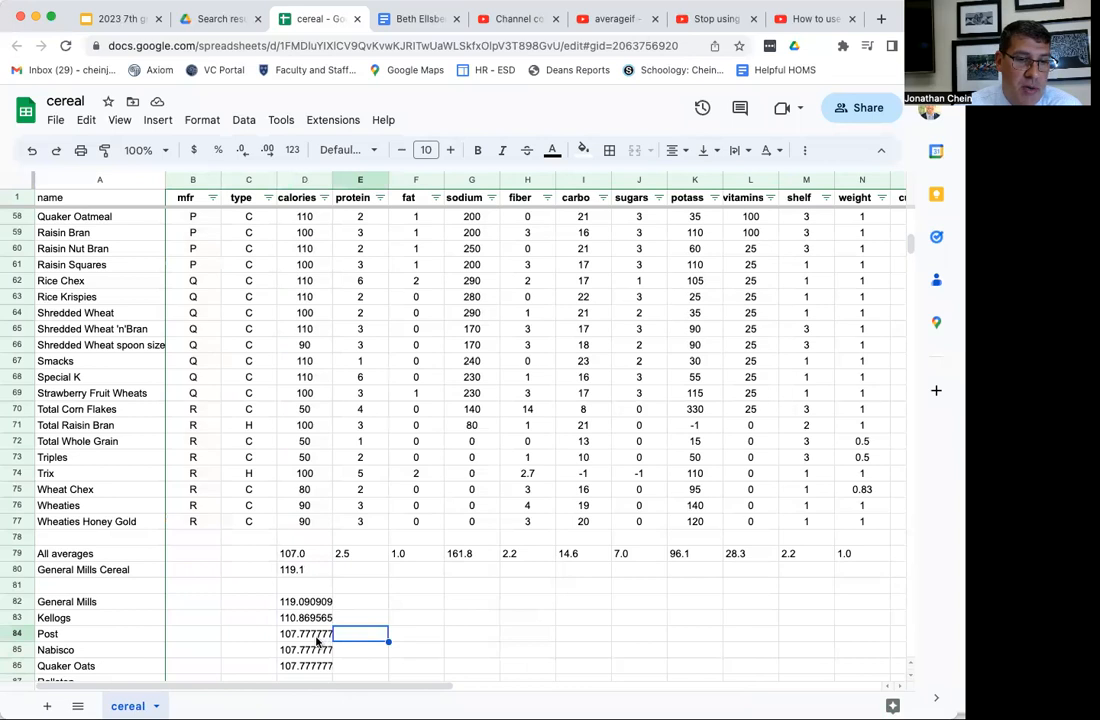
Lock the rows of the criteria range in the Post formula in D84 as B$2:B$77.
click(318, 641)
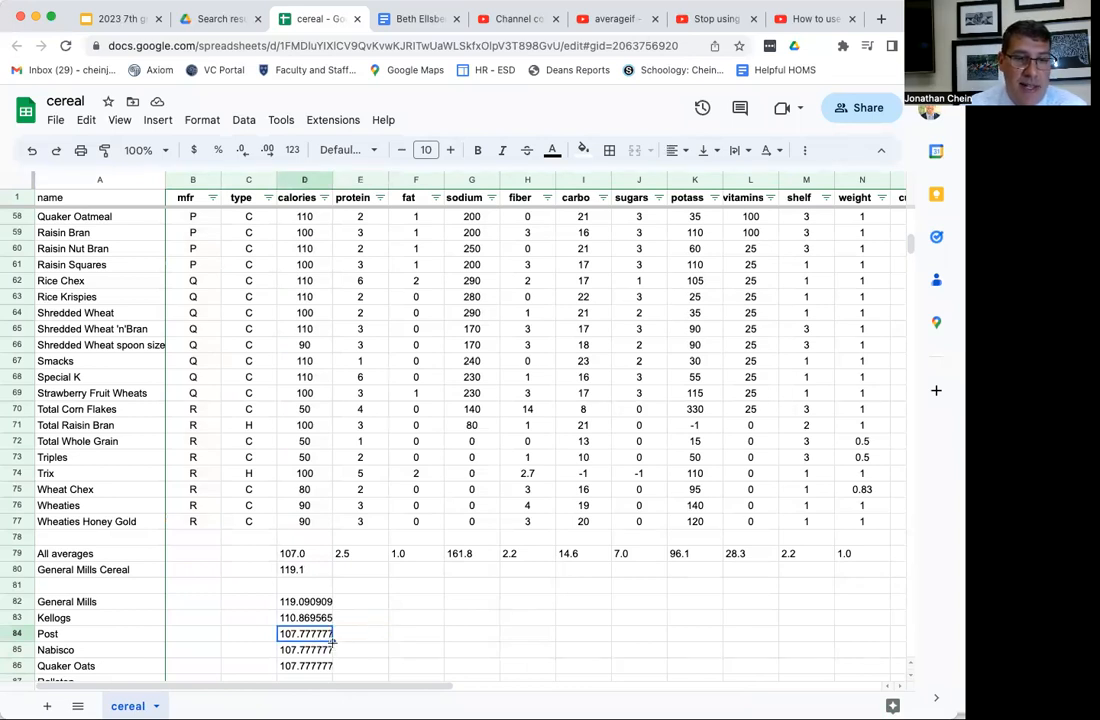
double_click(325, 637)
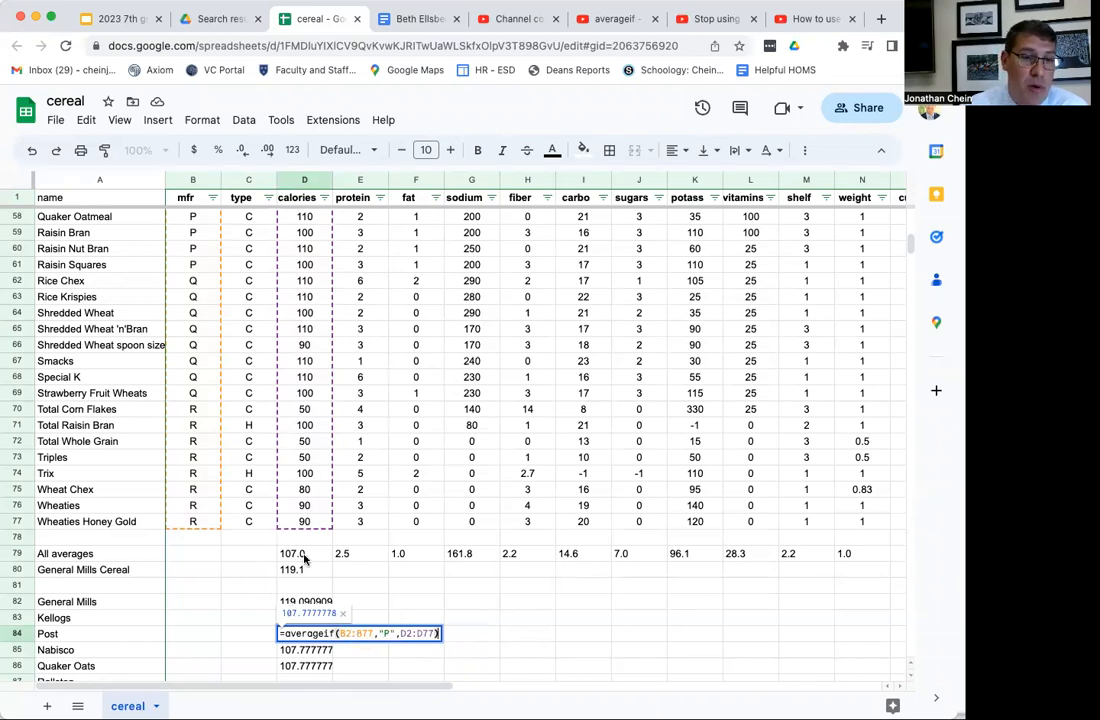
click(343, 633)
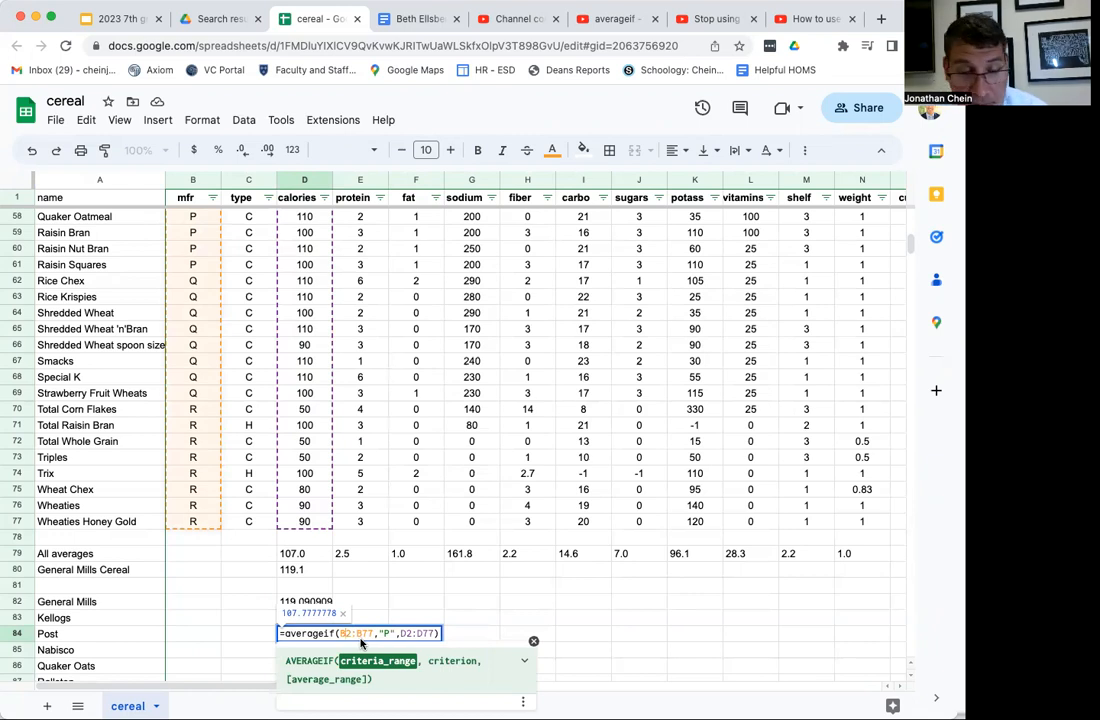
text($2:B)
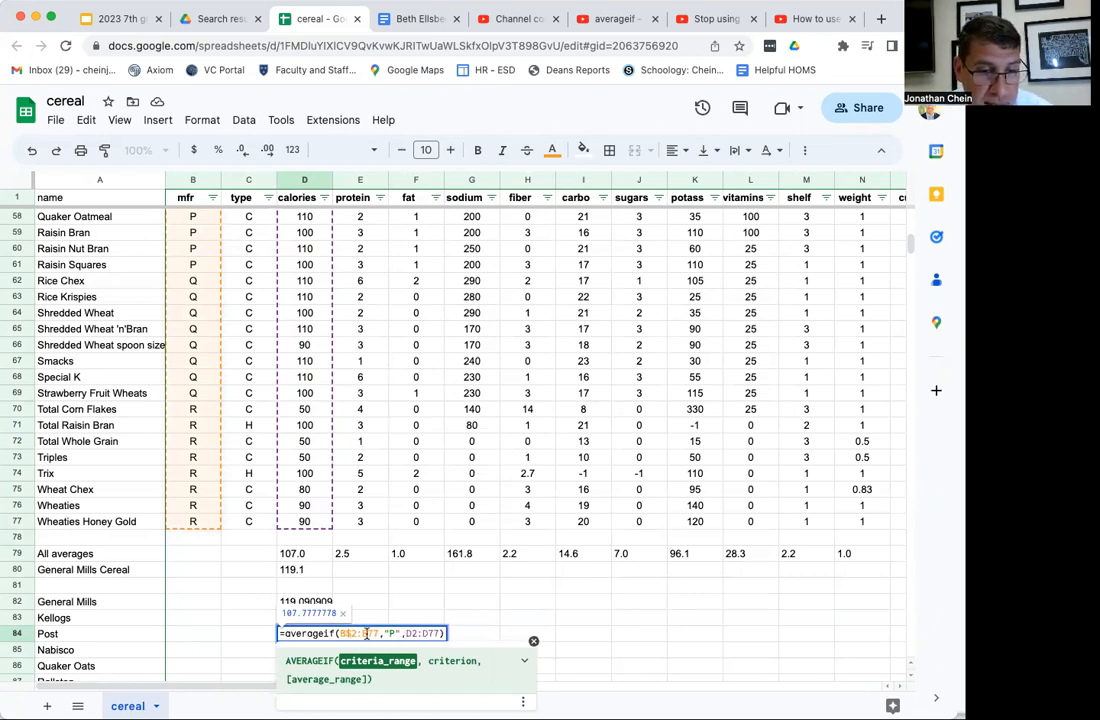
text($)
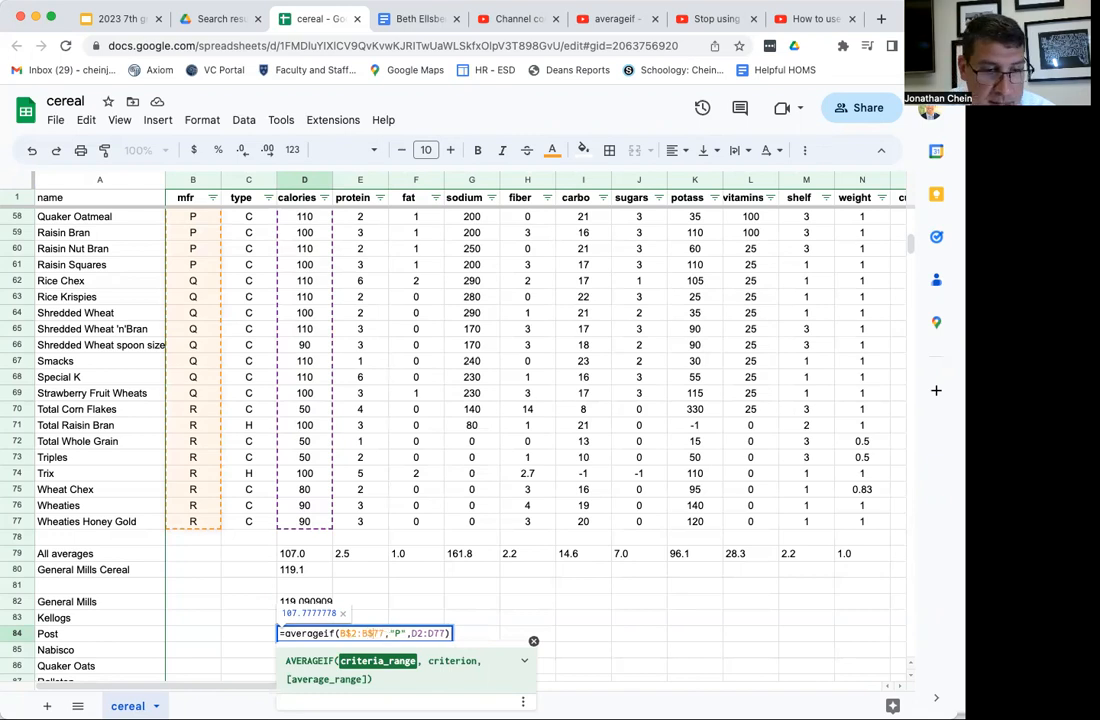
Lock the rows of the average range in the Post formula as D$2:D$77 and commit the formula.
click(417, 634)
text($2:B)
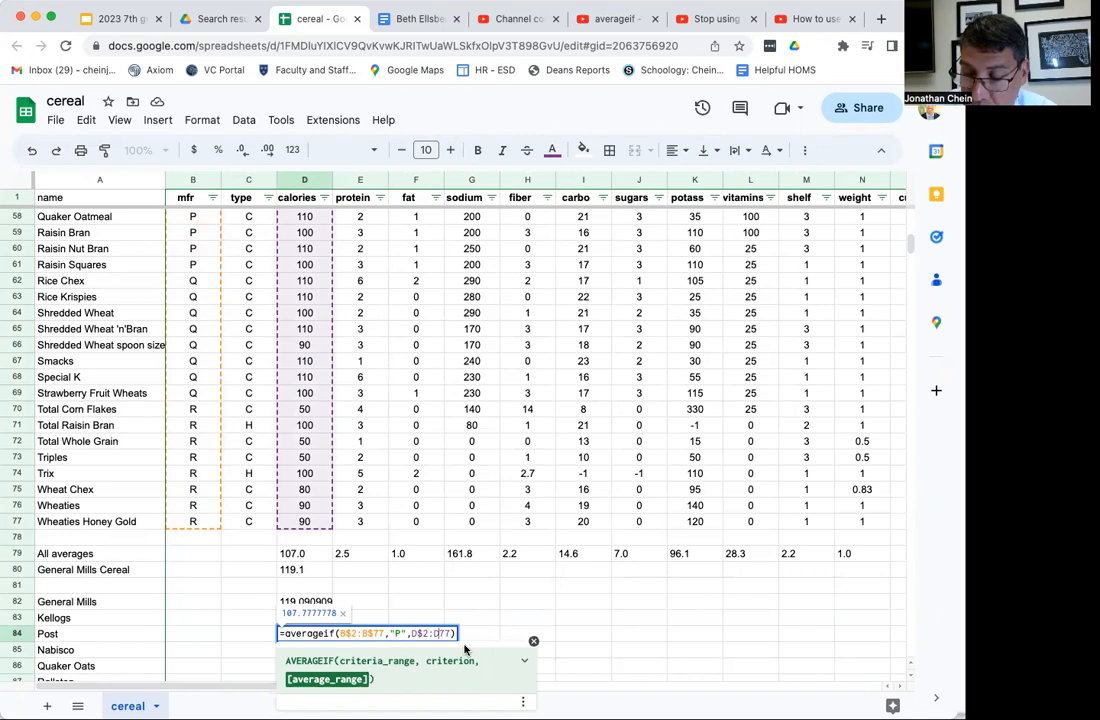
text($)
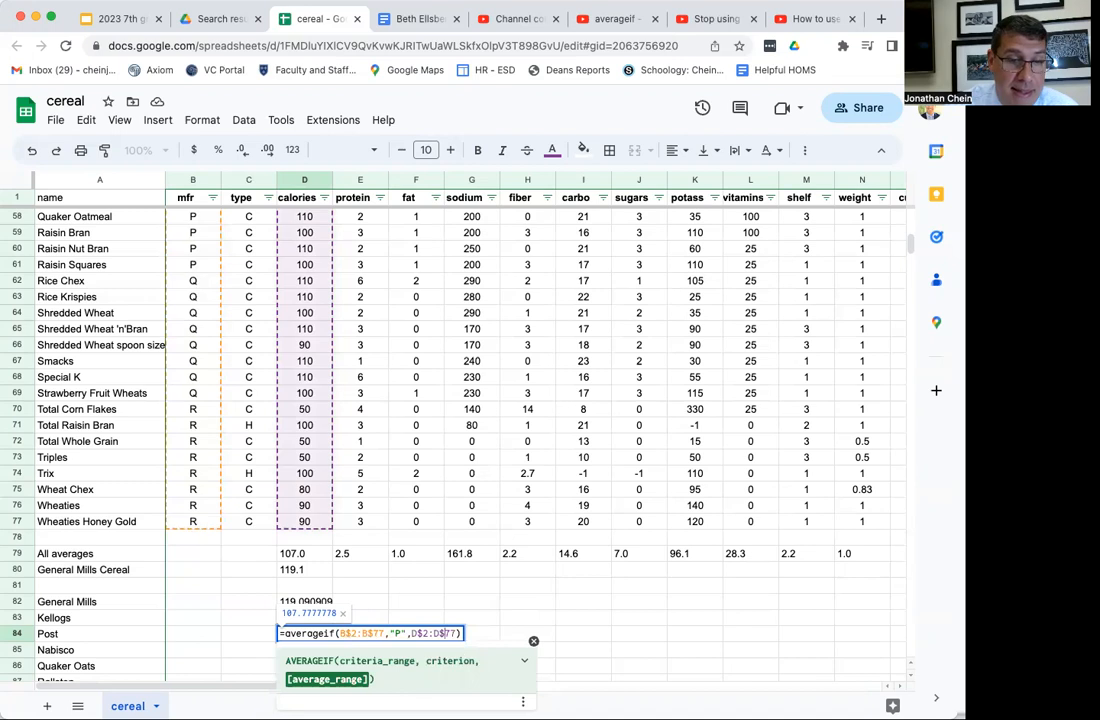
key(Return)
Fill the locked Post formula down to Nabisco in D85, check its ranges, and extend it to Quaker Oats in D86.
click(322, 636)
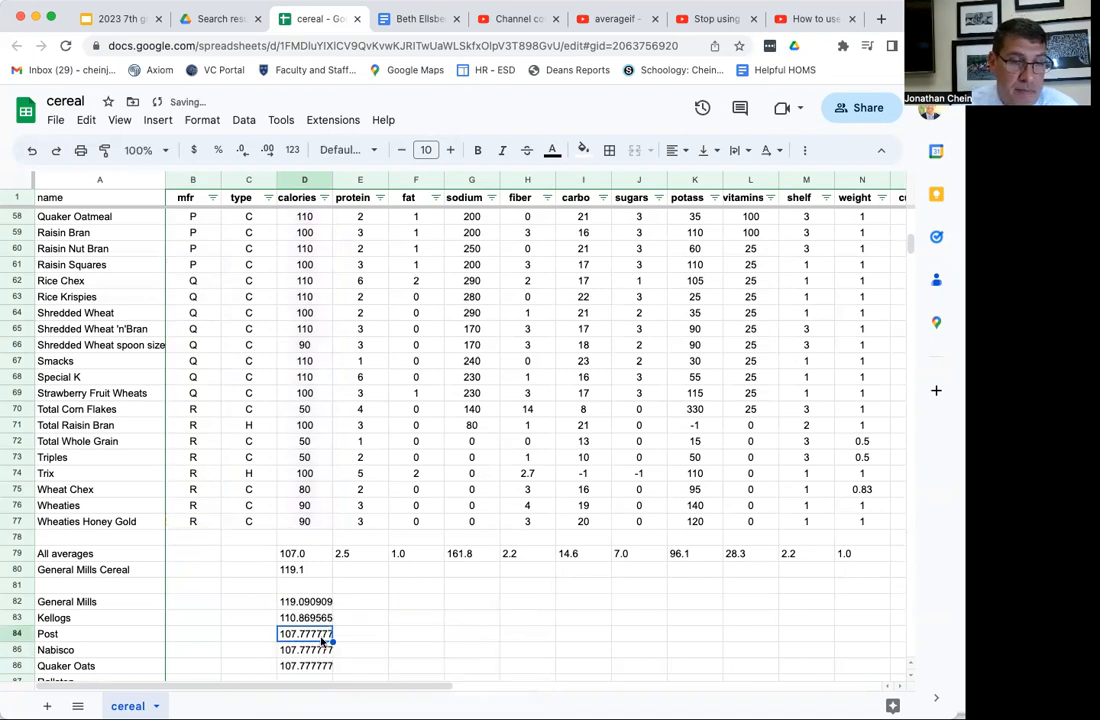
drag(333, 641, 328, 657)
click(318, 650)
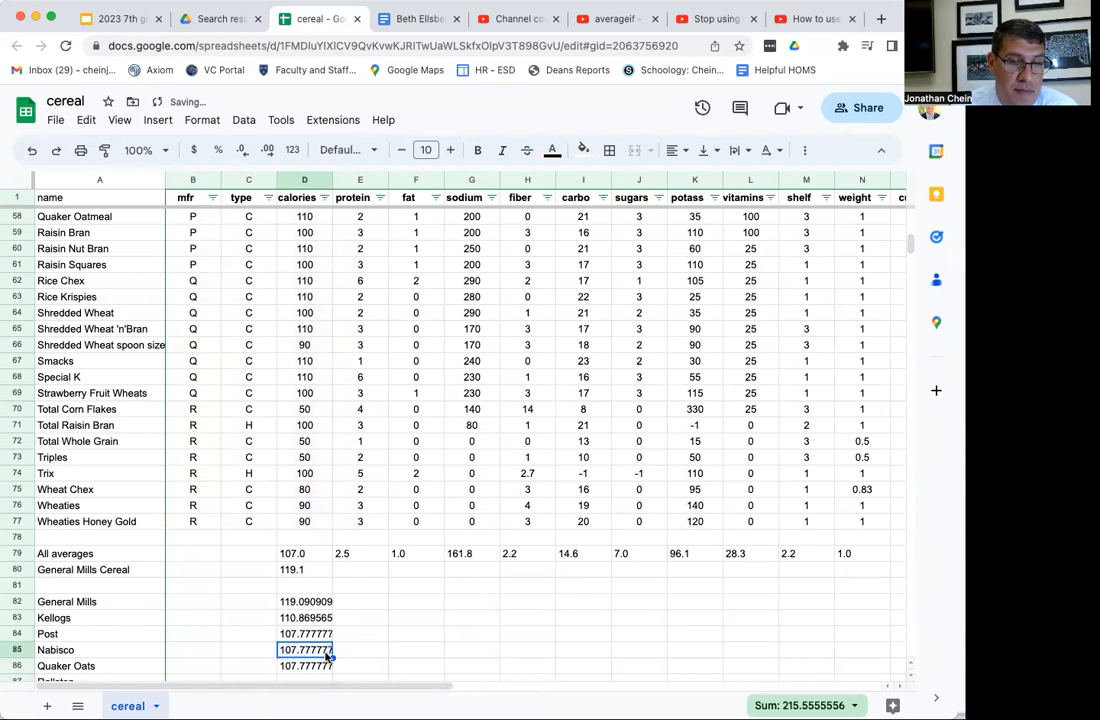
double_click(318, 650)
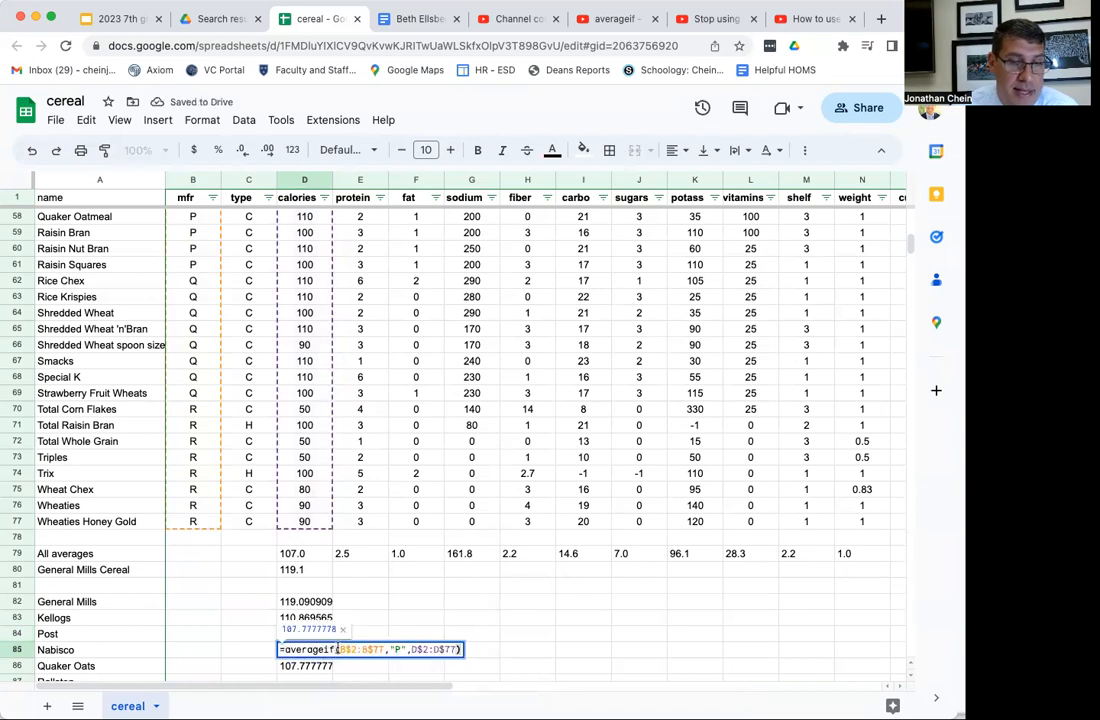
click(364, 638)
click(329, 651)
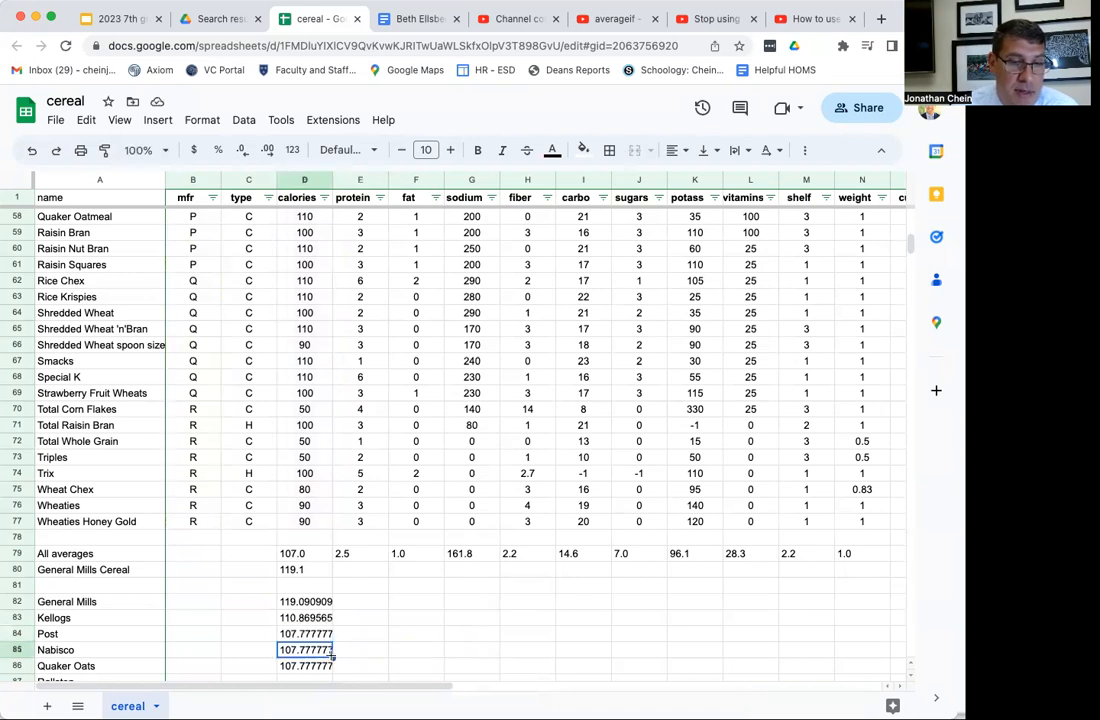
drag(332, 656, 330, 667)
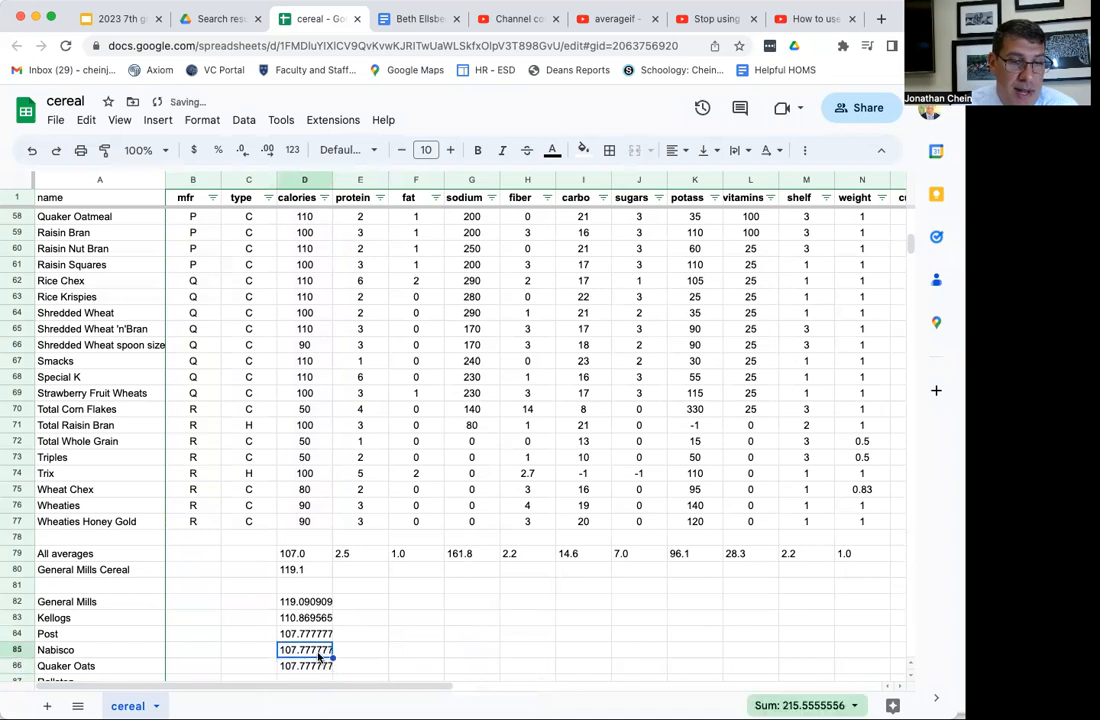
Change the criterion of the Nabisco formula in D85 to "N" and commit it.
double_click(318, 650)
click(397, 650)
key(BackSpace)
text(P)
key(BackSpace)
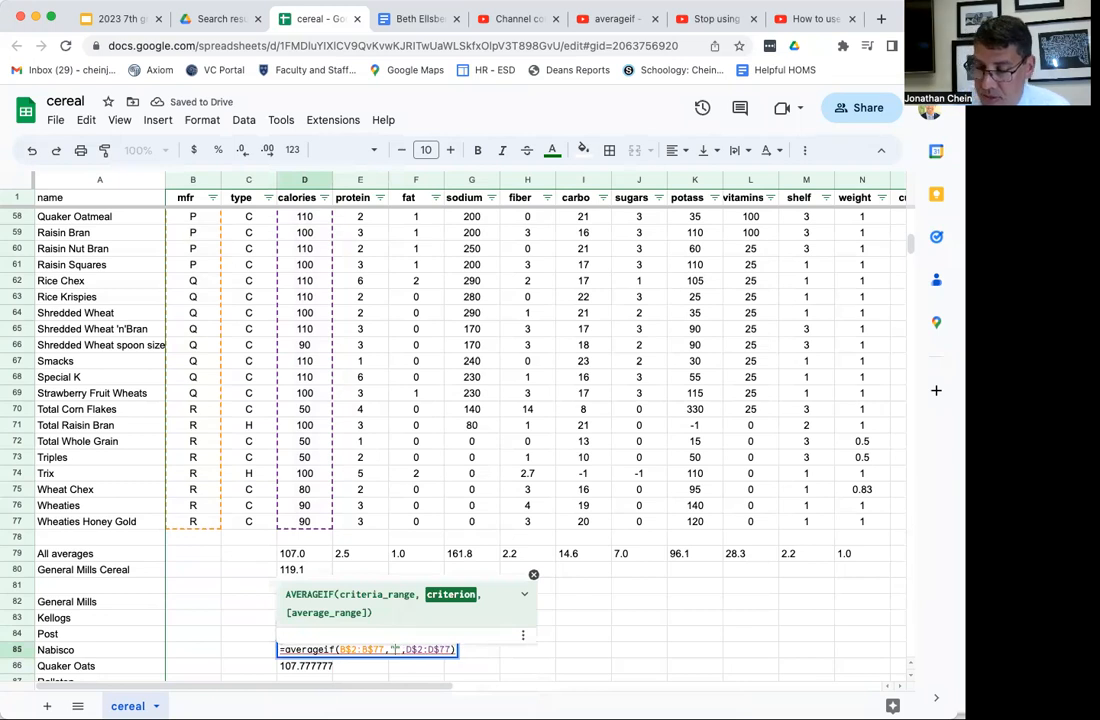
text(N)
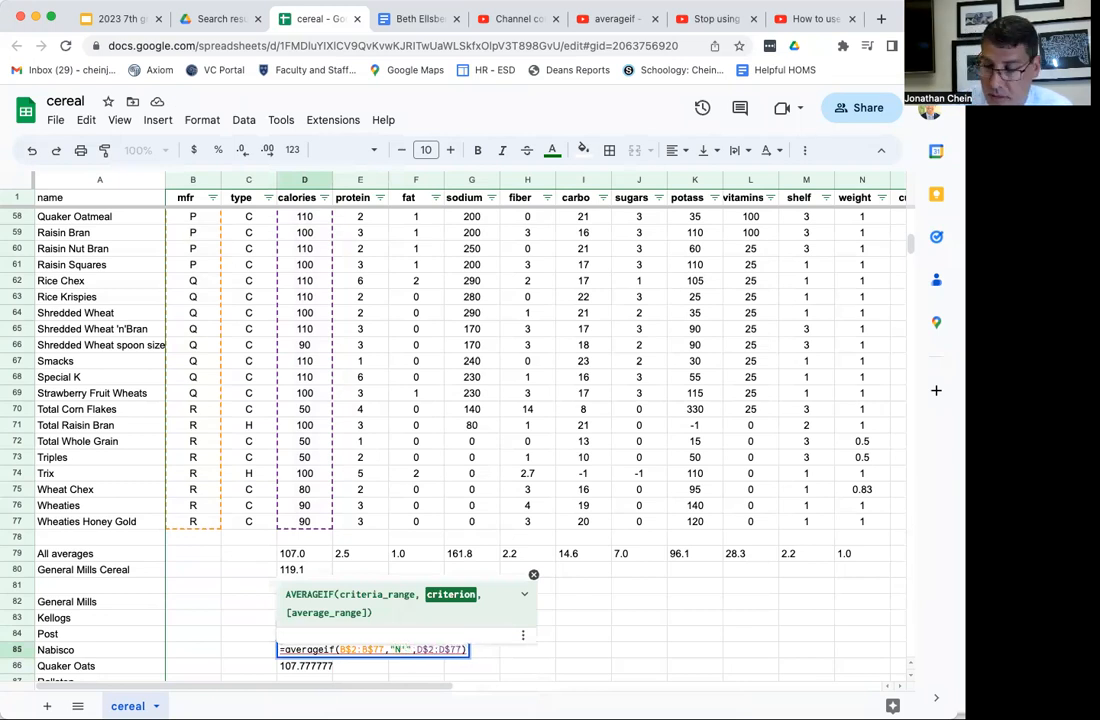
key(Return)
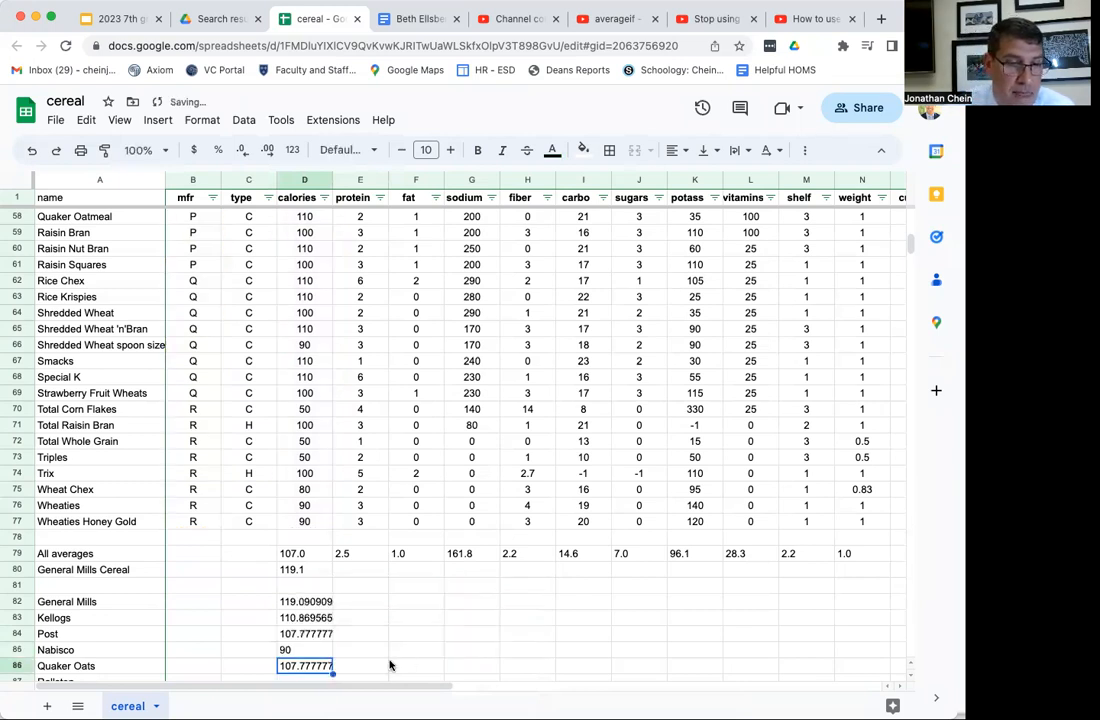
Change the criterion of the Quaker Oats formula in D86 to "Q" and commit it.
double_click(303, 665)
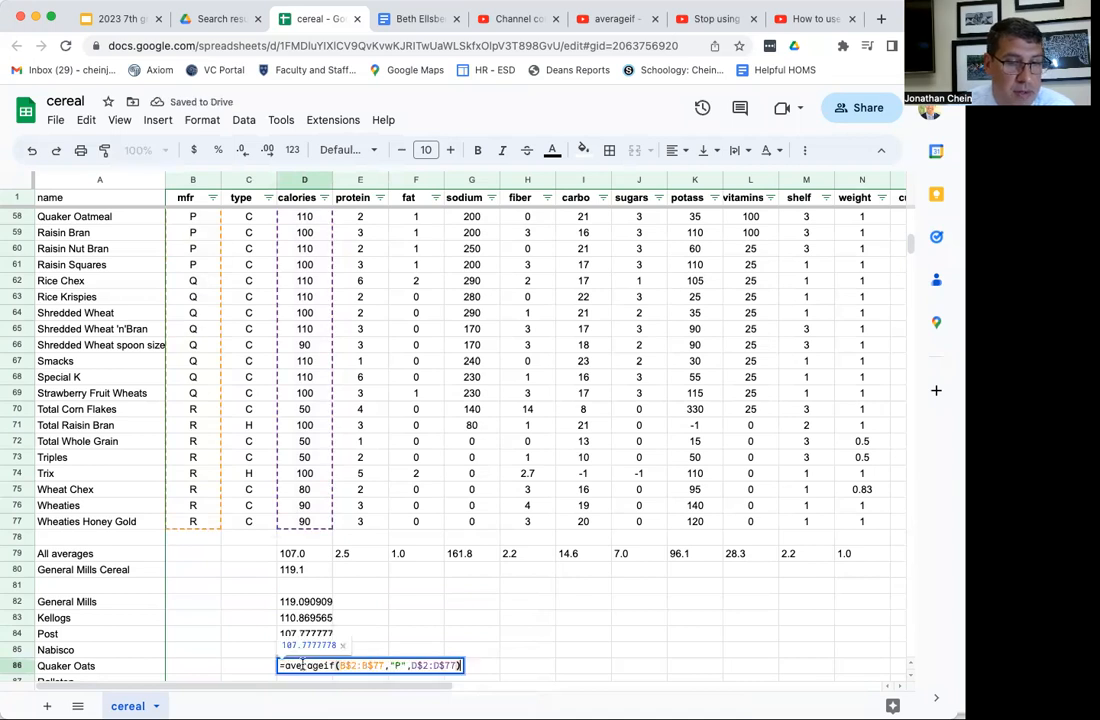
click(398, 665)
key(BackSpace)
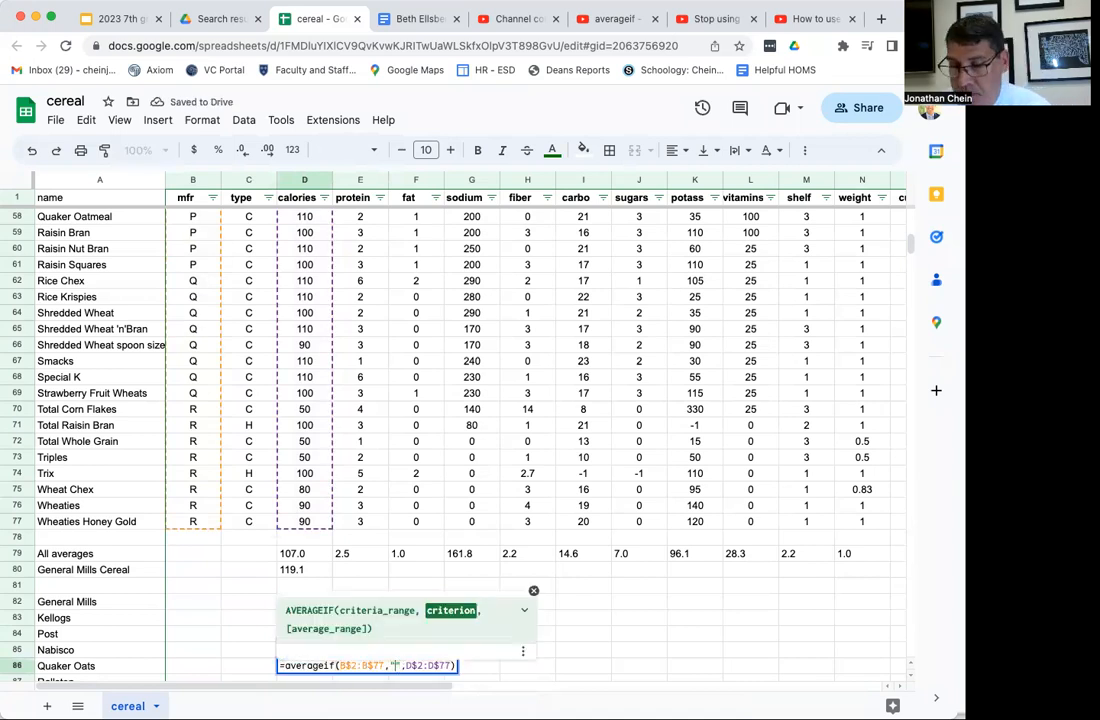
text(Q)
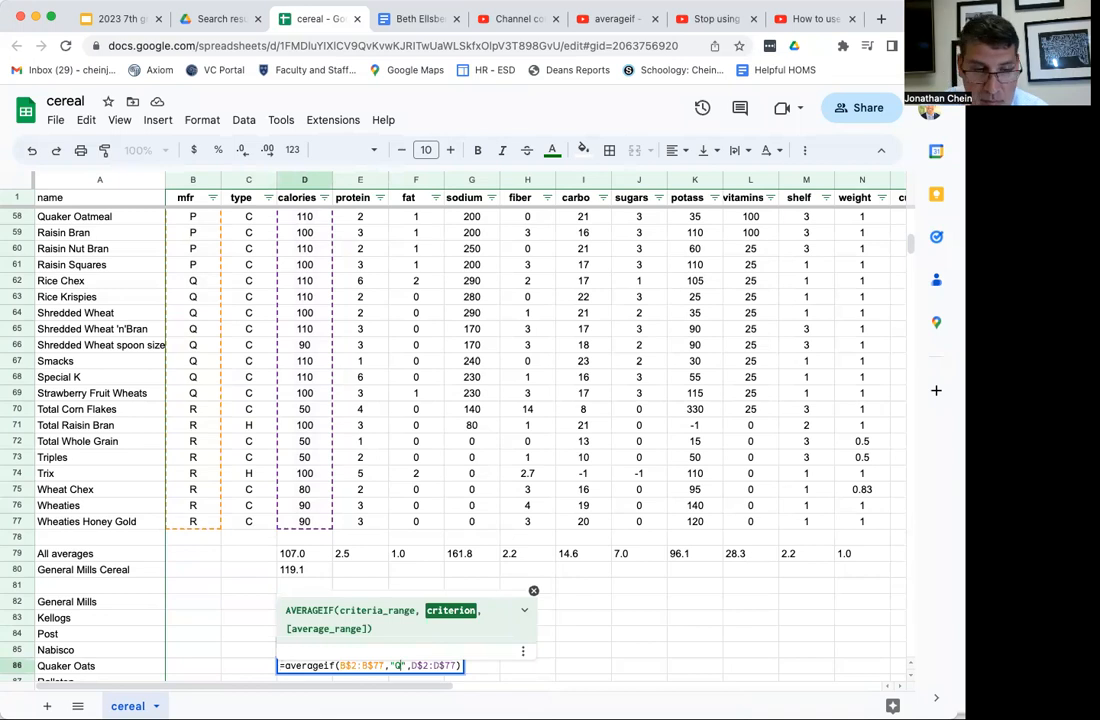
key(Return)
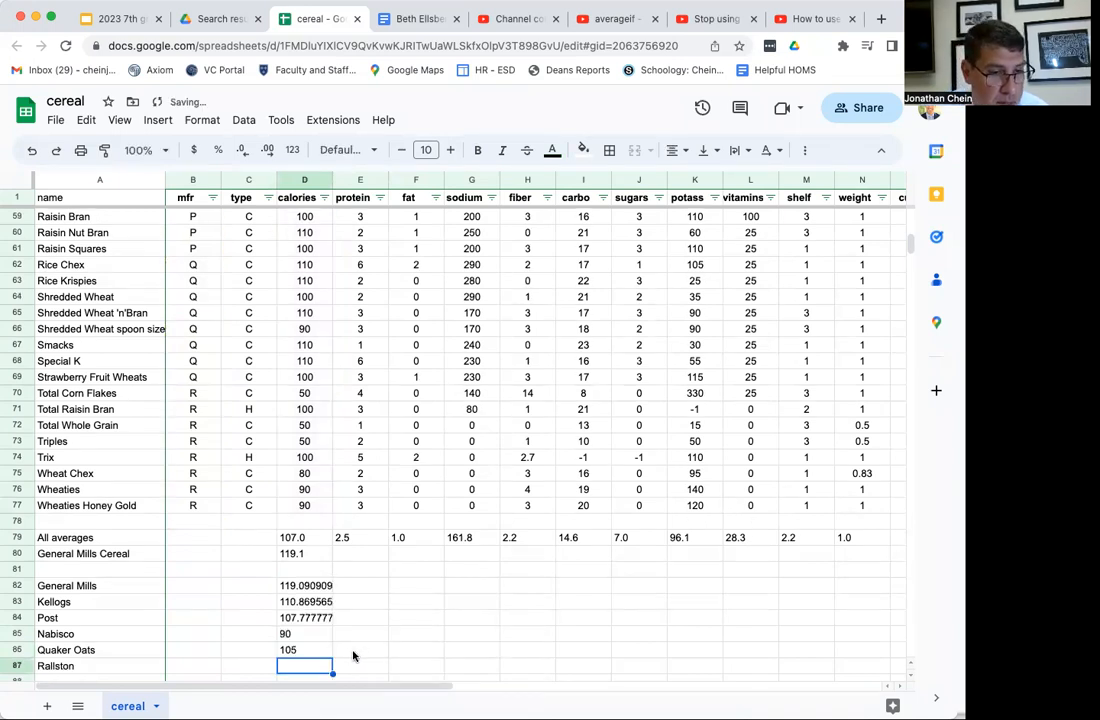
Fill the Quaker Oats formula down to Rallston in D87 and change its criterion to "R".
click(318, 655)
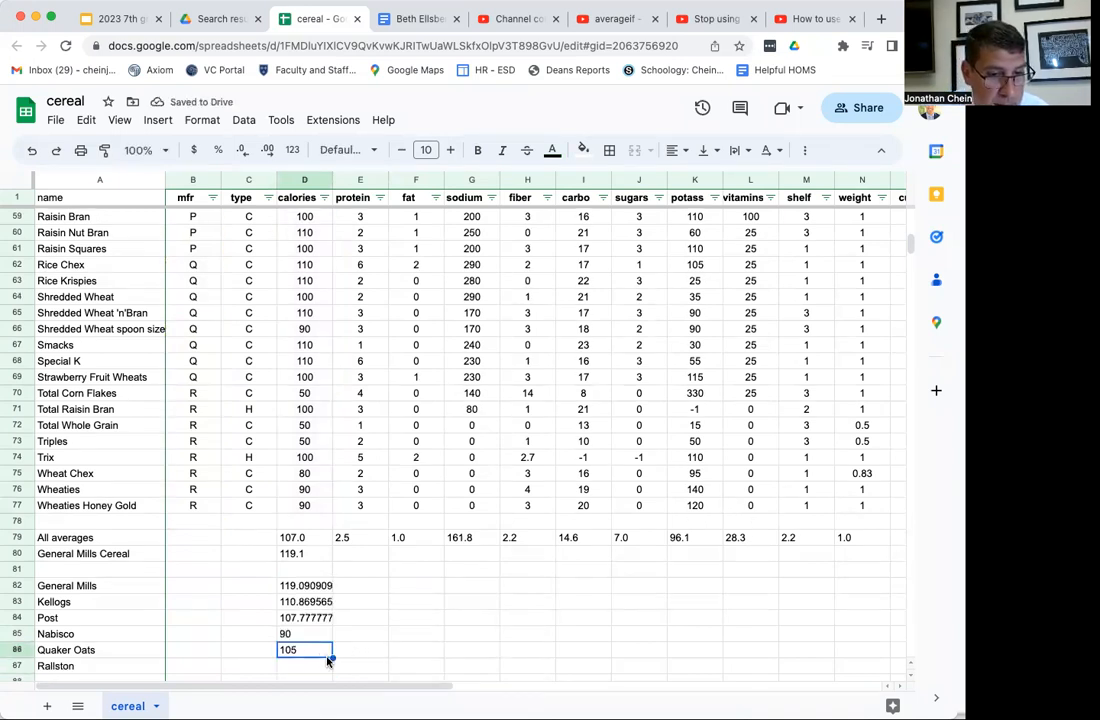
drag(331, 657, 330, 671)
double_click(320, 666)
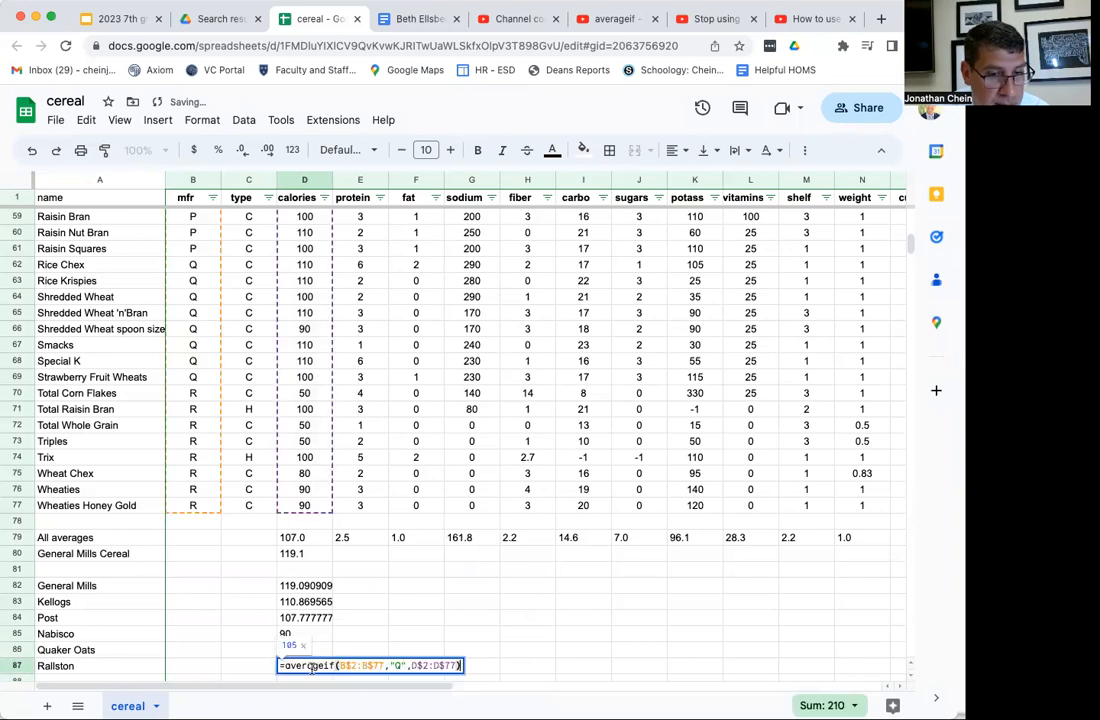
click(397, 665)
key(BackSpace)
text(R)
key(Return)
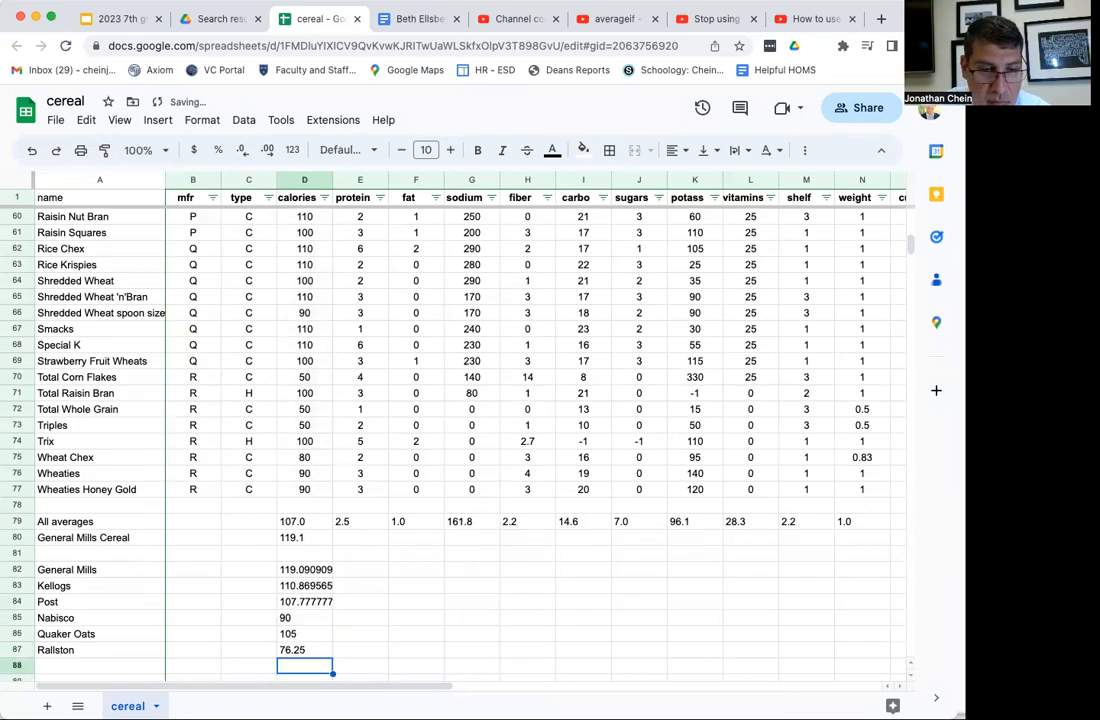
click(321, 654)
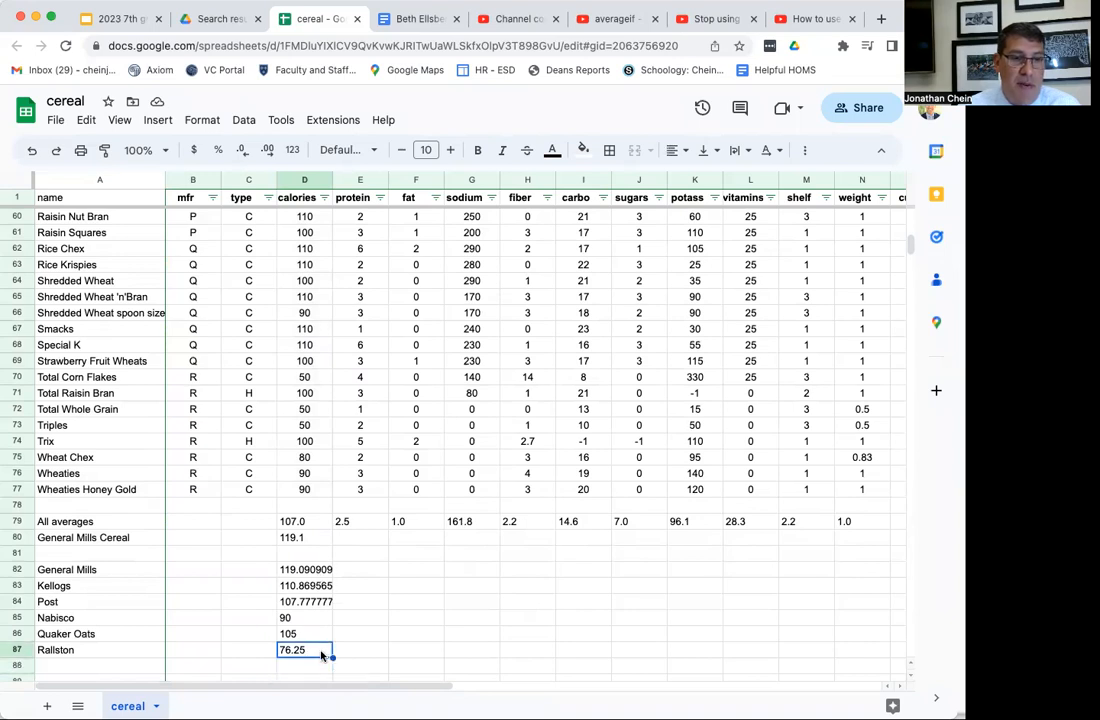
Examine the criteria and average ranges of the General Mills AVERAGEIF formula in D82.
click(321, 572)
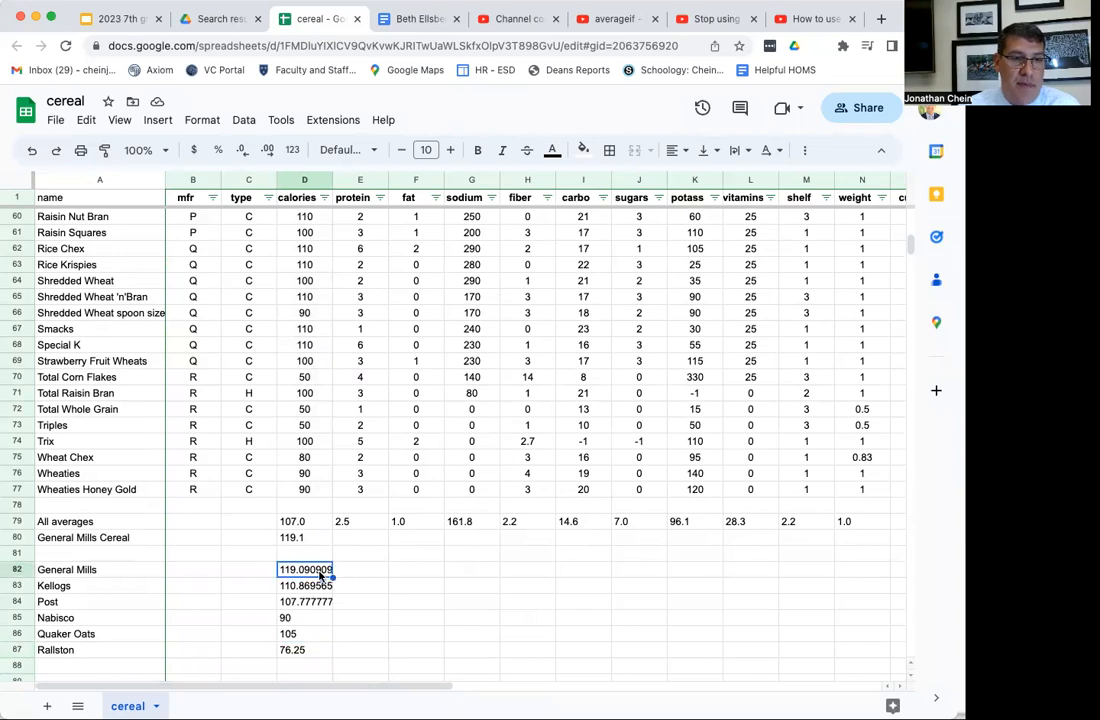
double_click(320, 572)
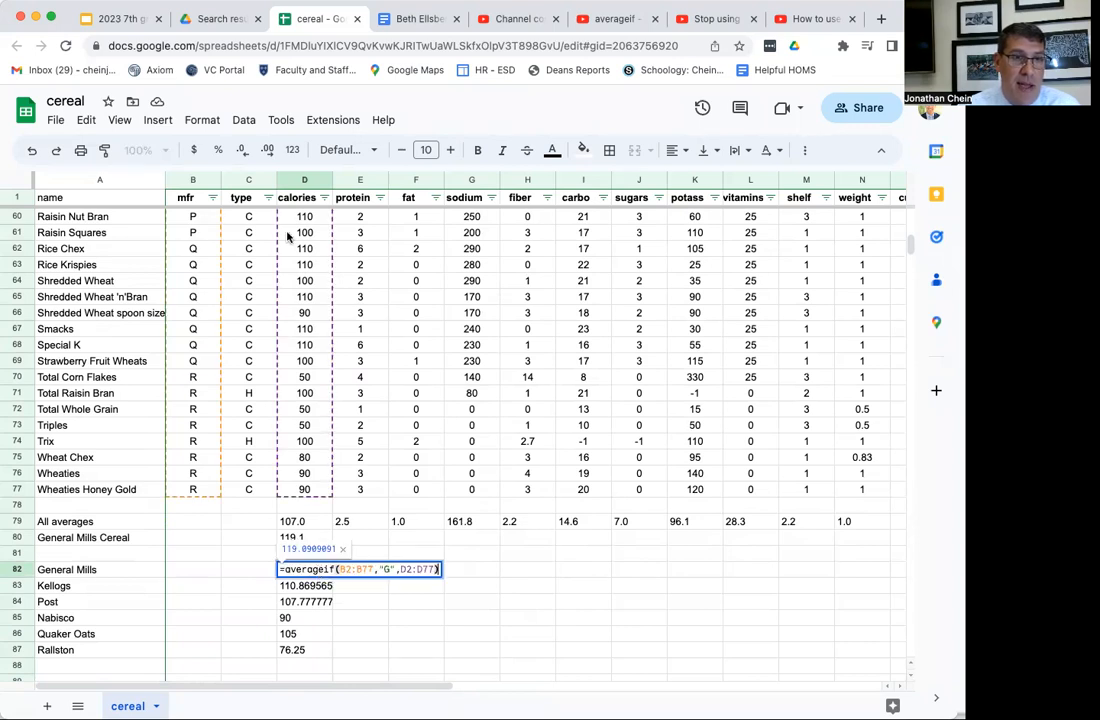
click(308, 569)
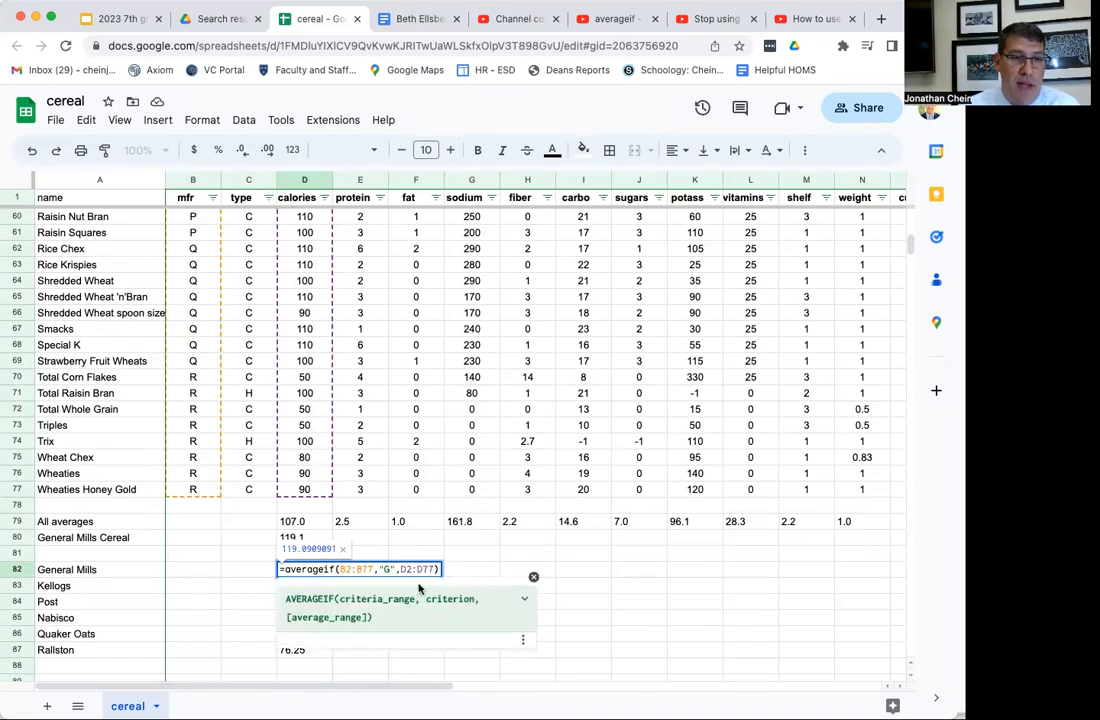
key(Return)
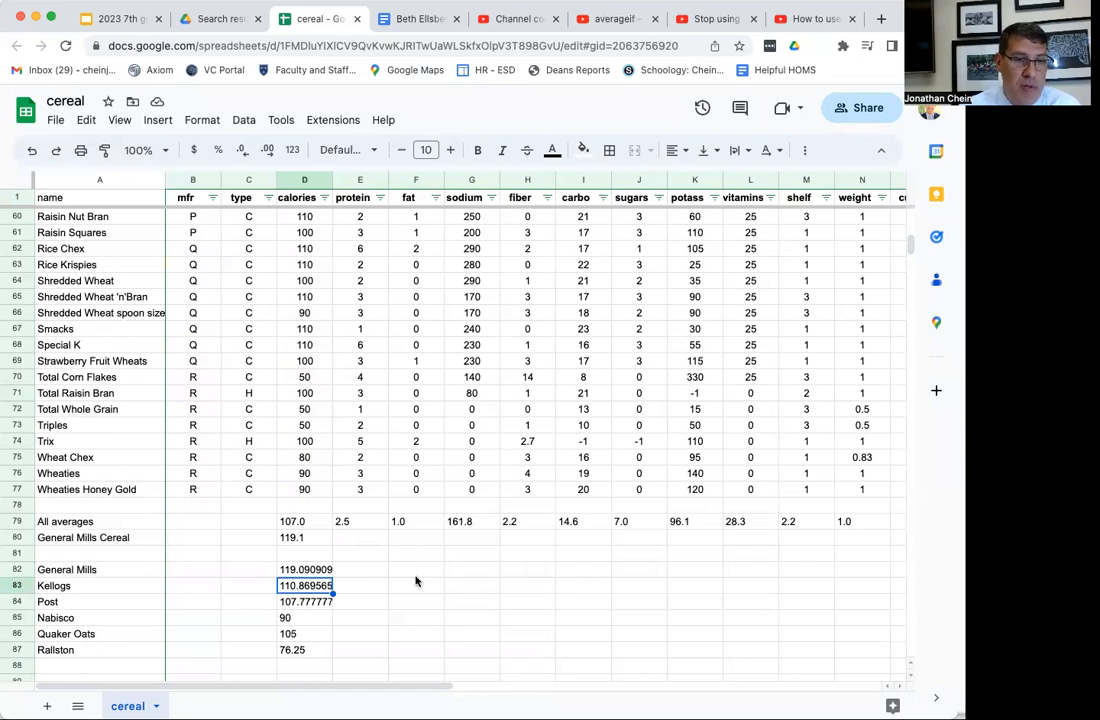
click(328, 570)
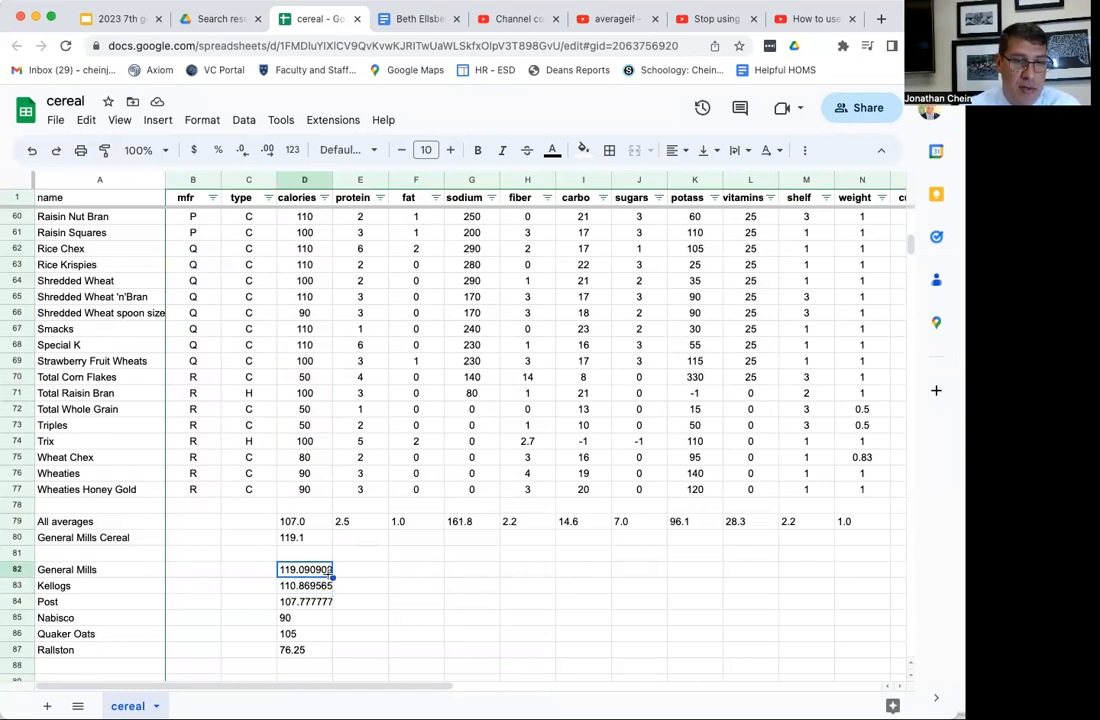
double_click(318, 569)
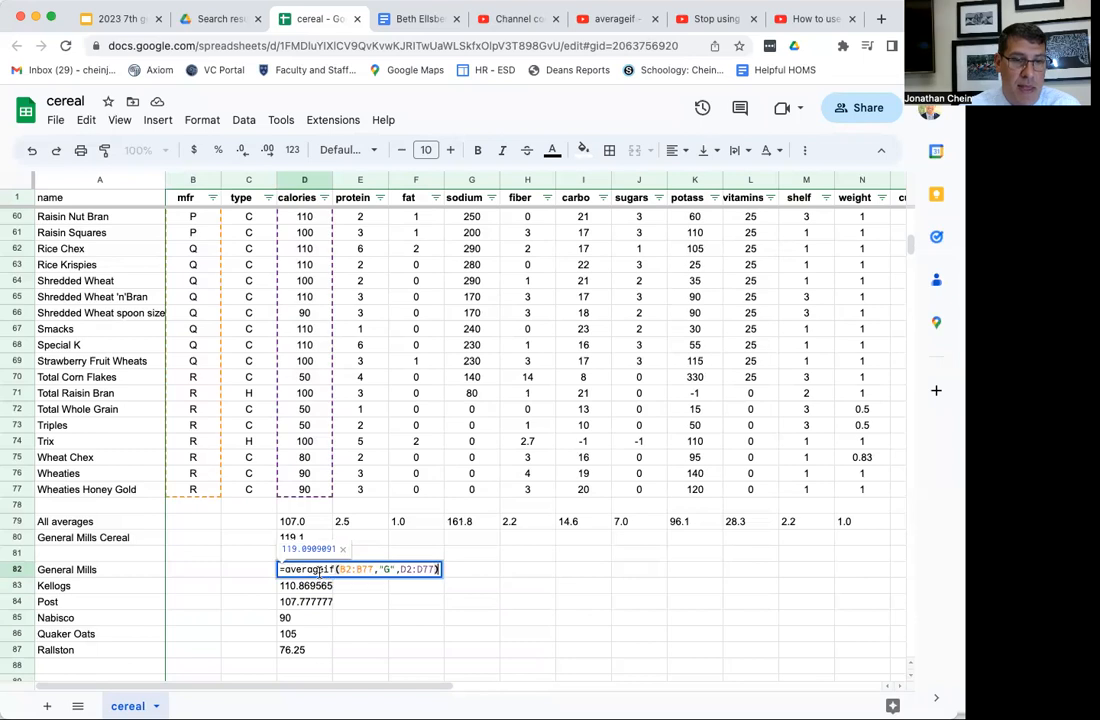
click(346, 588)
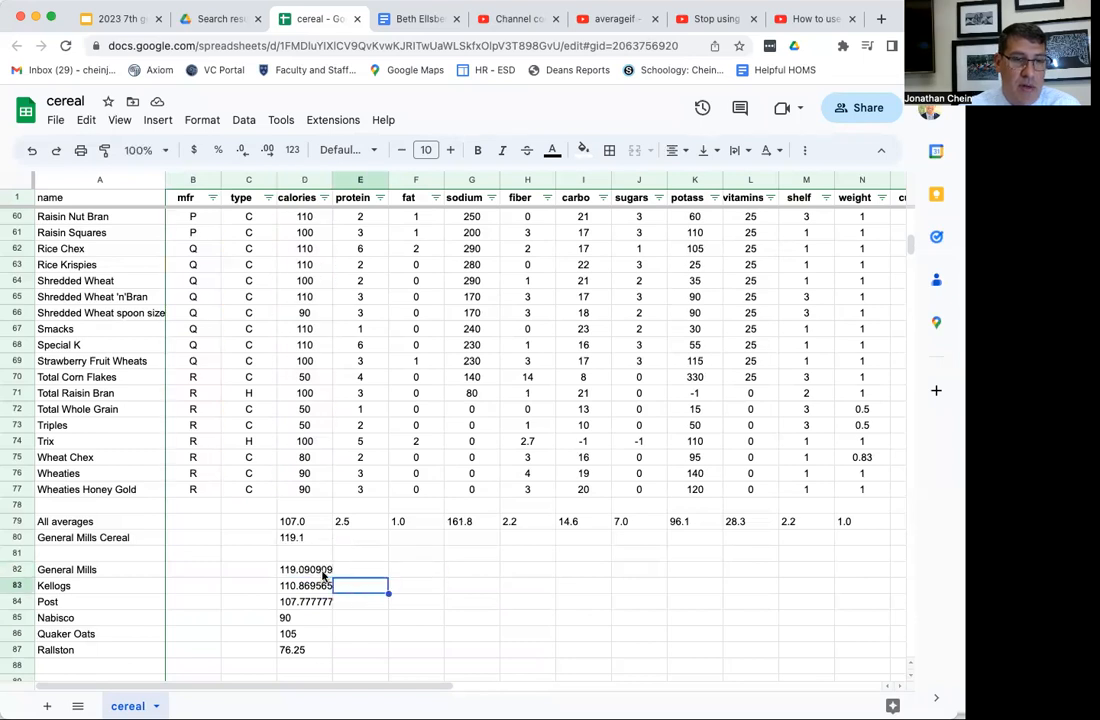
Try to fill the General Mills formula from D82 across to the protein column in E82, and check the copied ranges.
click(328, 571)
drag(331, 571, 347, 578)
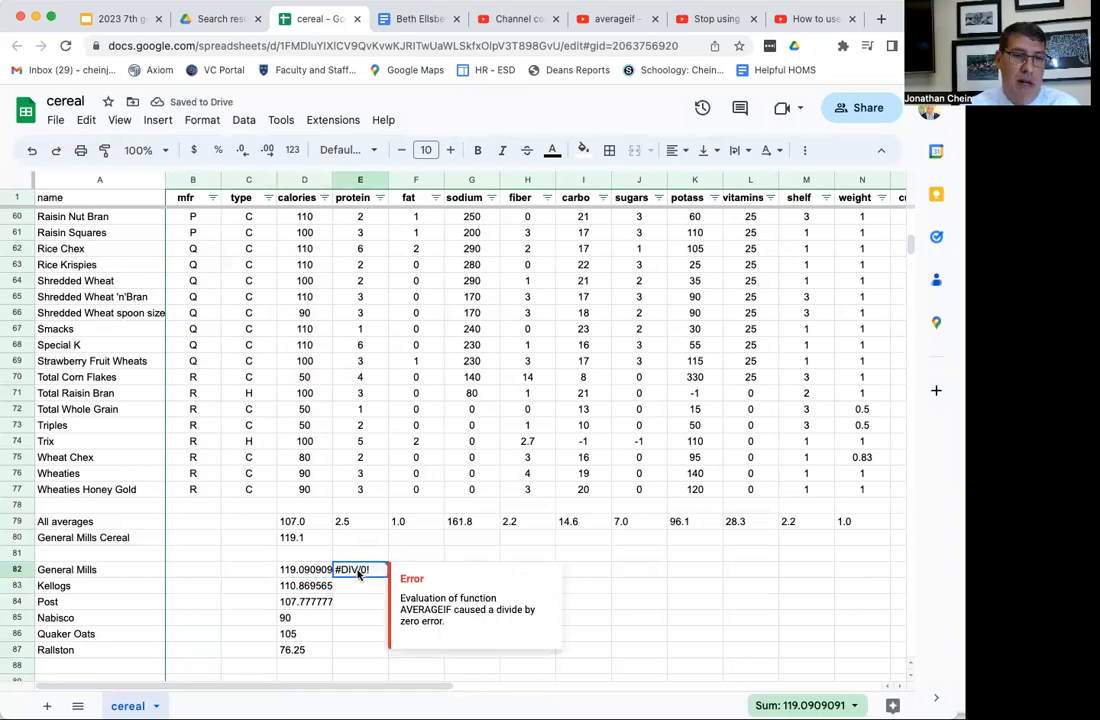
double_click(358, 572)
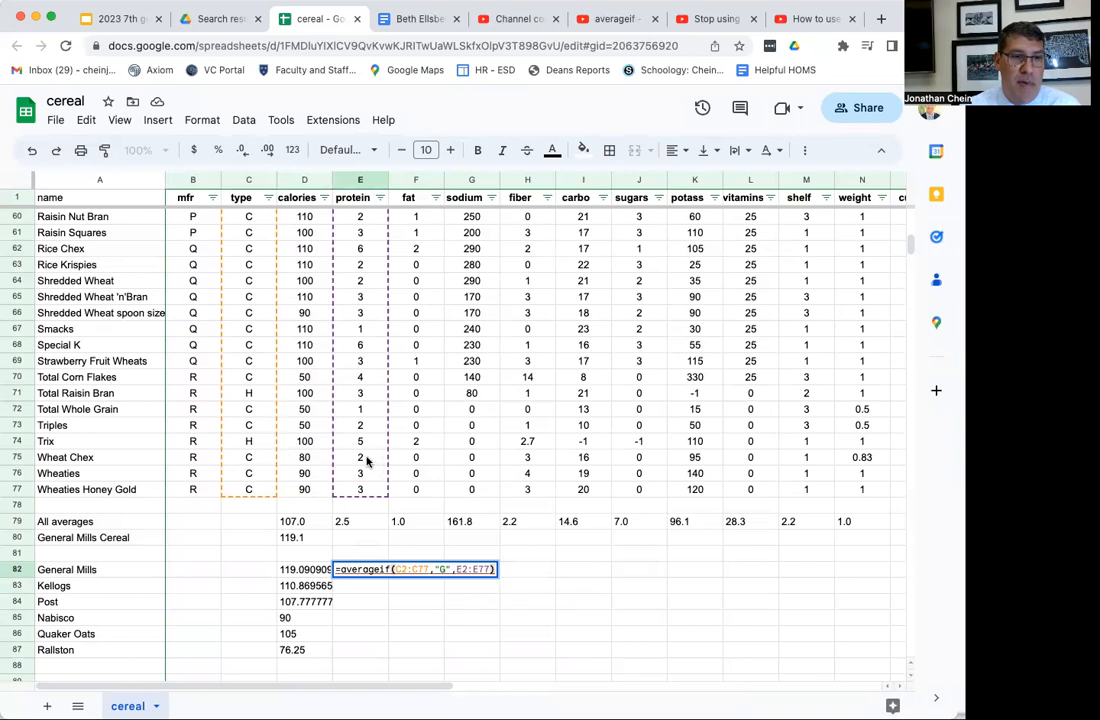
key(Return)
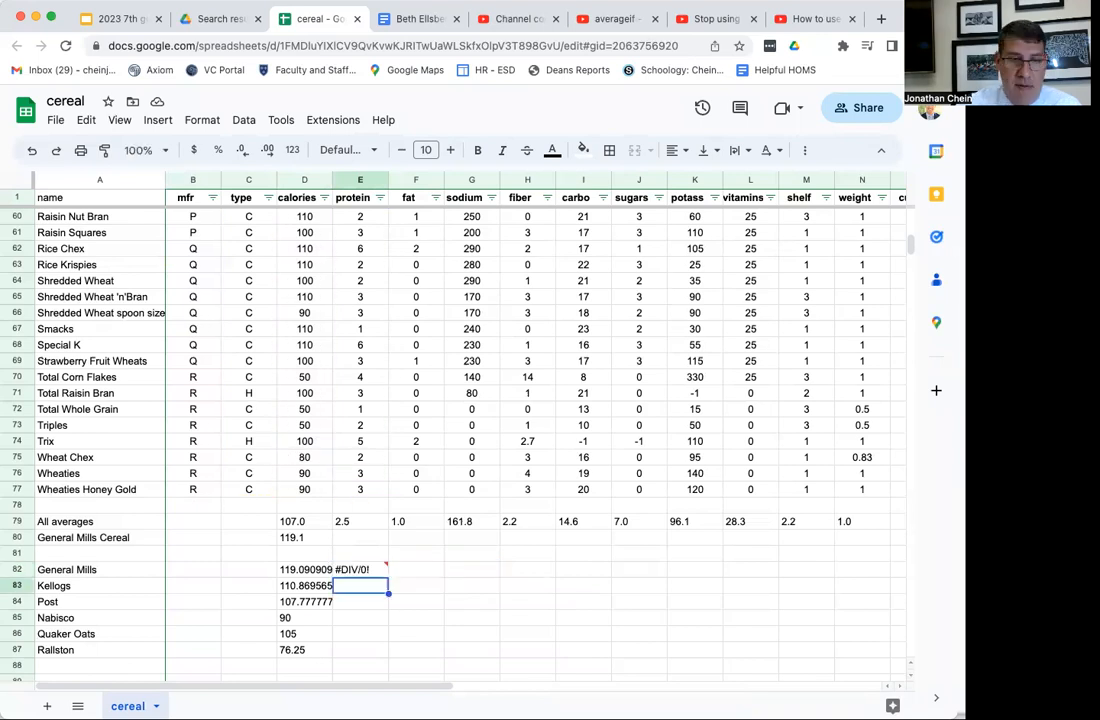
Compare the ranges of the General Mills calories formula in D82 with those of the protein copy in E82.
click(296, 572)
double_click(296, 572)
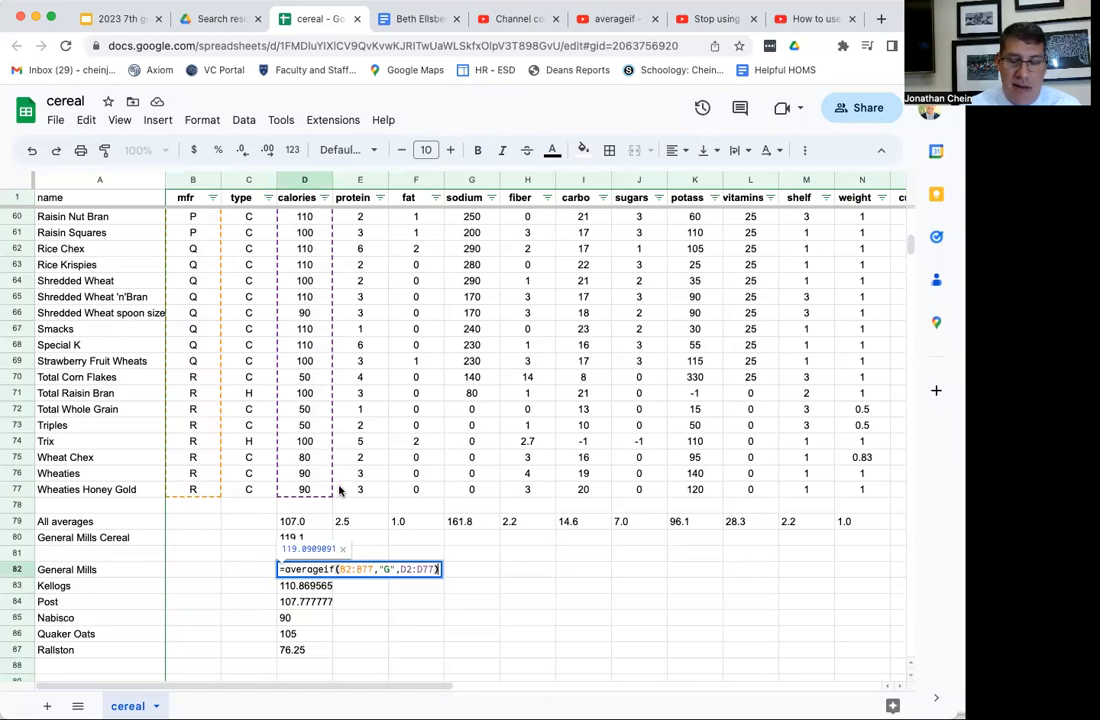
key(Return)
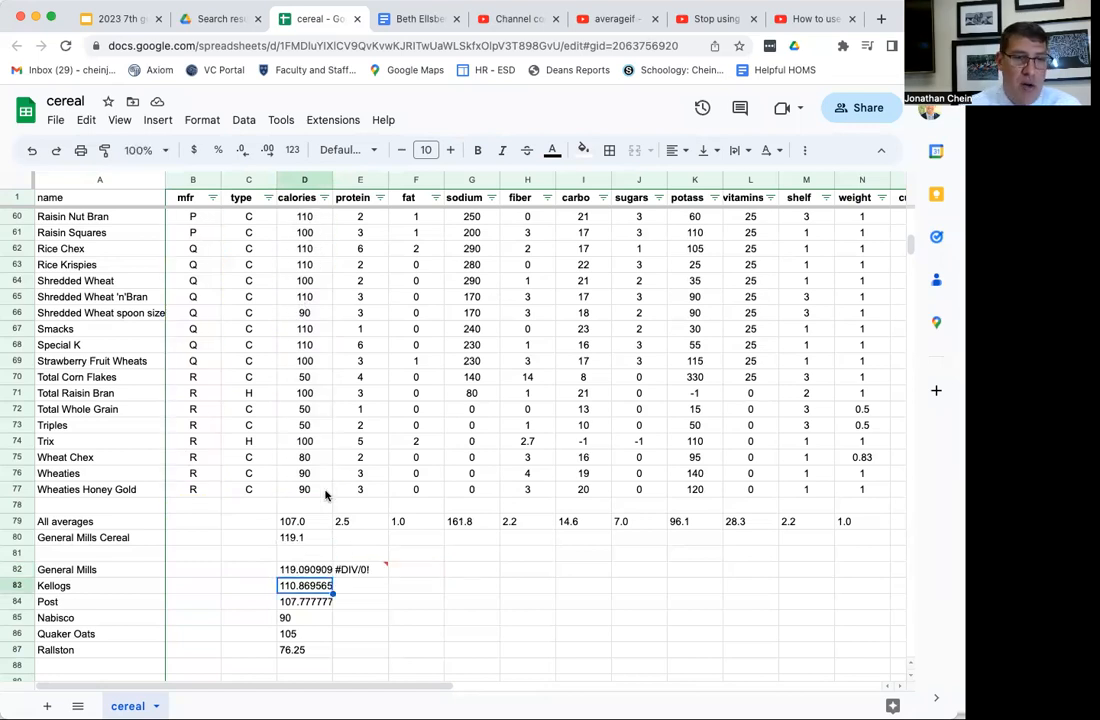
double_click(337, 569)
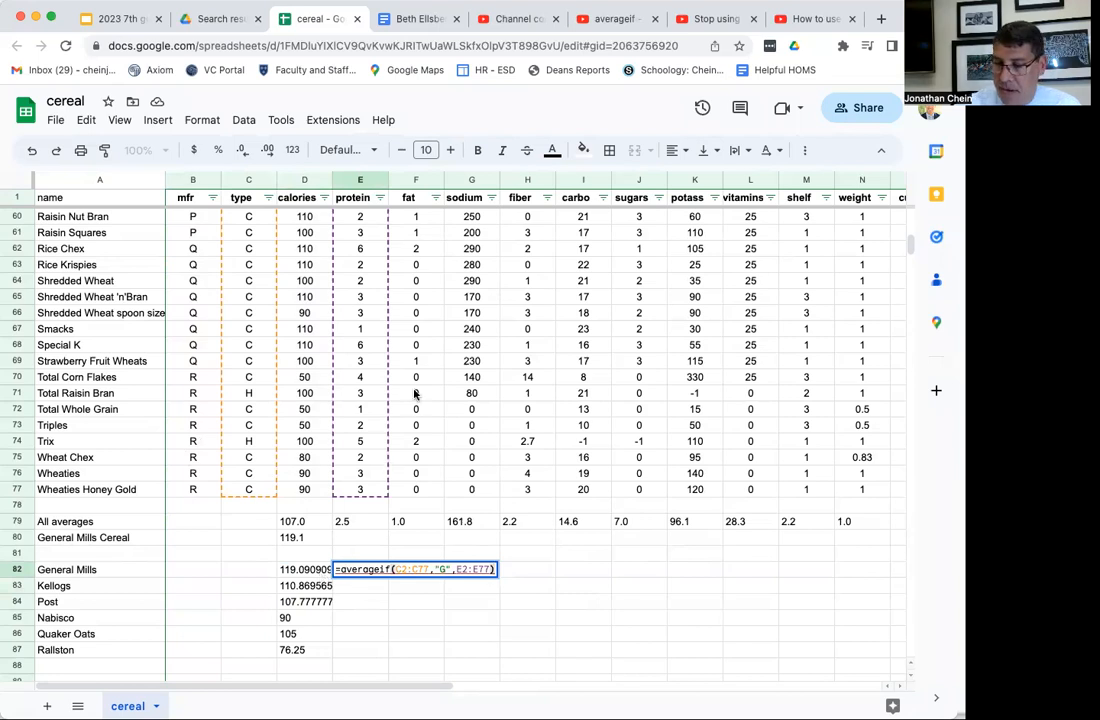
key(Return)
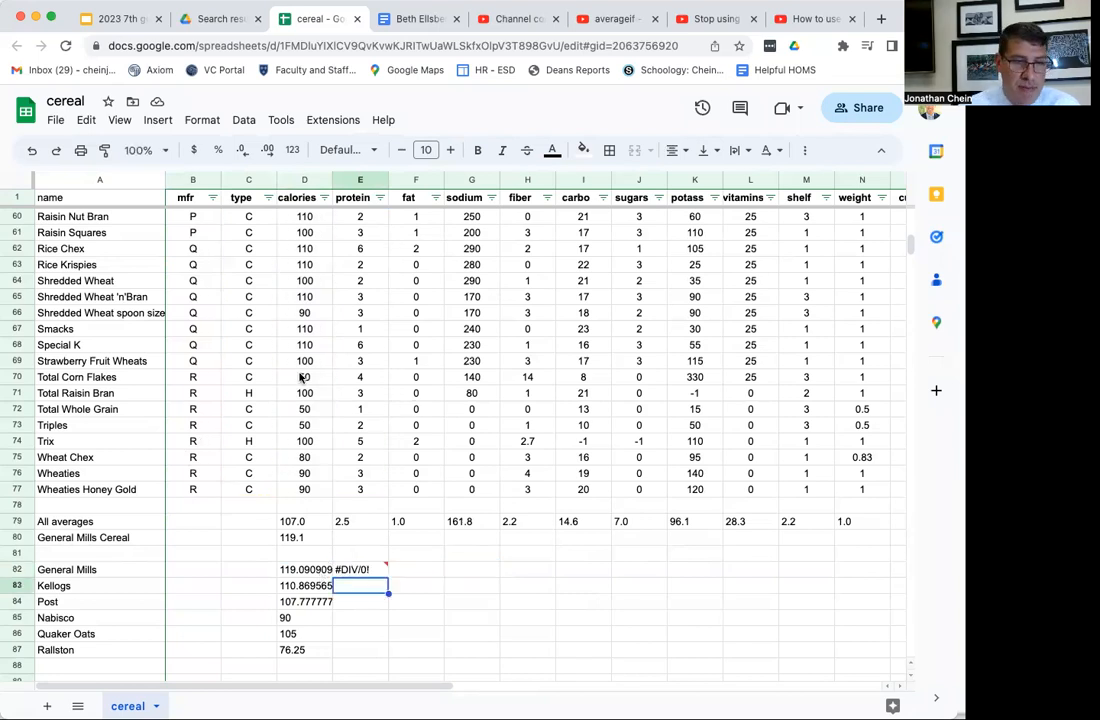
Lock both the column and rows of the criteria range in the General Mills formula in D82 as $B$2:$B$77.
double_click(305, 570)
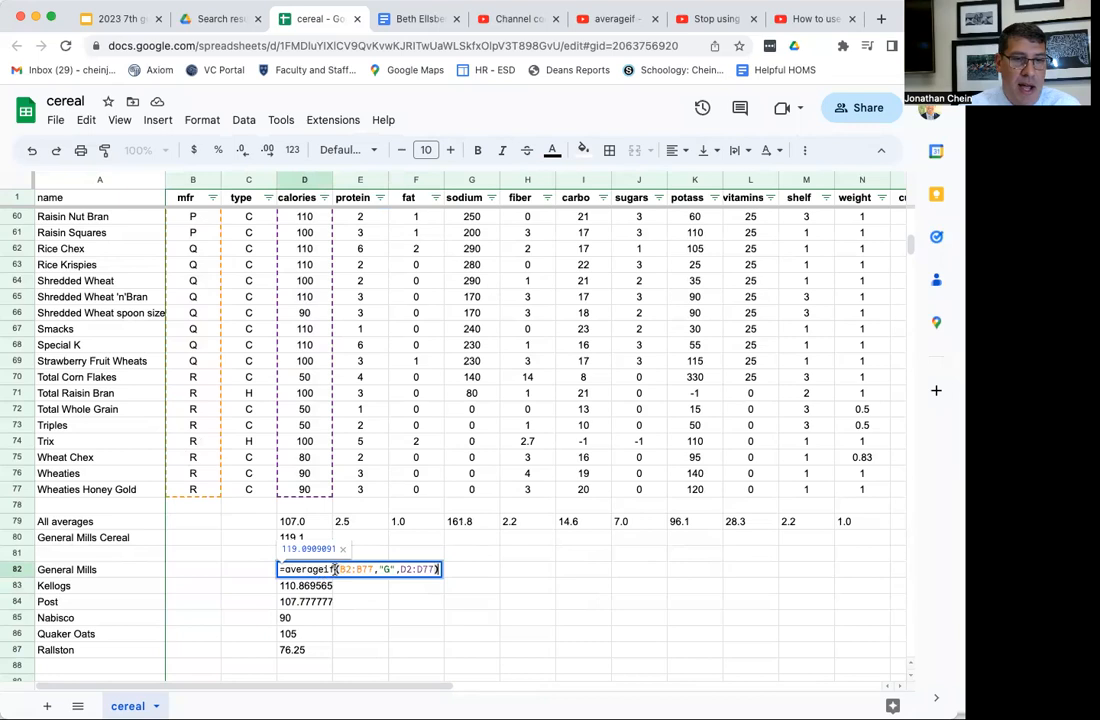
click(341, 568)
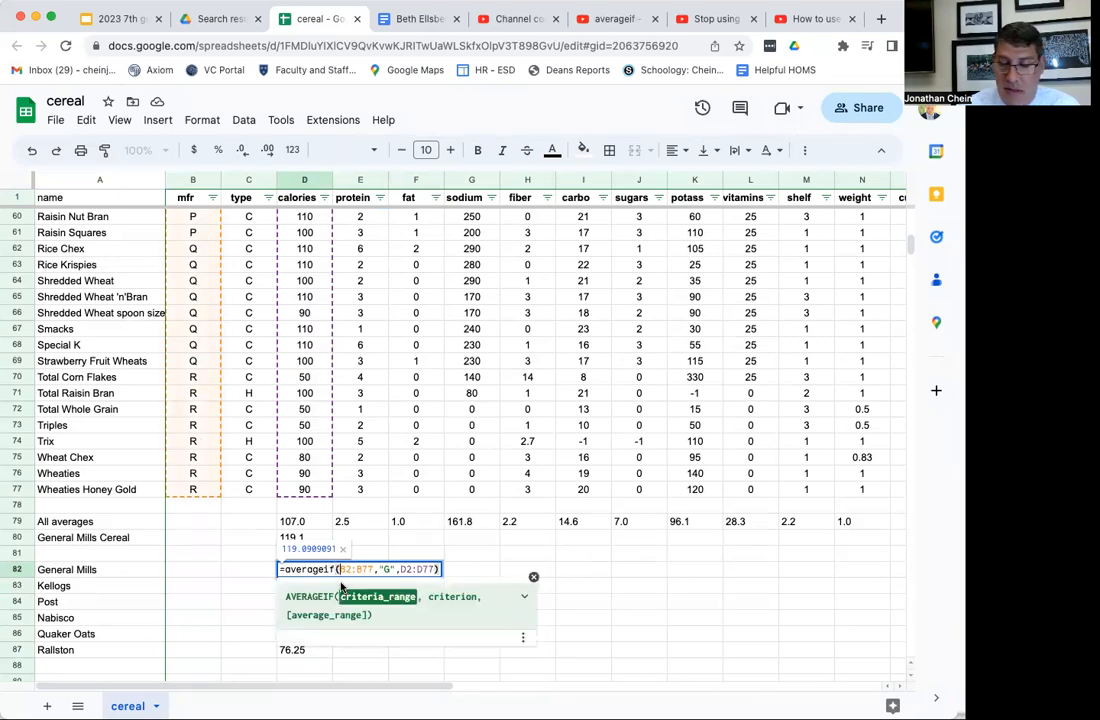
text($)
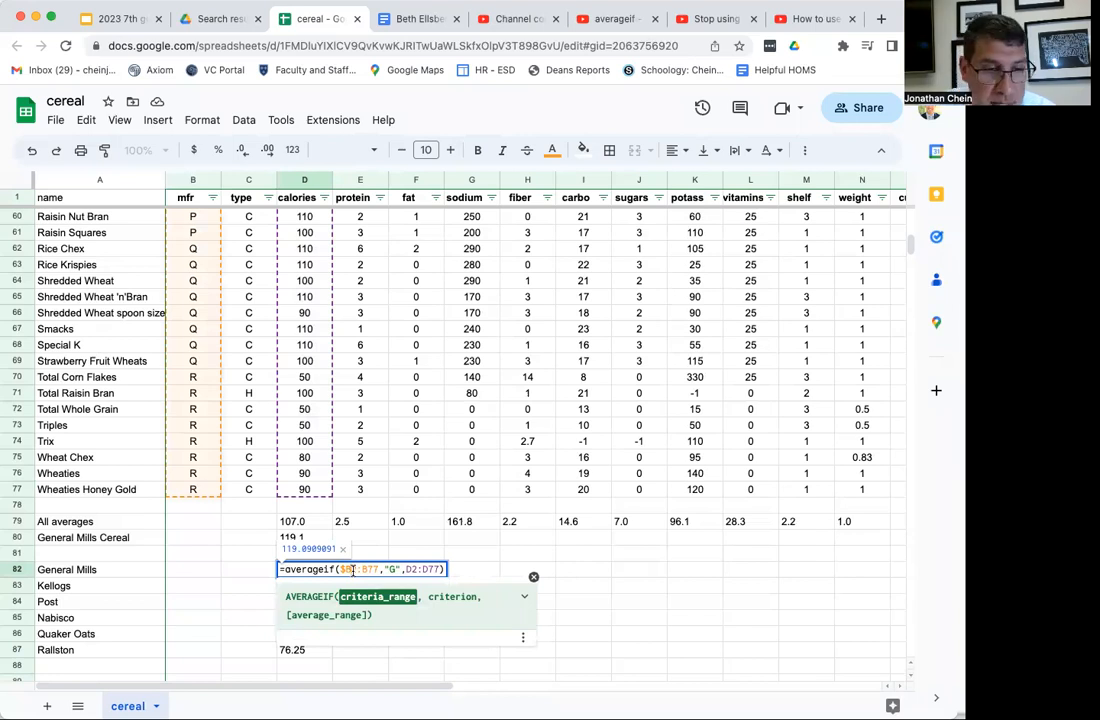
text($B)
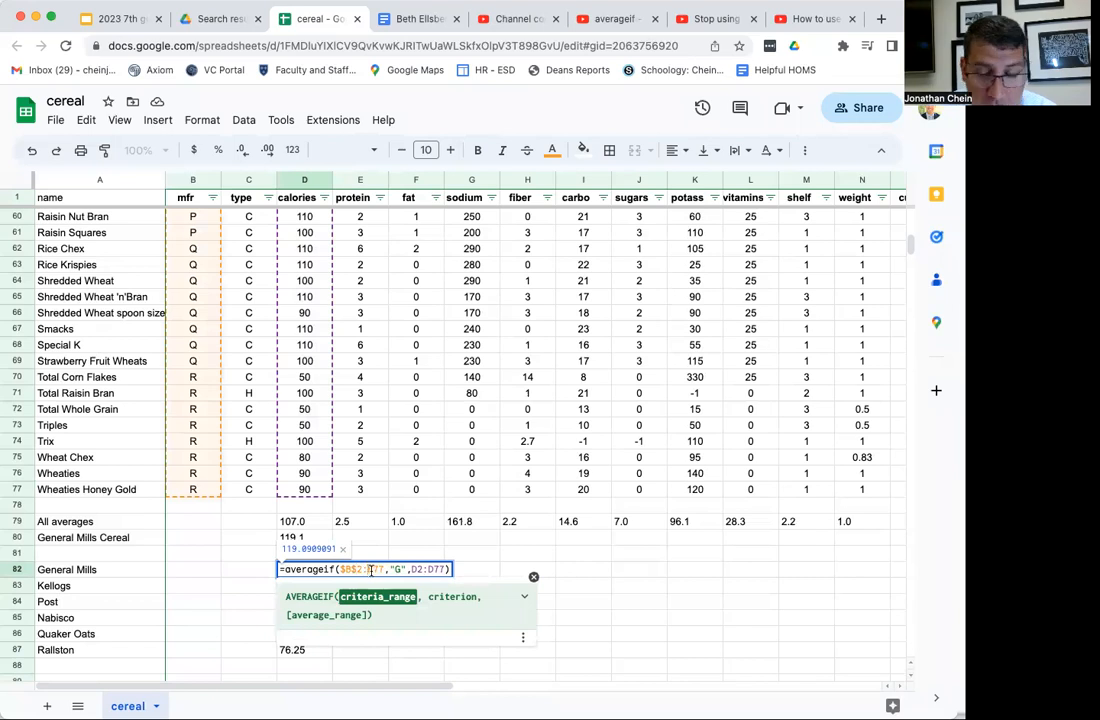
text($)
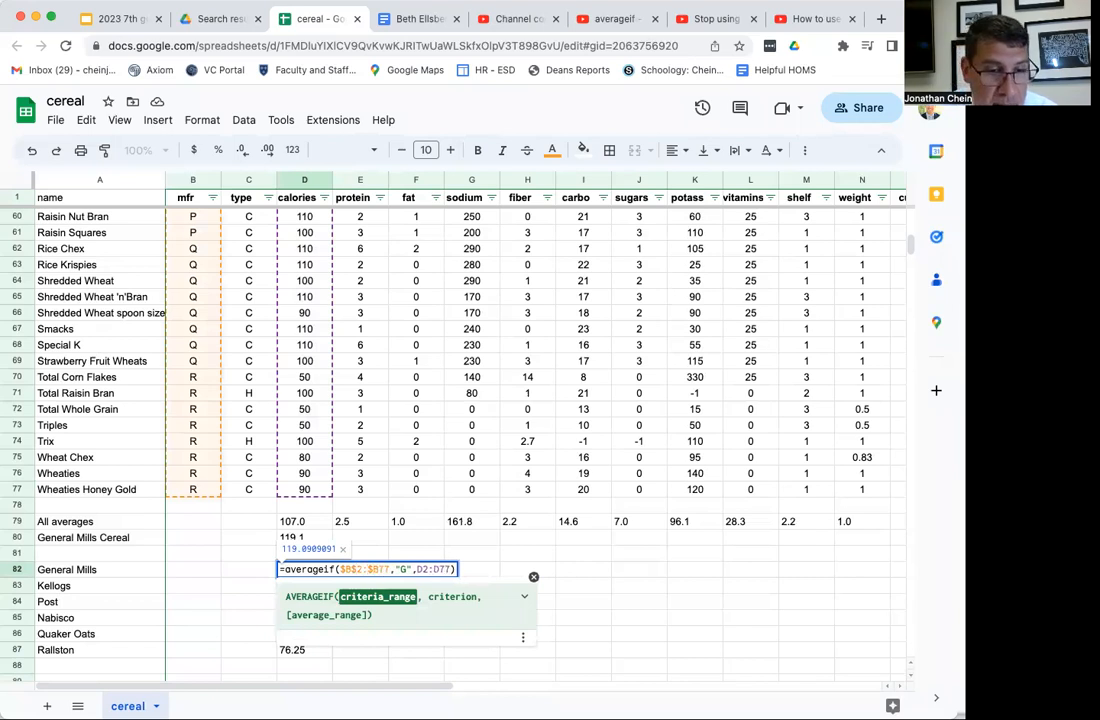
click(374, 569)
text($B)
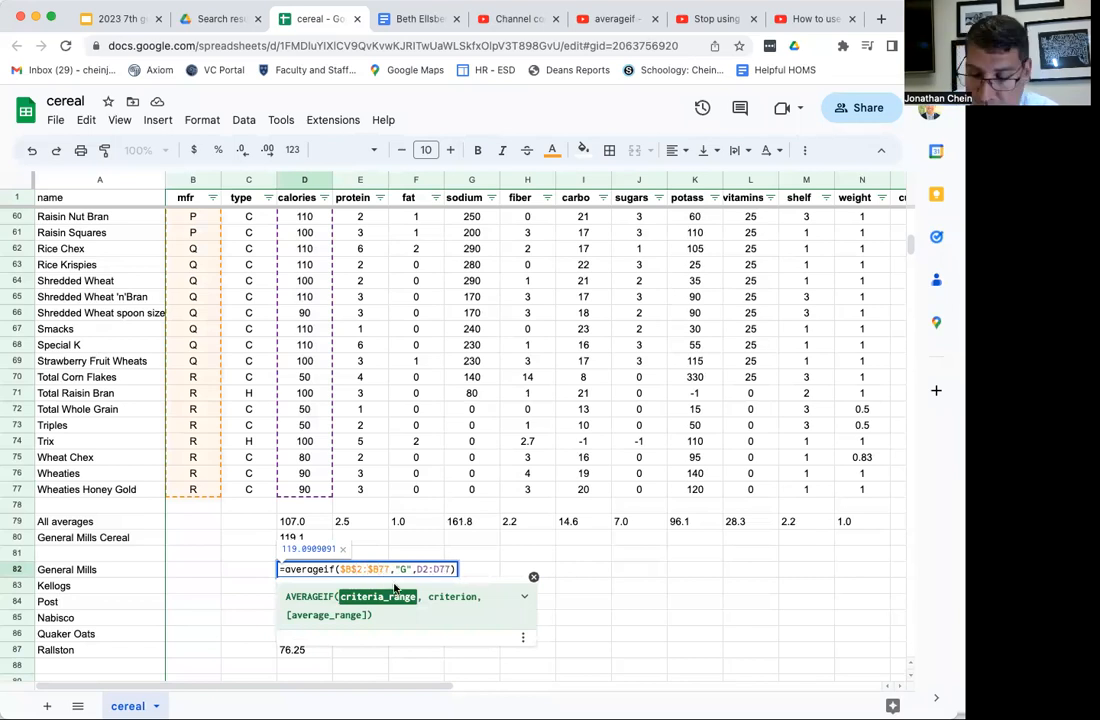
text($)
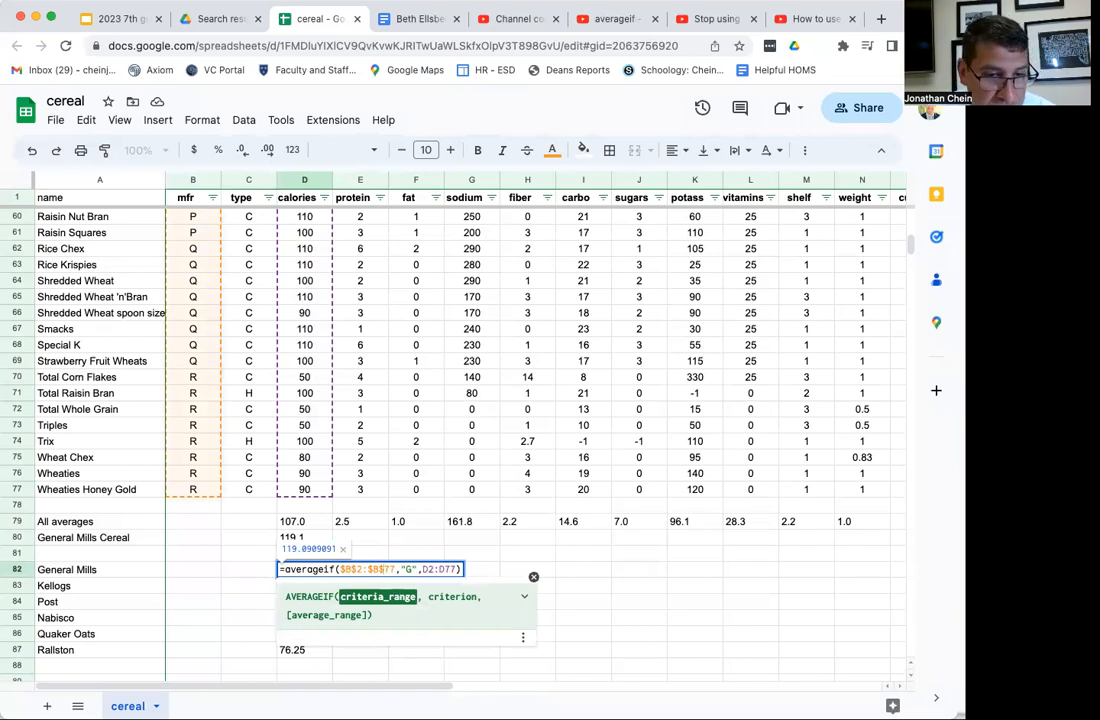
Lock only the rows of the average range in the General Mills formula as D$2:D$77 and commit the formula.
click(422, 569)
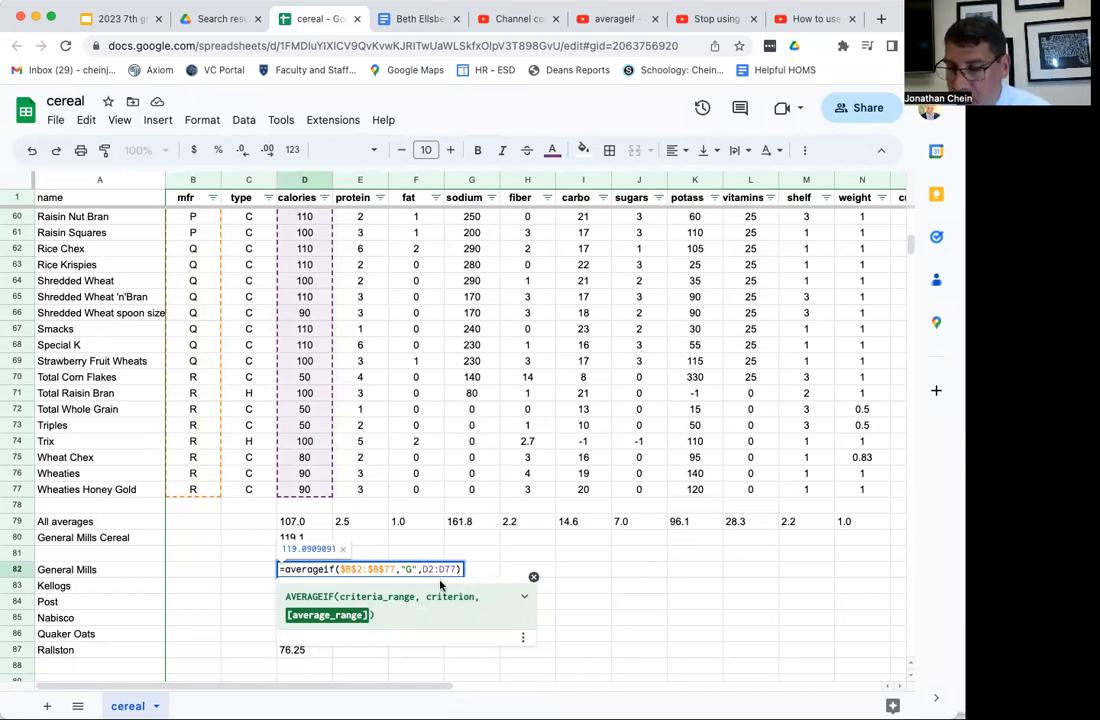
text($B)
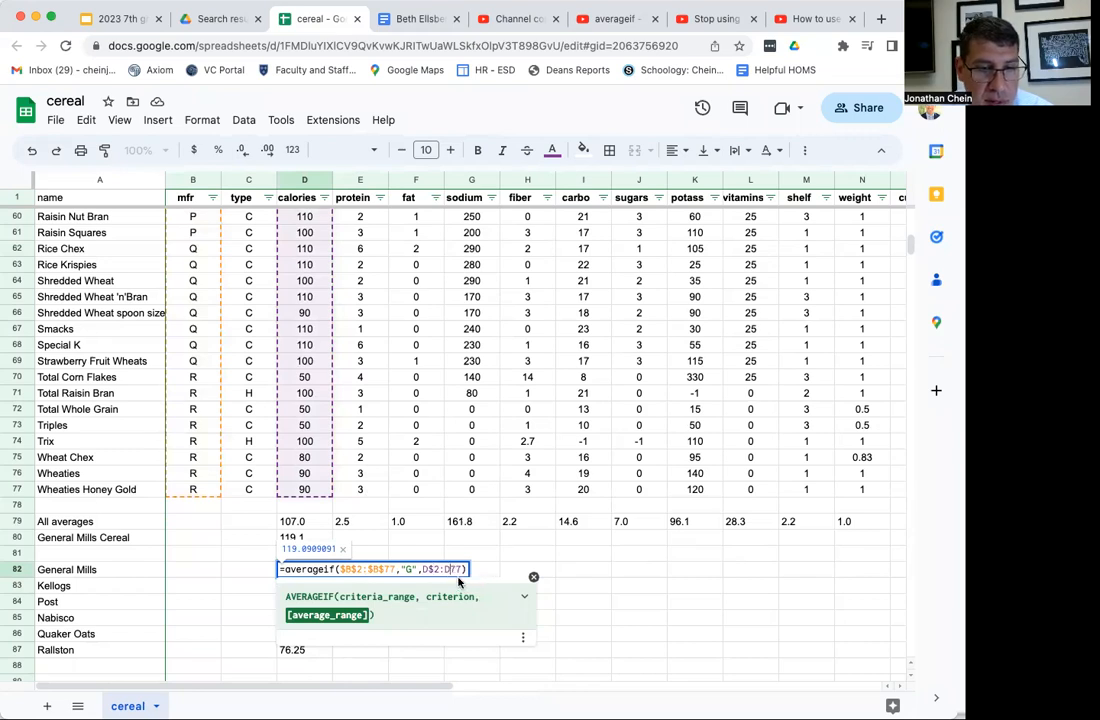
text($)
key(Return)
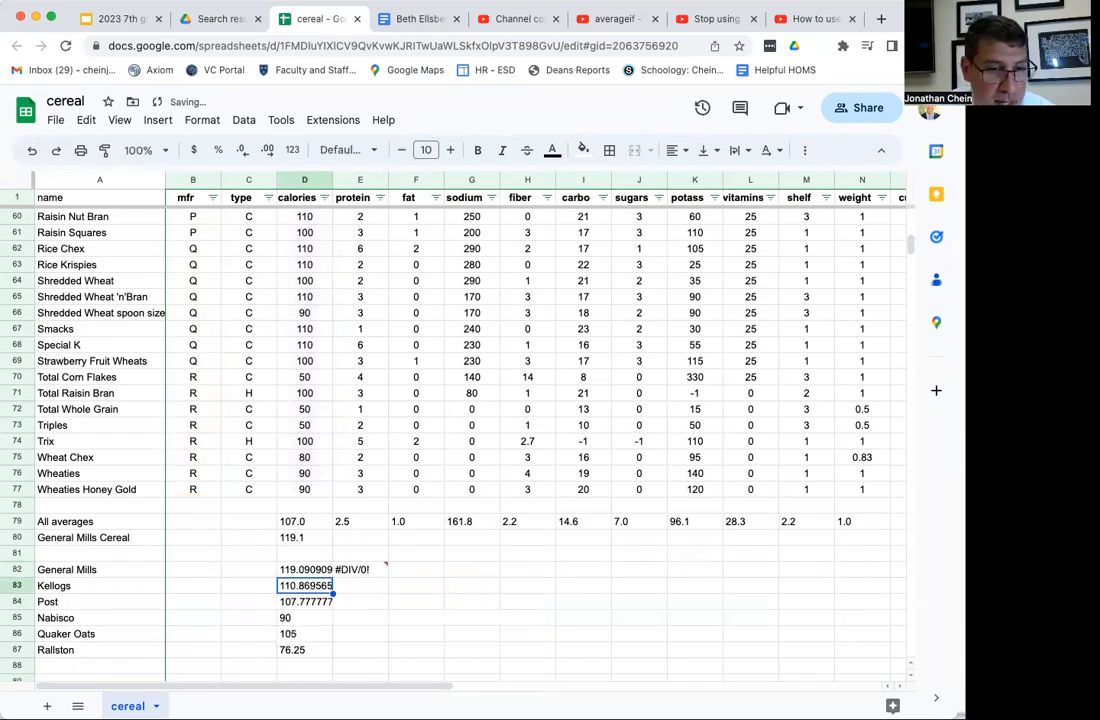
double_click(320, 569)
key(Return)
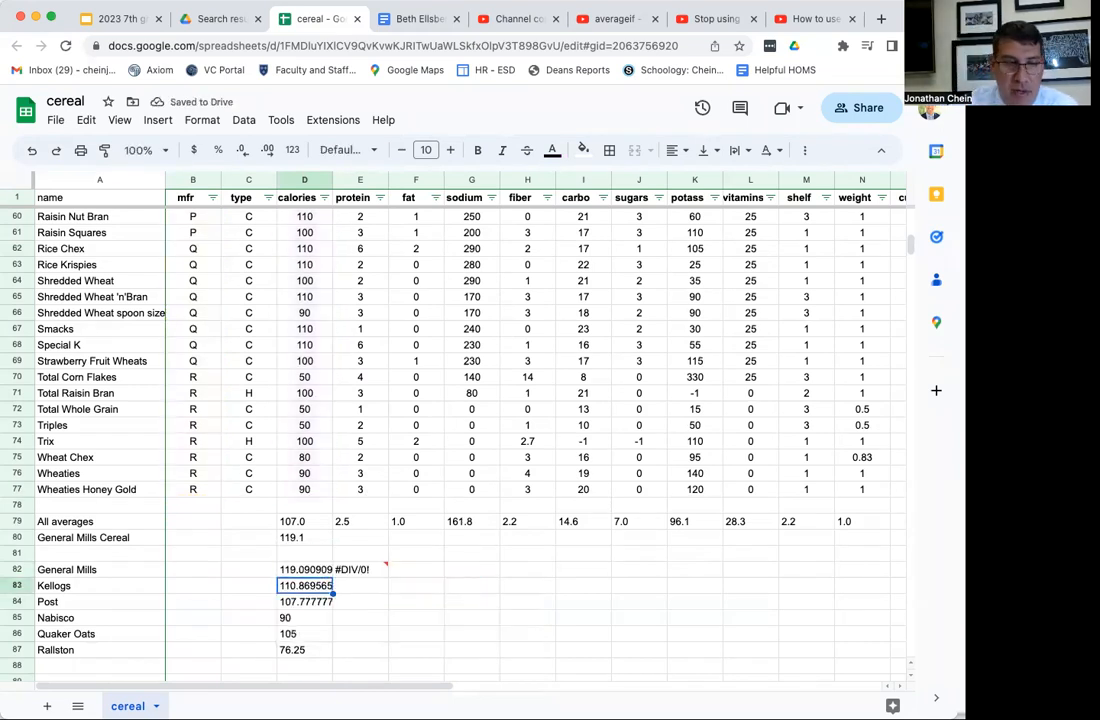
Fill the General Mills formula from D82 across row 82 through the weight column in N82.
click(327, 570)
drag(333, 577, 344, 579)
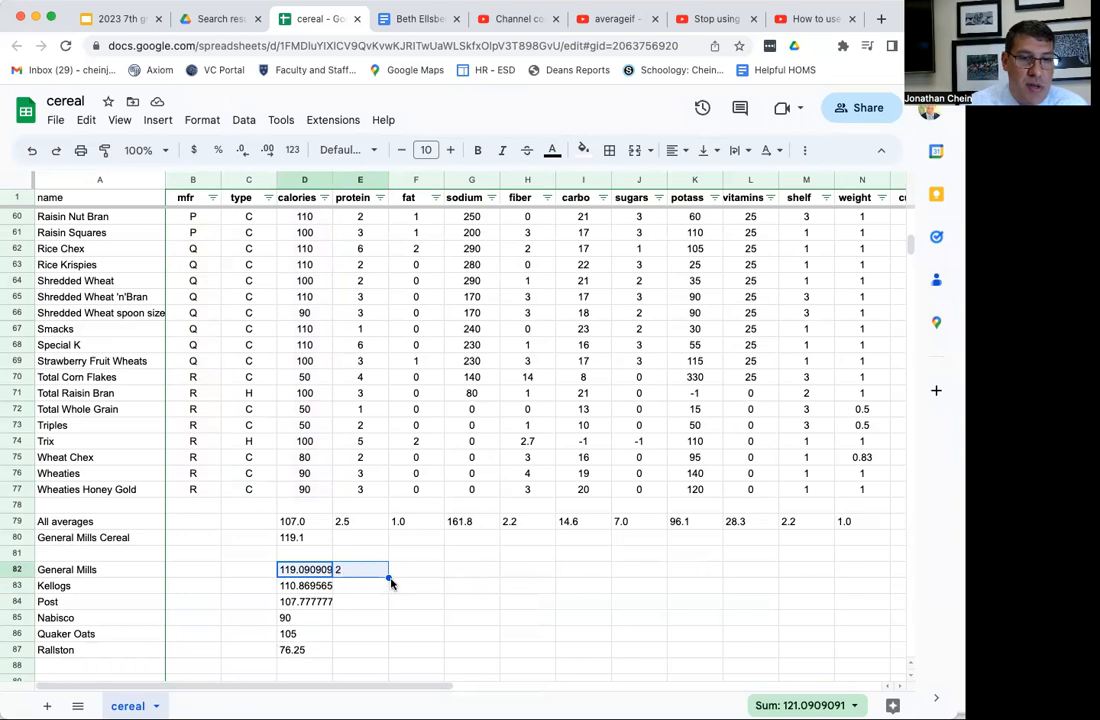
drag(388, 577, 855, 580)
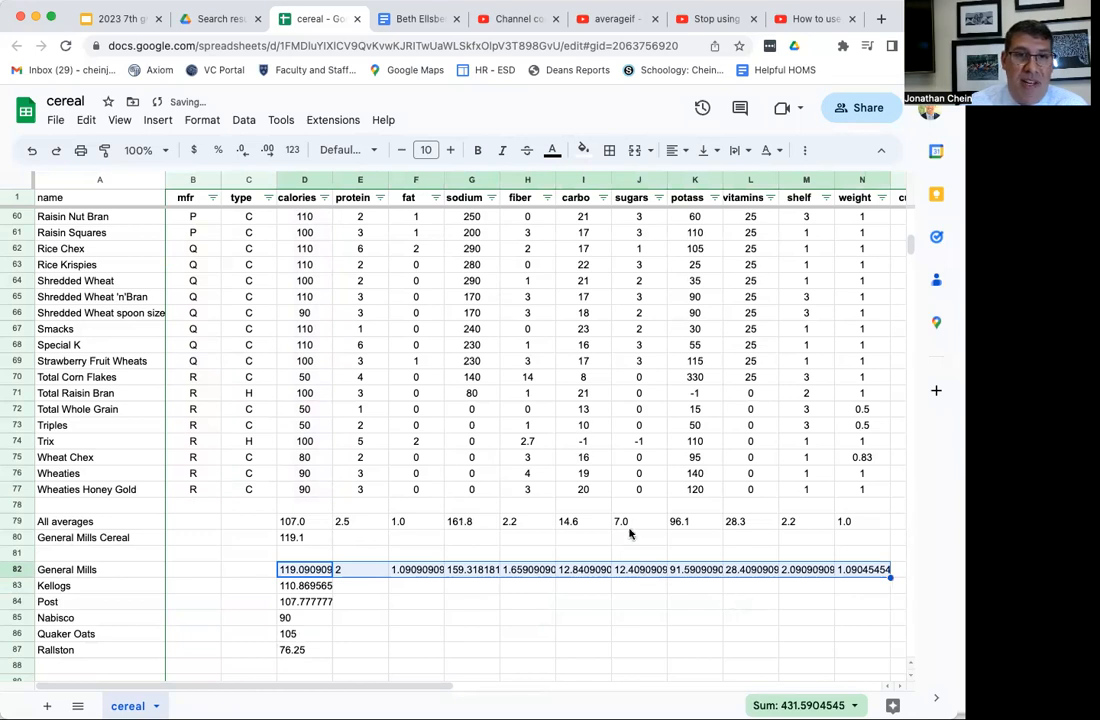
Format the General Mills averages in D82:N82 to one decimal place.
click(246, 150)
click(246, 150)
click(246, 150)
click(246, 150)
click(246, 150)
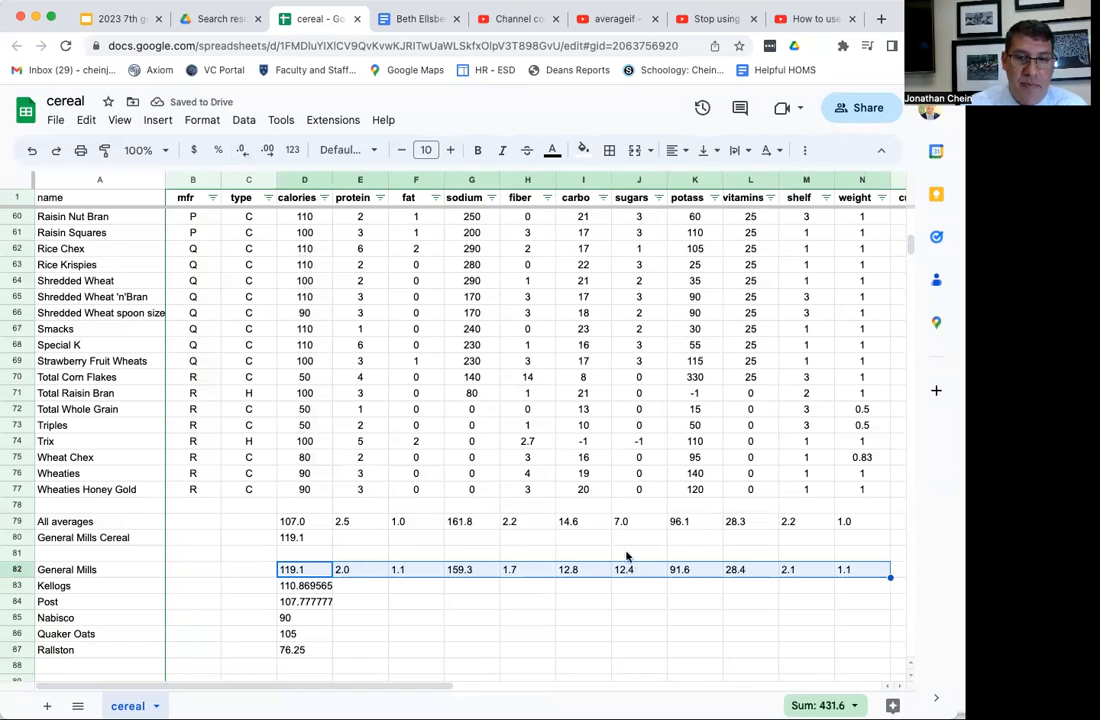
Fill the General Mills calories formula from D82 down through the Rallston row in D87.
click(318, 572)
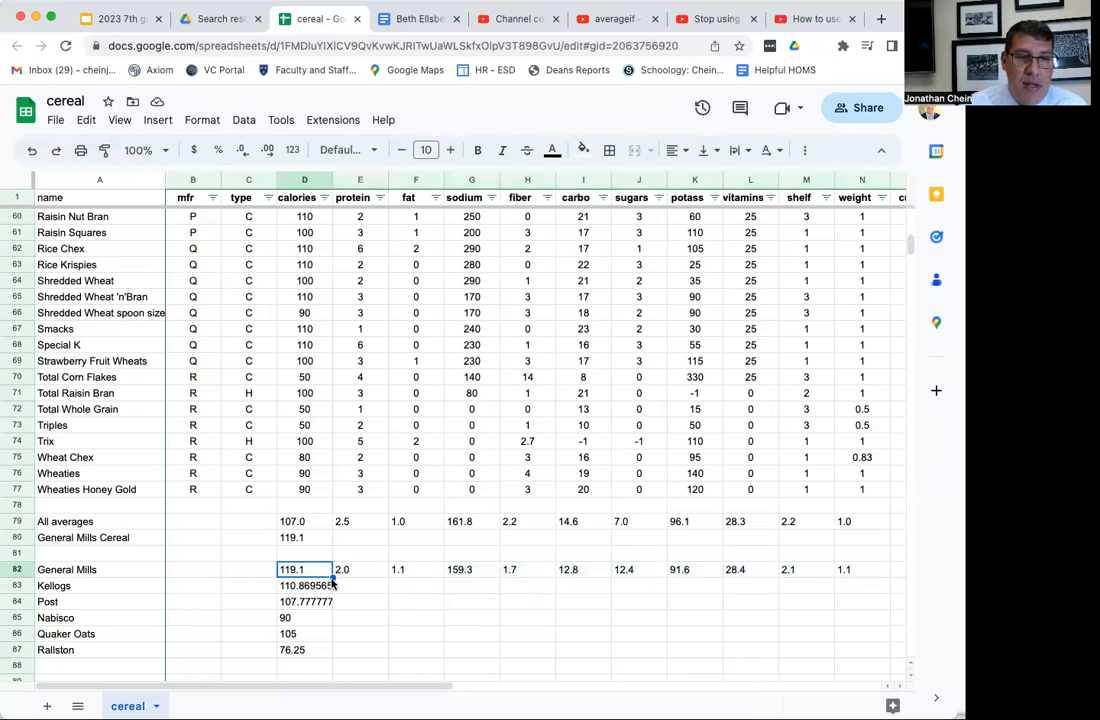
drag(325, 577, 870, 576)
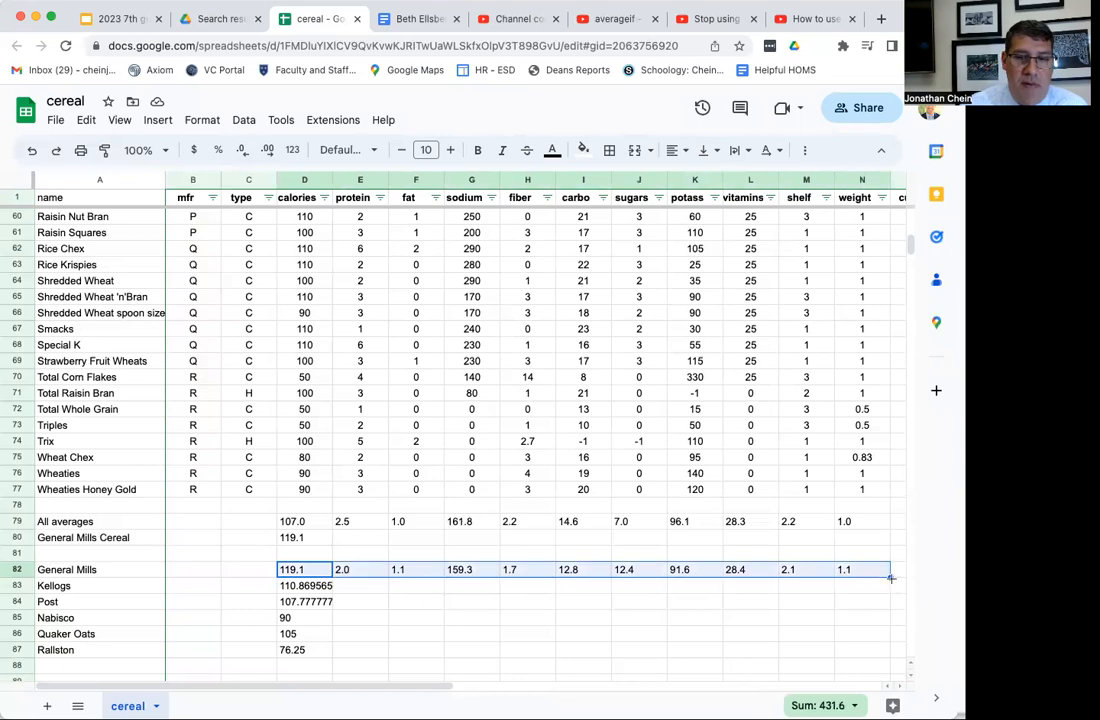
click(326, 575)
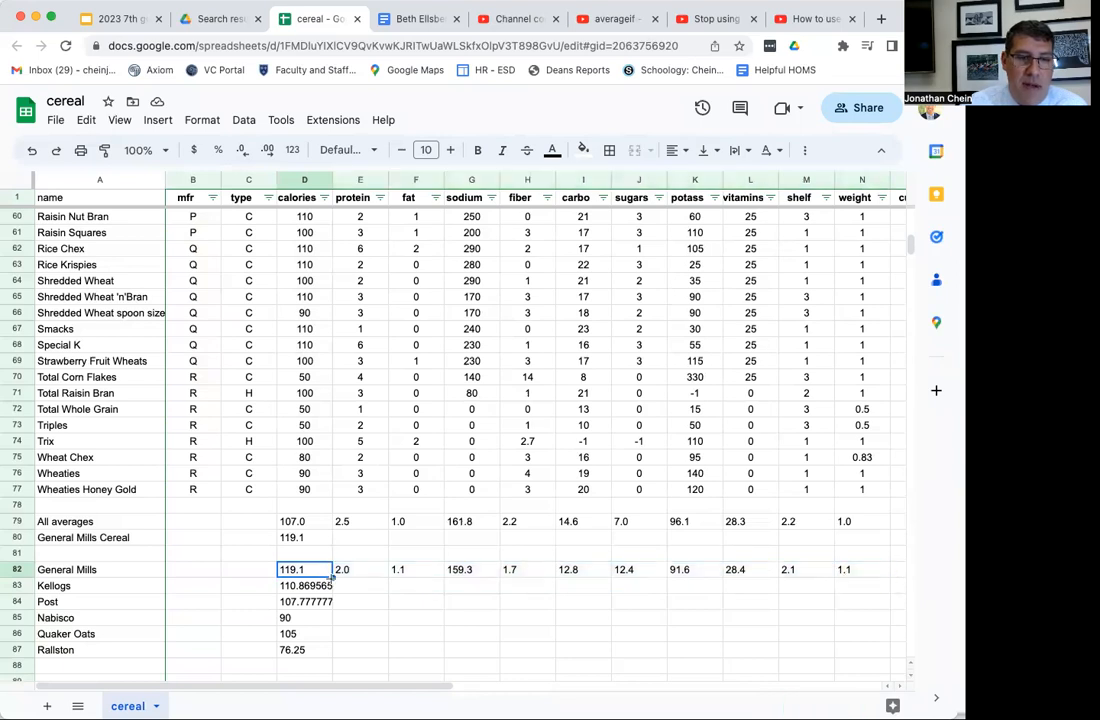
drag(332, 577, 318, 651)
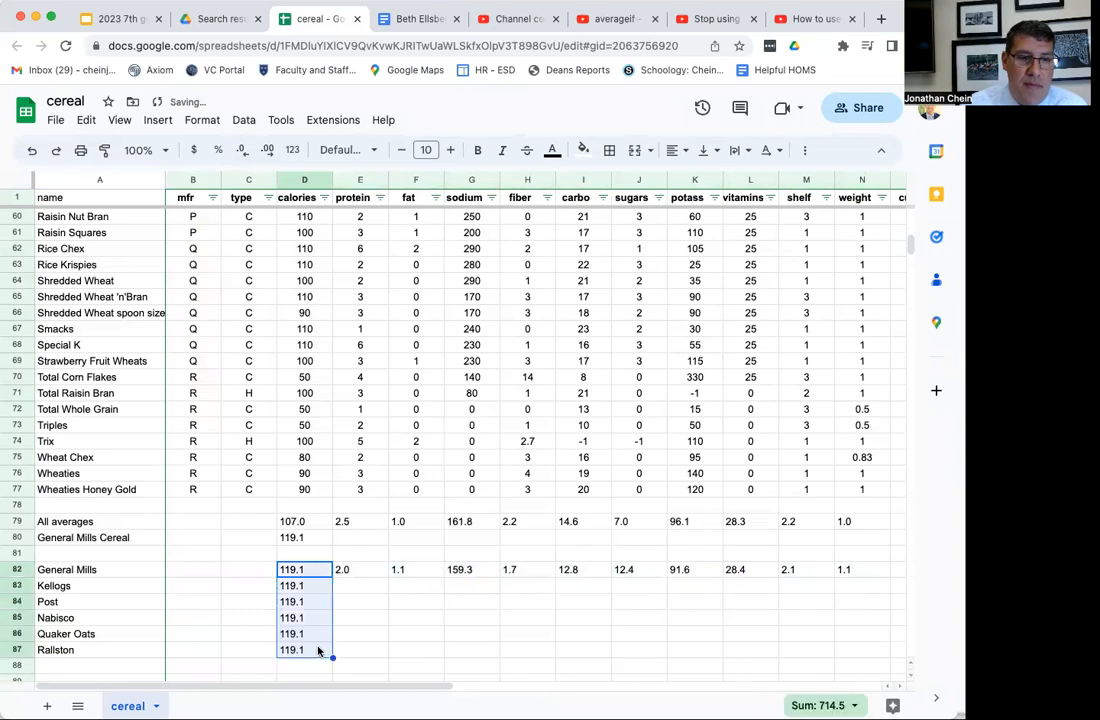
Change the criterion in the Kellogs calories formula in D83 to "K" and commit it.
double_click(316, 586)
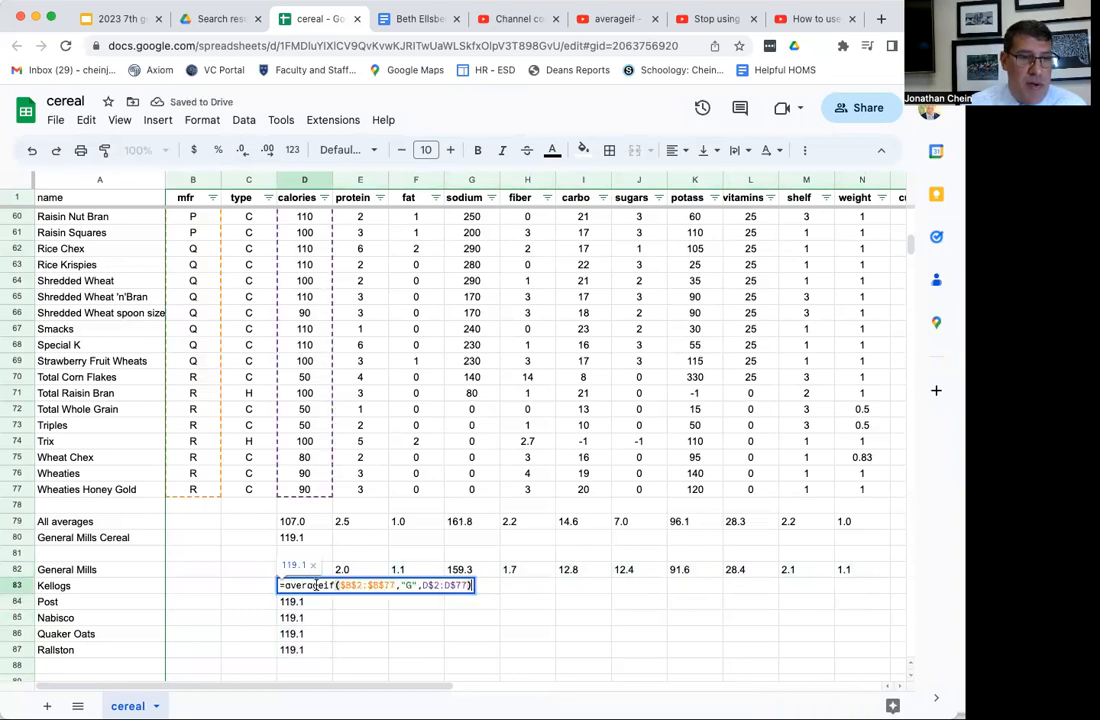
click(409, 585)
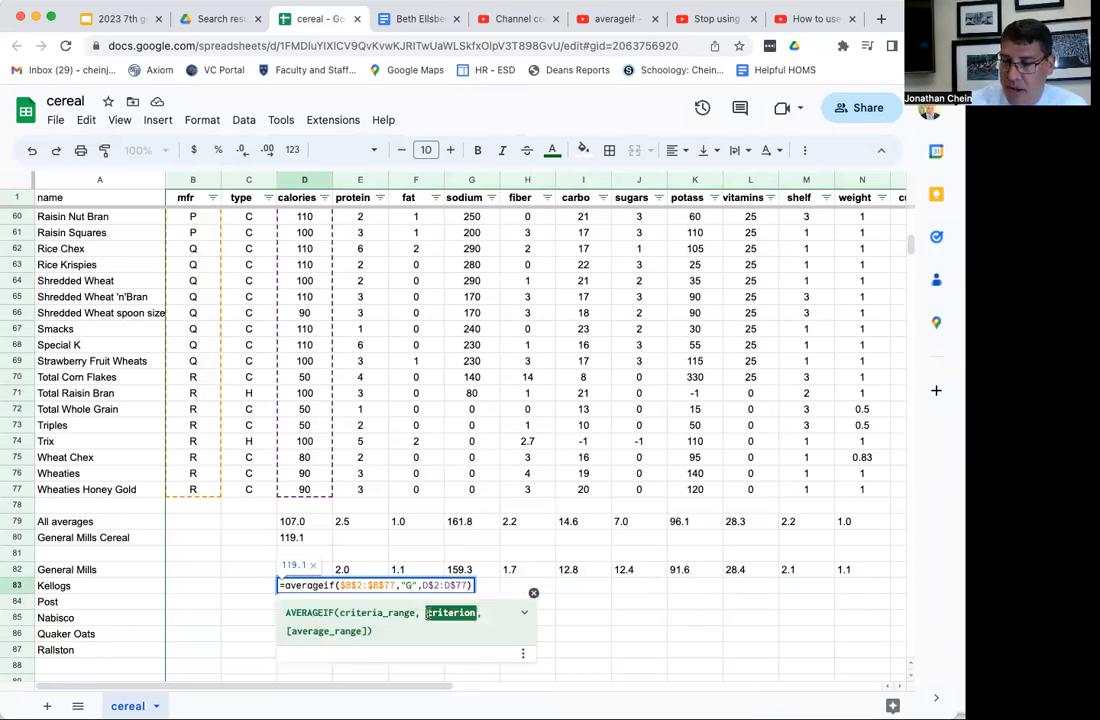
key(BackSpace)
text(K)
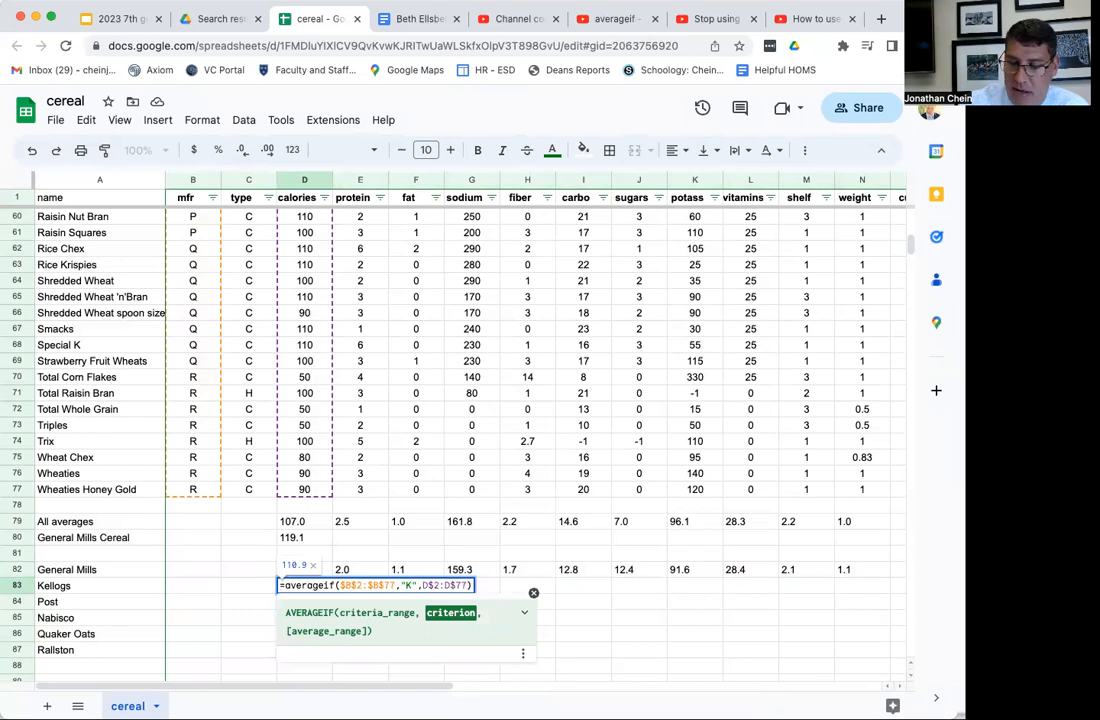
key(Return)
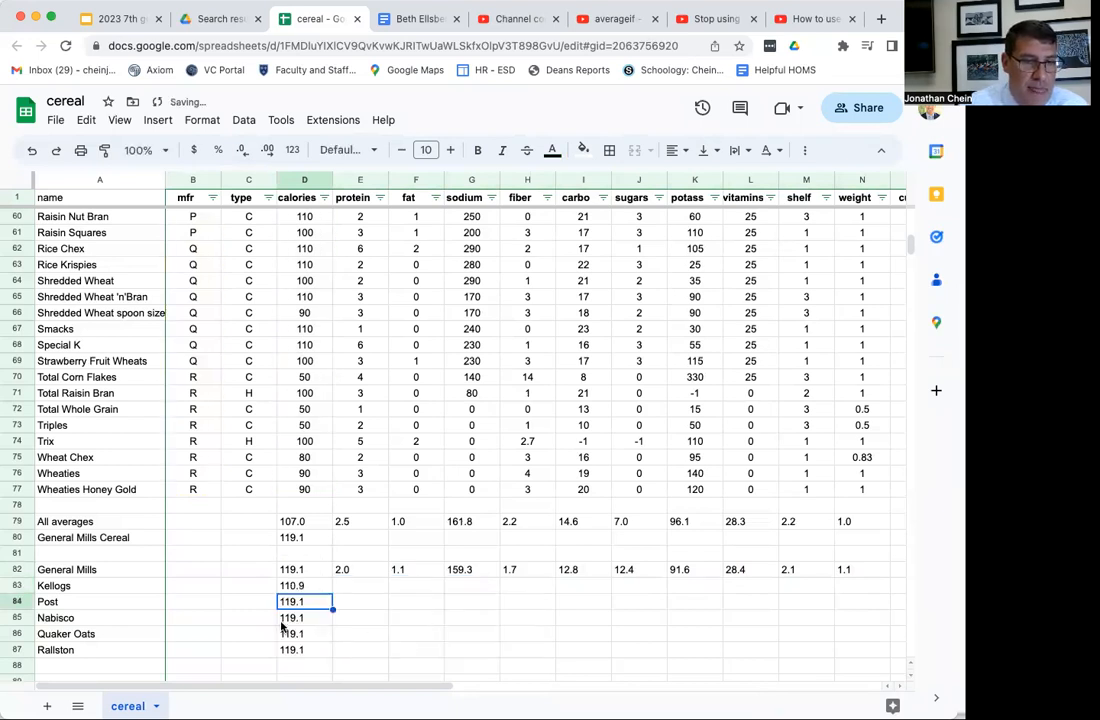
Change the criterion in the Post calories formula in D84 to "P" and commit it.
key(Return)
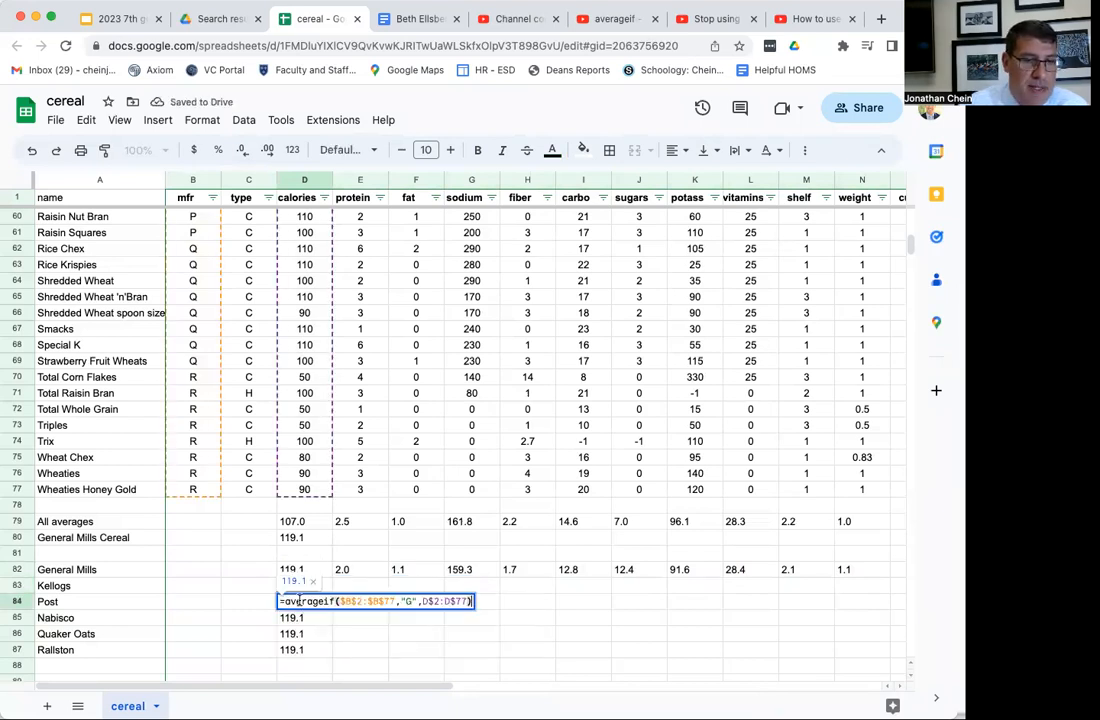
click(407, 609)
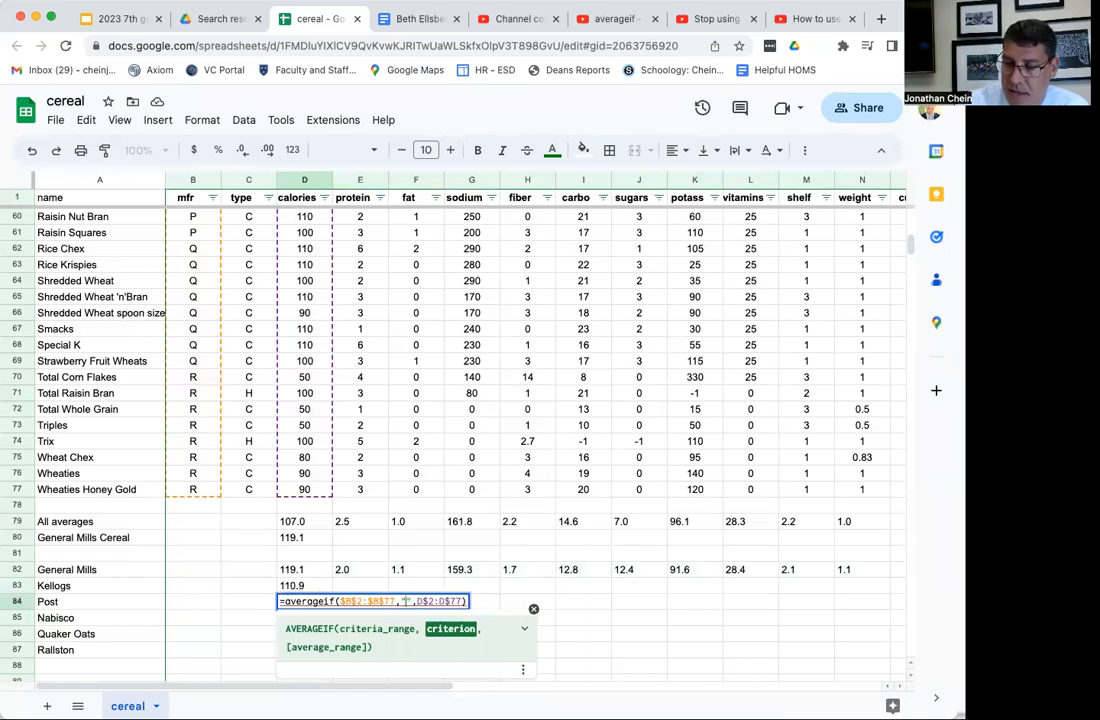
text(P)
key(Return)
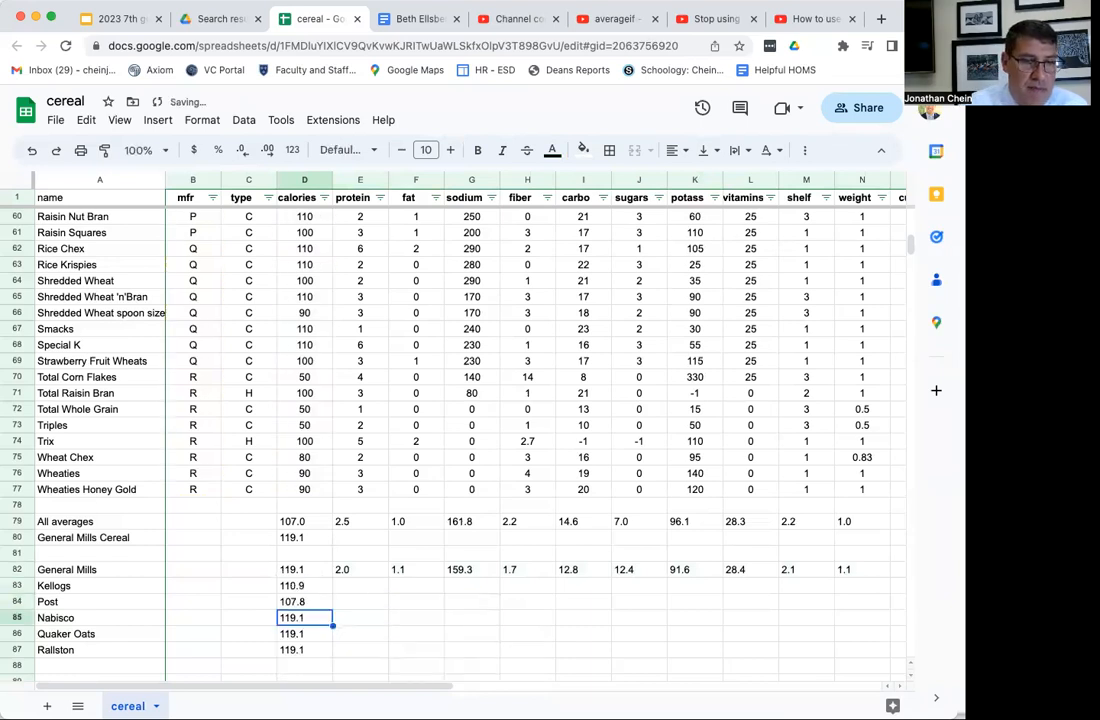
Change the criterion in the Nabisco calories formula in D85 to "N" and commit it.
double_click(326, 620)
click(409, 617)
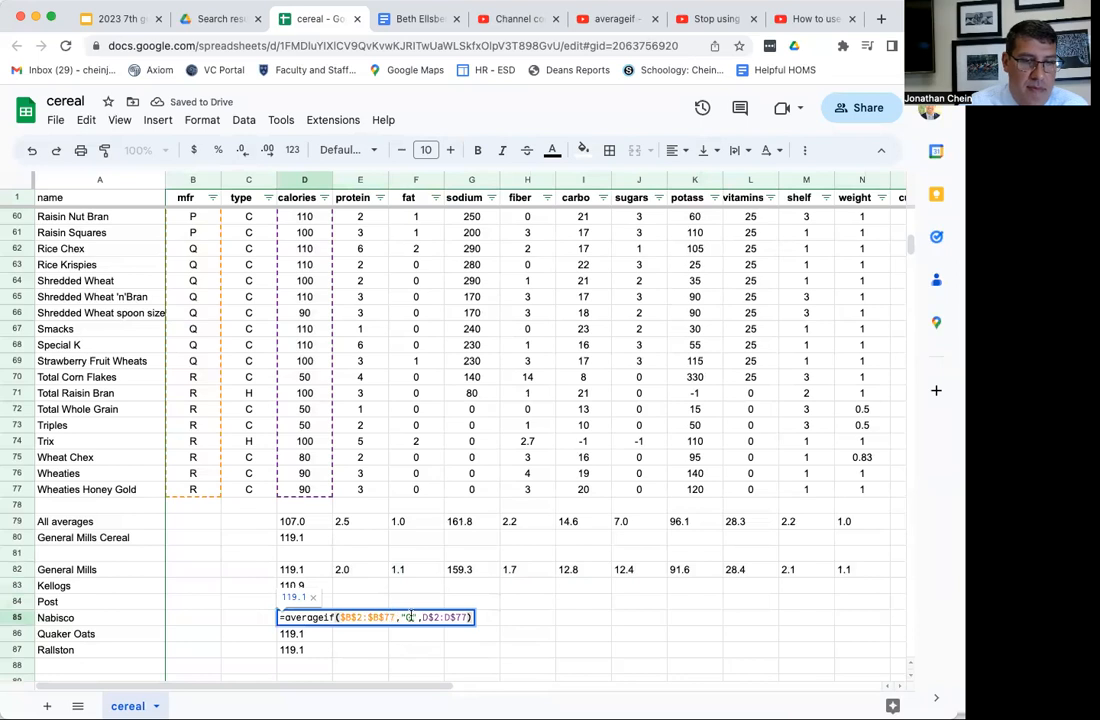
key(BackSpace)
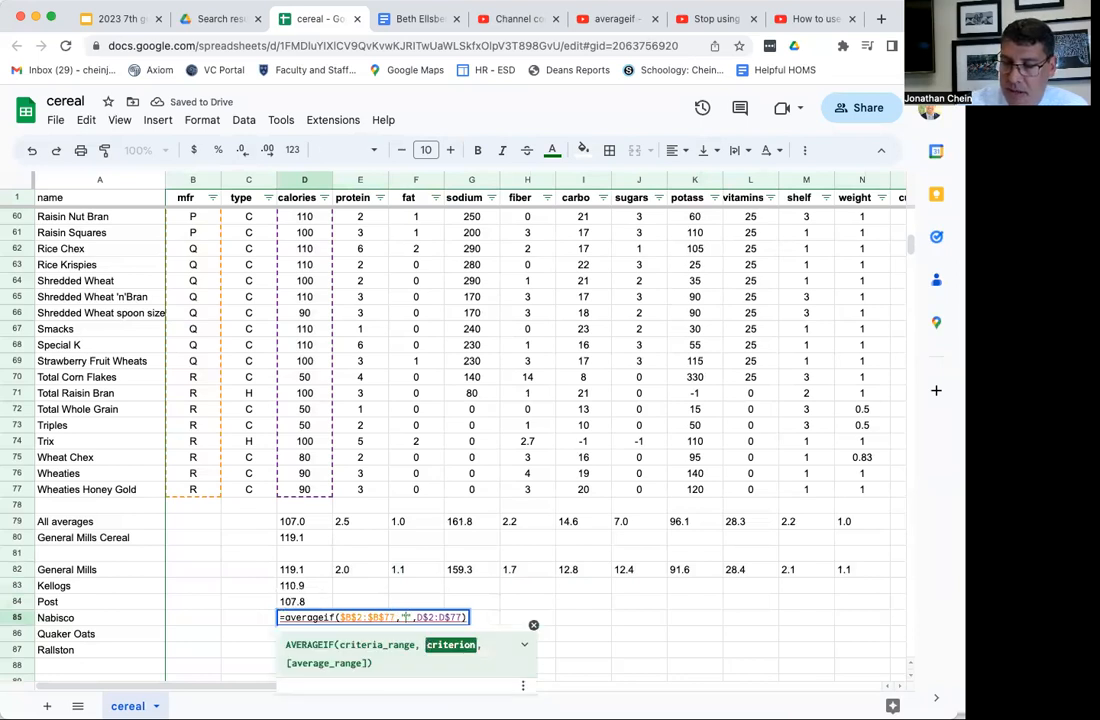
text(N)
key(Return)
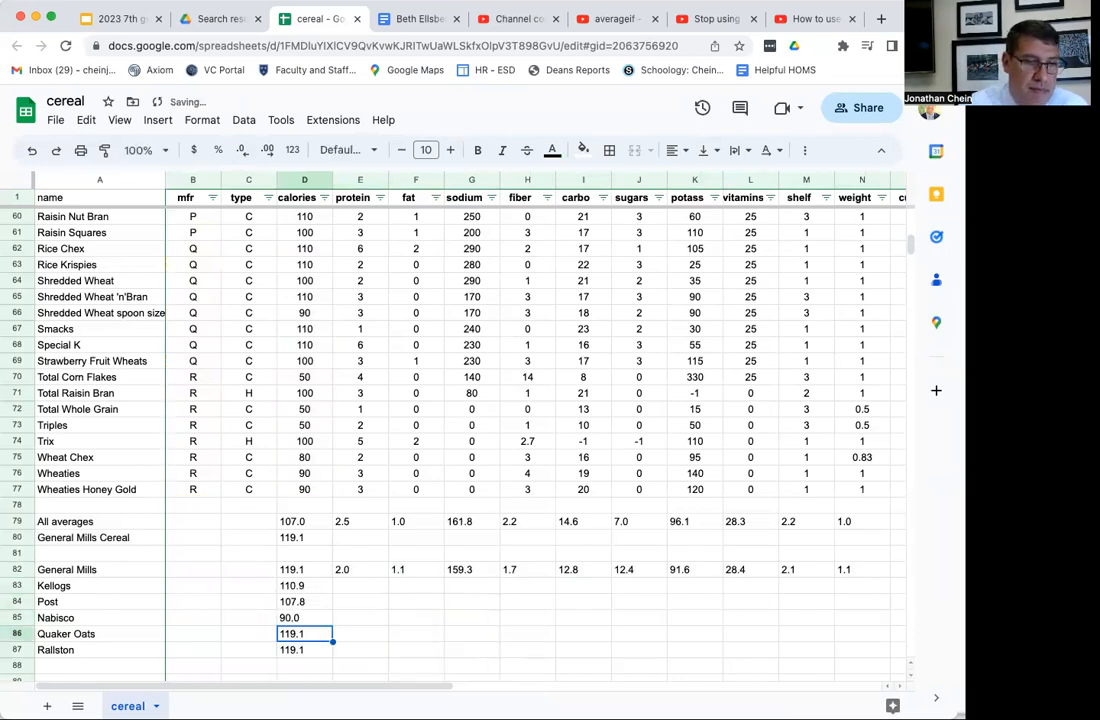
Change the criterion in the Quaker Oats calories formula in D86 to "Q" and commit it.
key(Return)
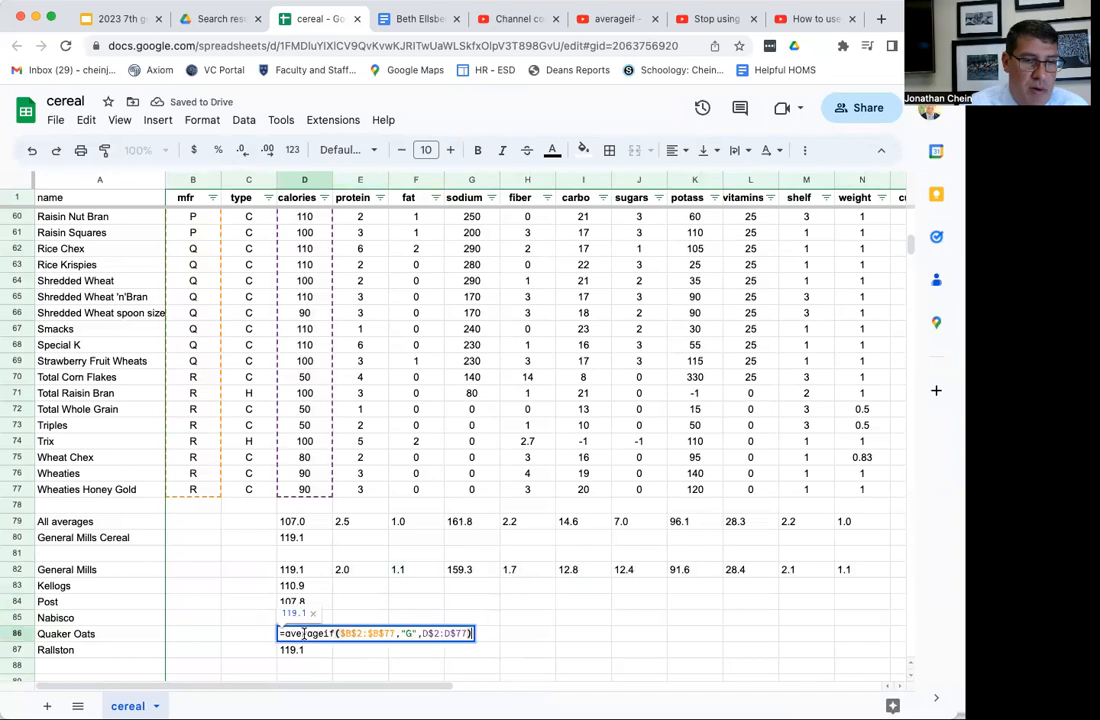
click(412, 634)
key(BackSpace)
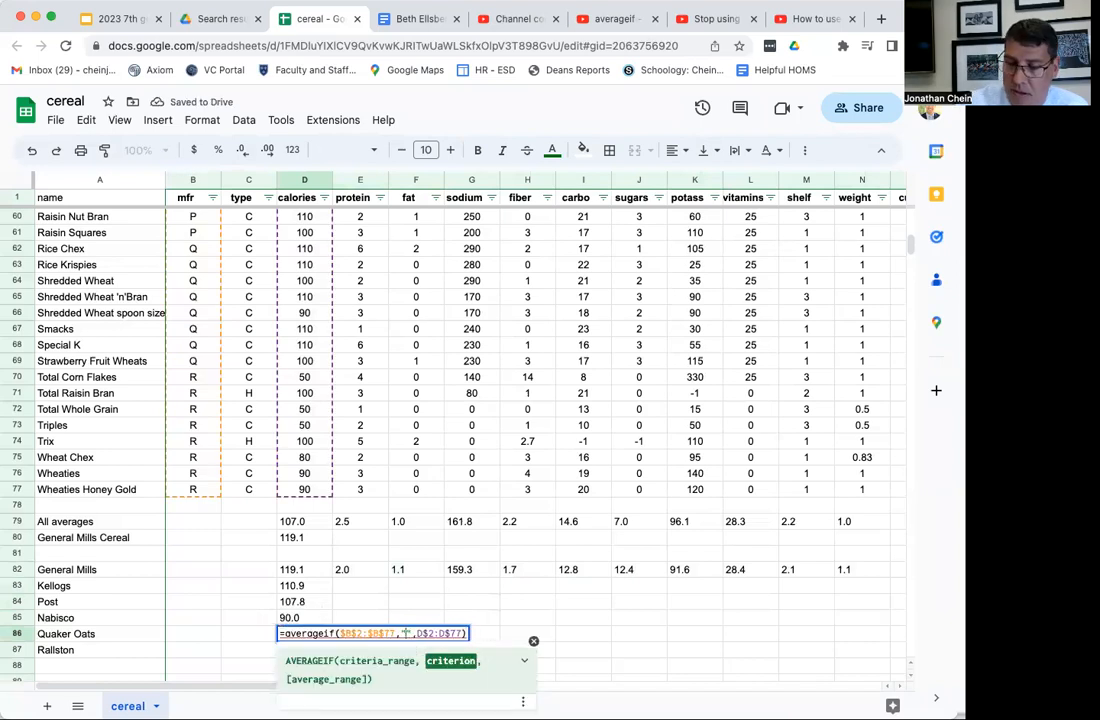
text(Q)
key(Return)
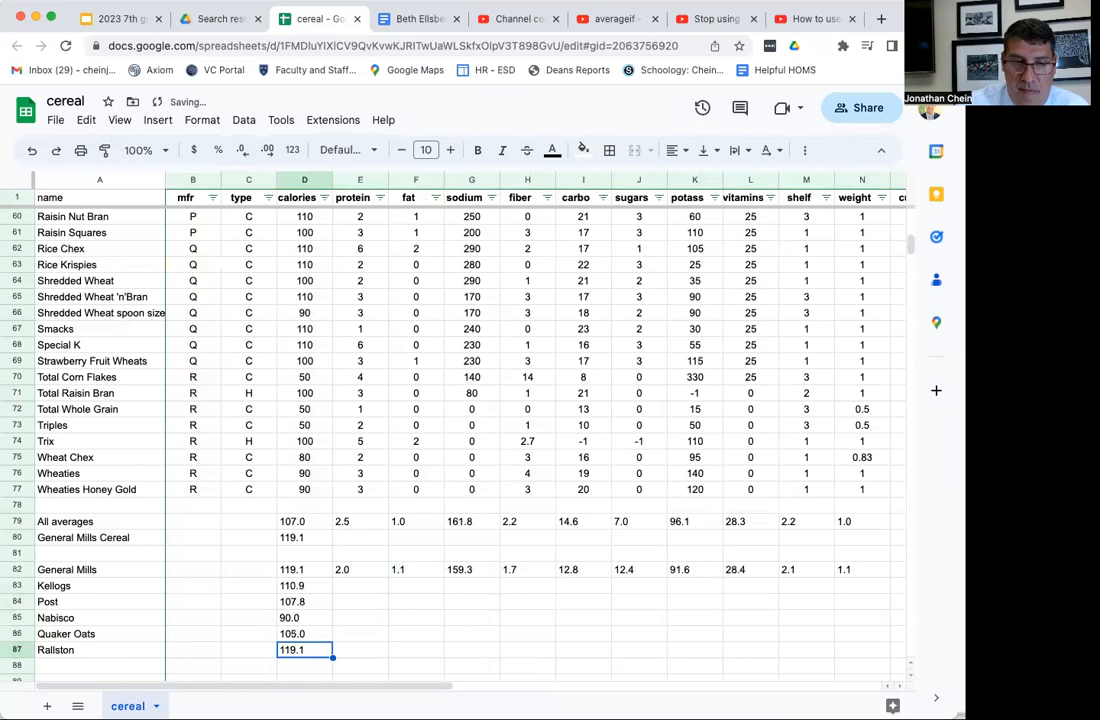
Change the criterion in the Rallston calories formula in D87 to "R" and commit it.
double_click(318, 652)
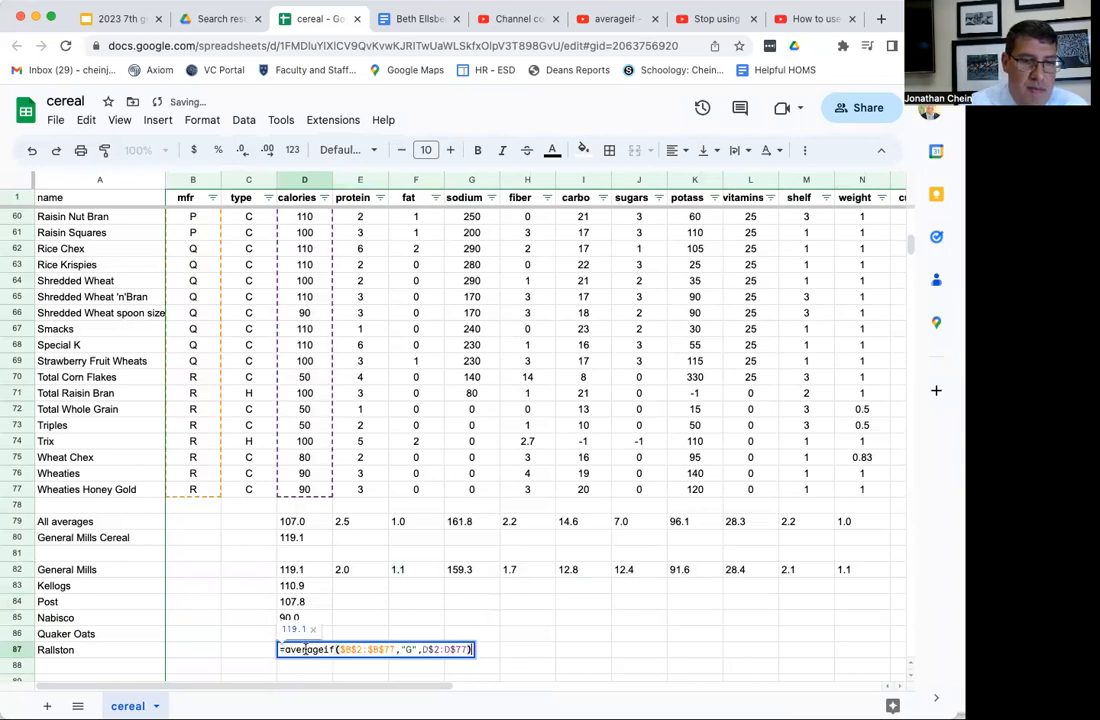
click(412, 651)
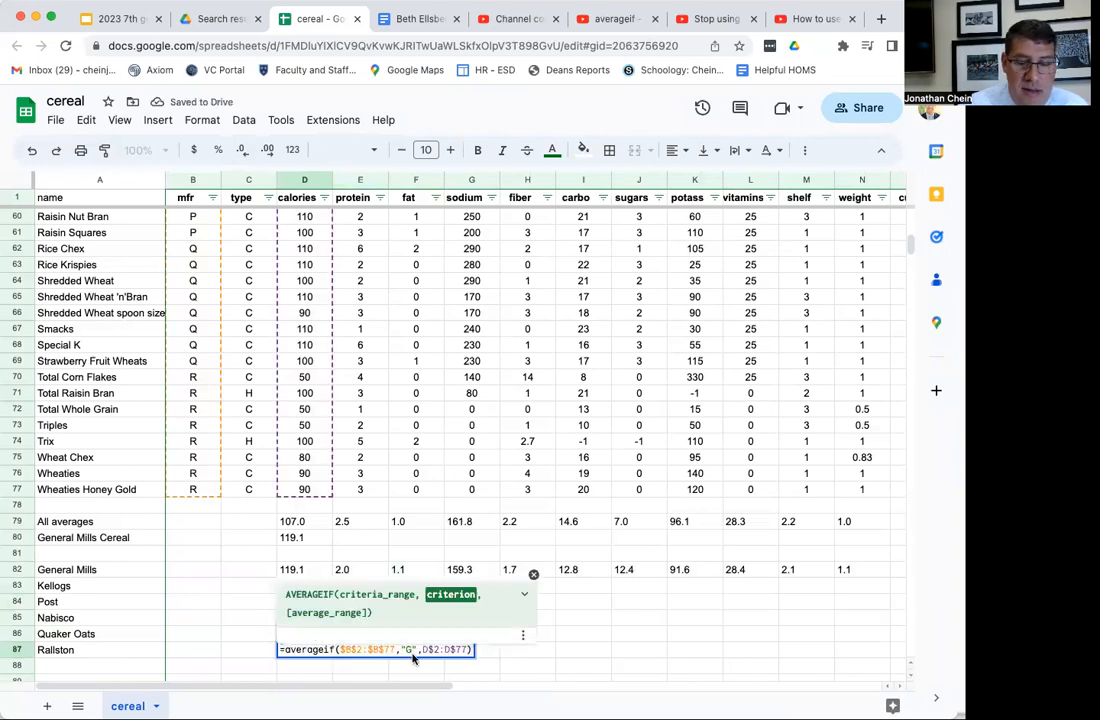
key(BackSpace)
text(R)
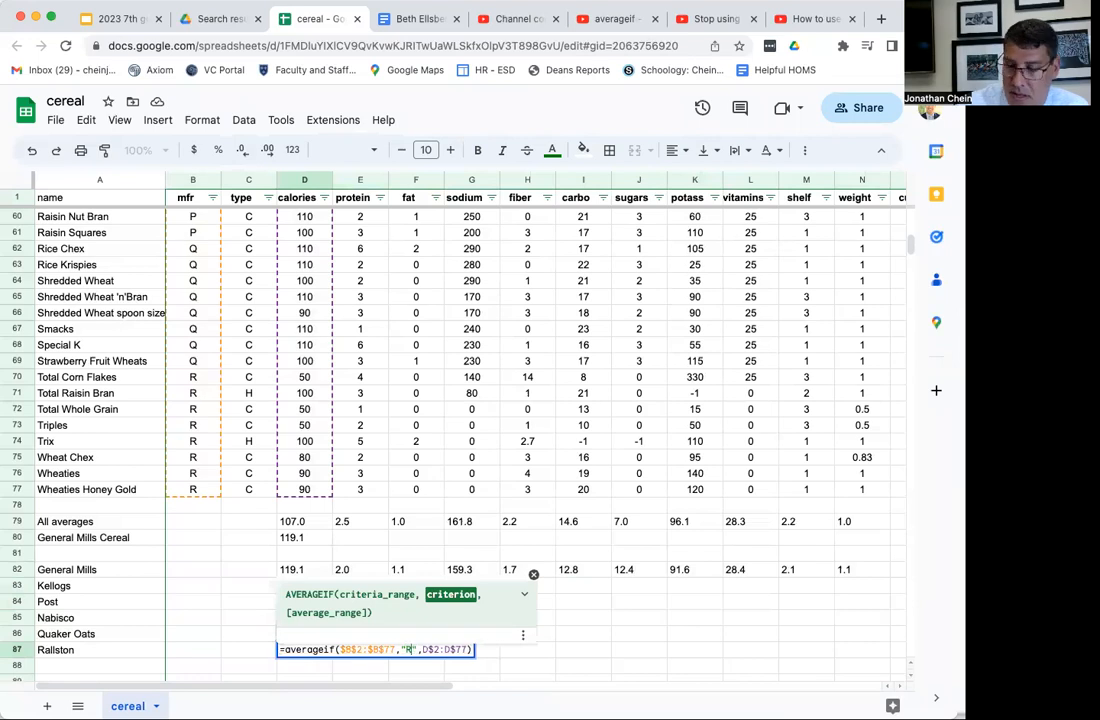
key(Return)
Try to fill the Kellogs through Rallston formulas in D83:D87 across to the weight column N.
drag(330, 588, 845, 641)
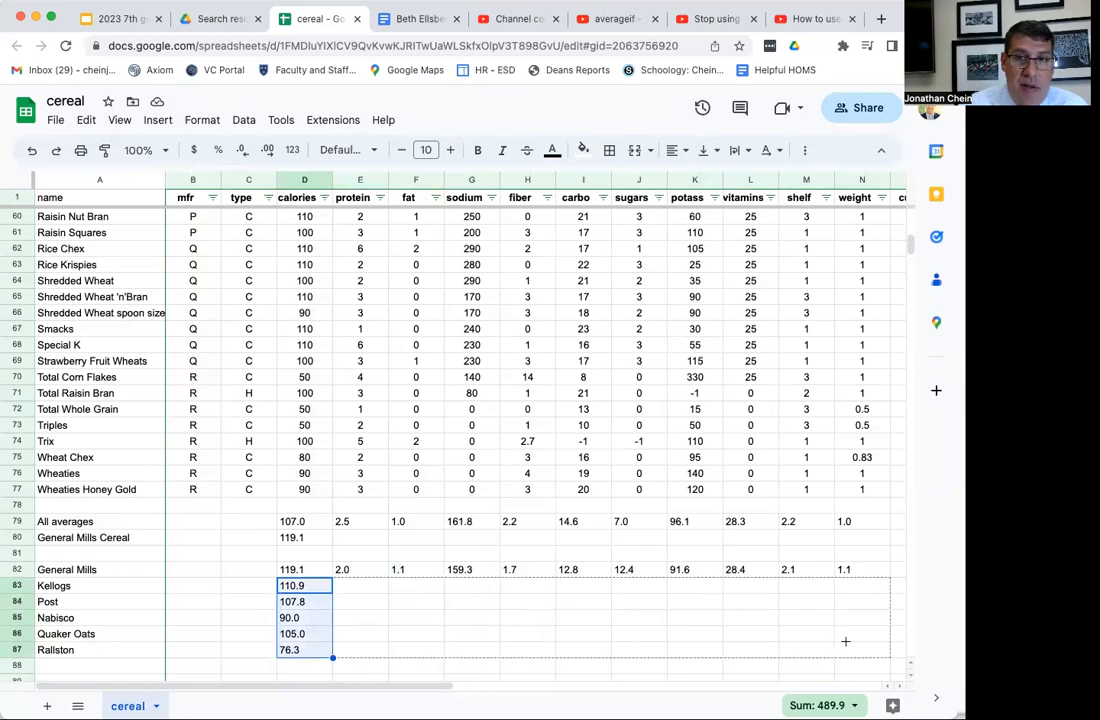
drag(845, 641, 327, 640)
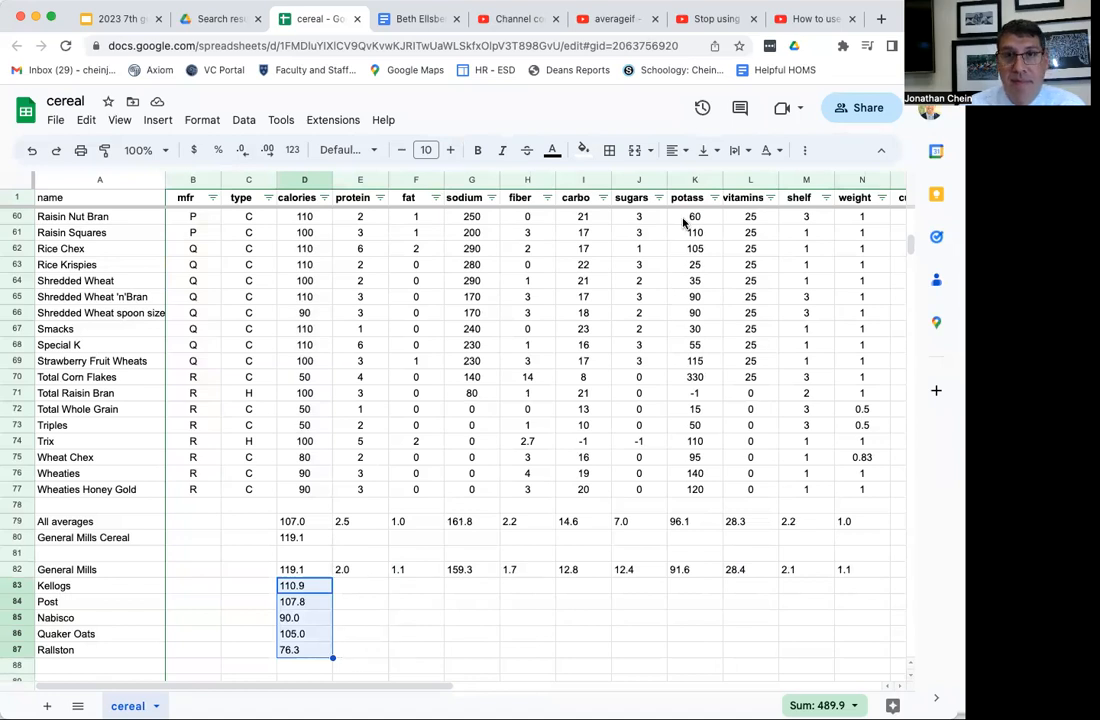